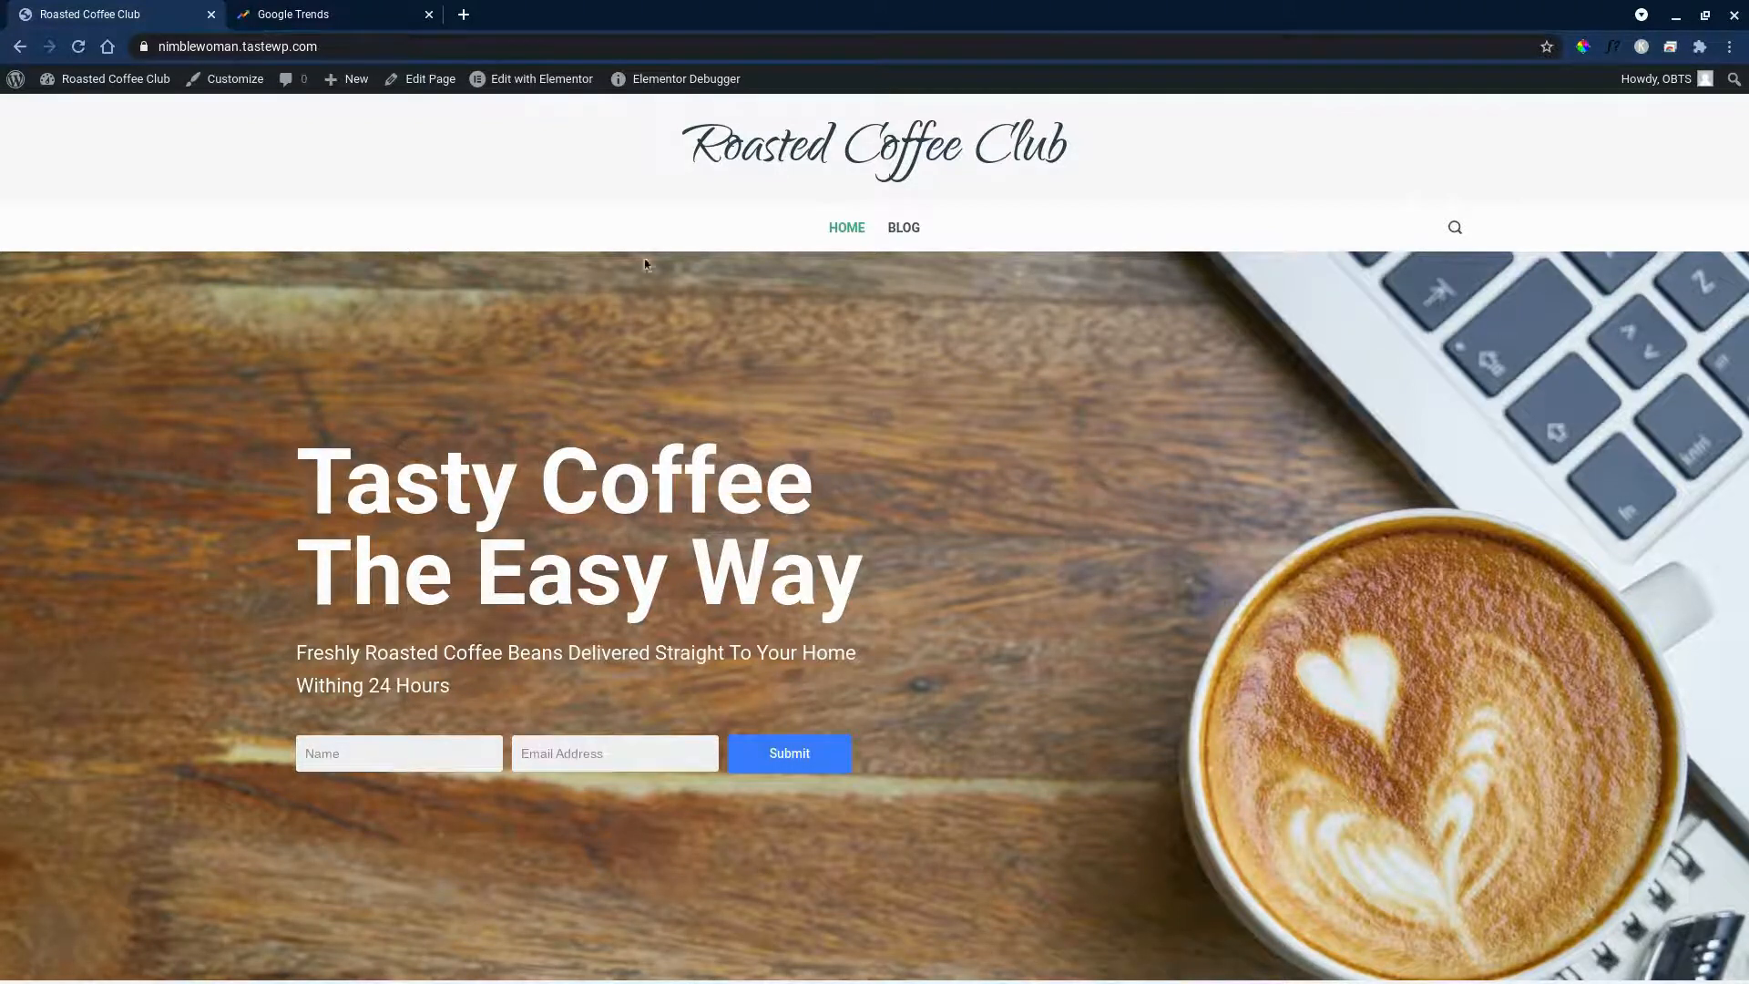
- Switch to Google Trends and look up the search term "aeropress"
left_click(371, 23)
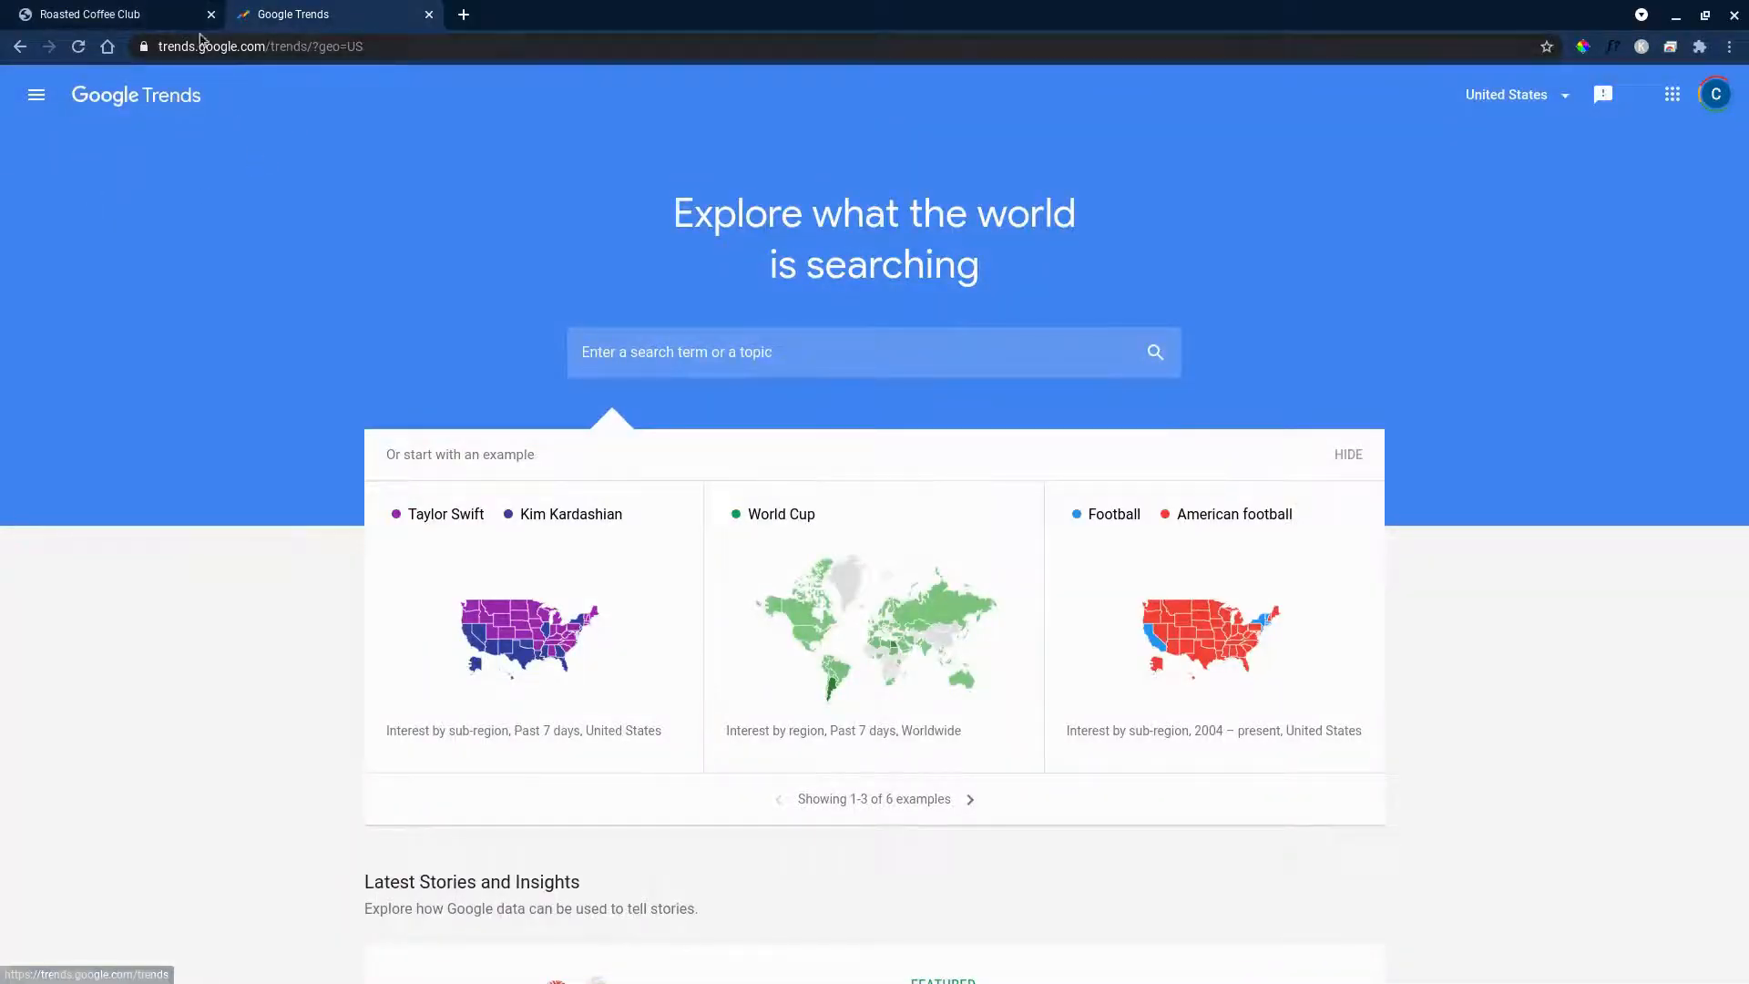
left_click(806, 347)
type("aeropress")
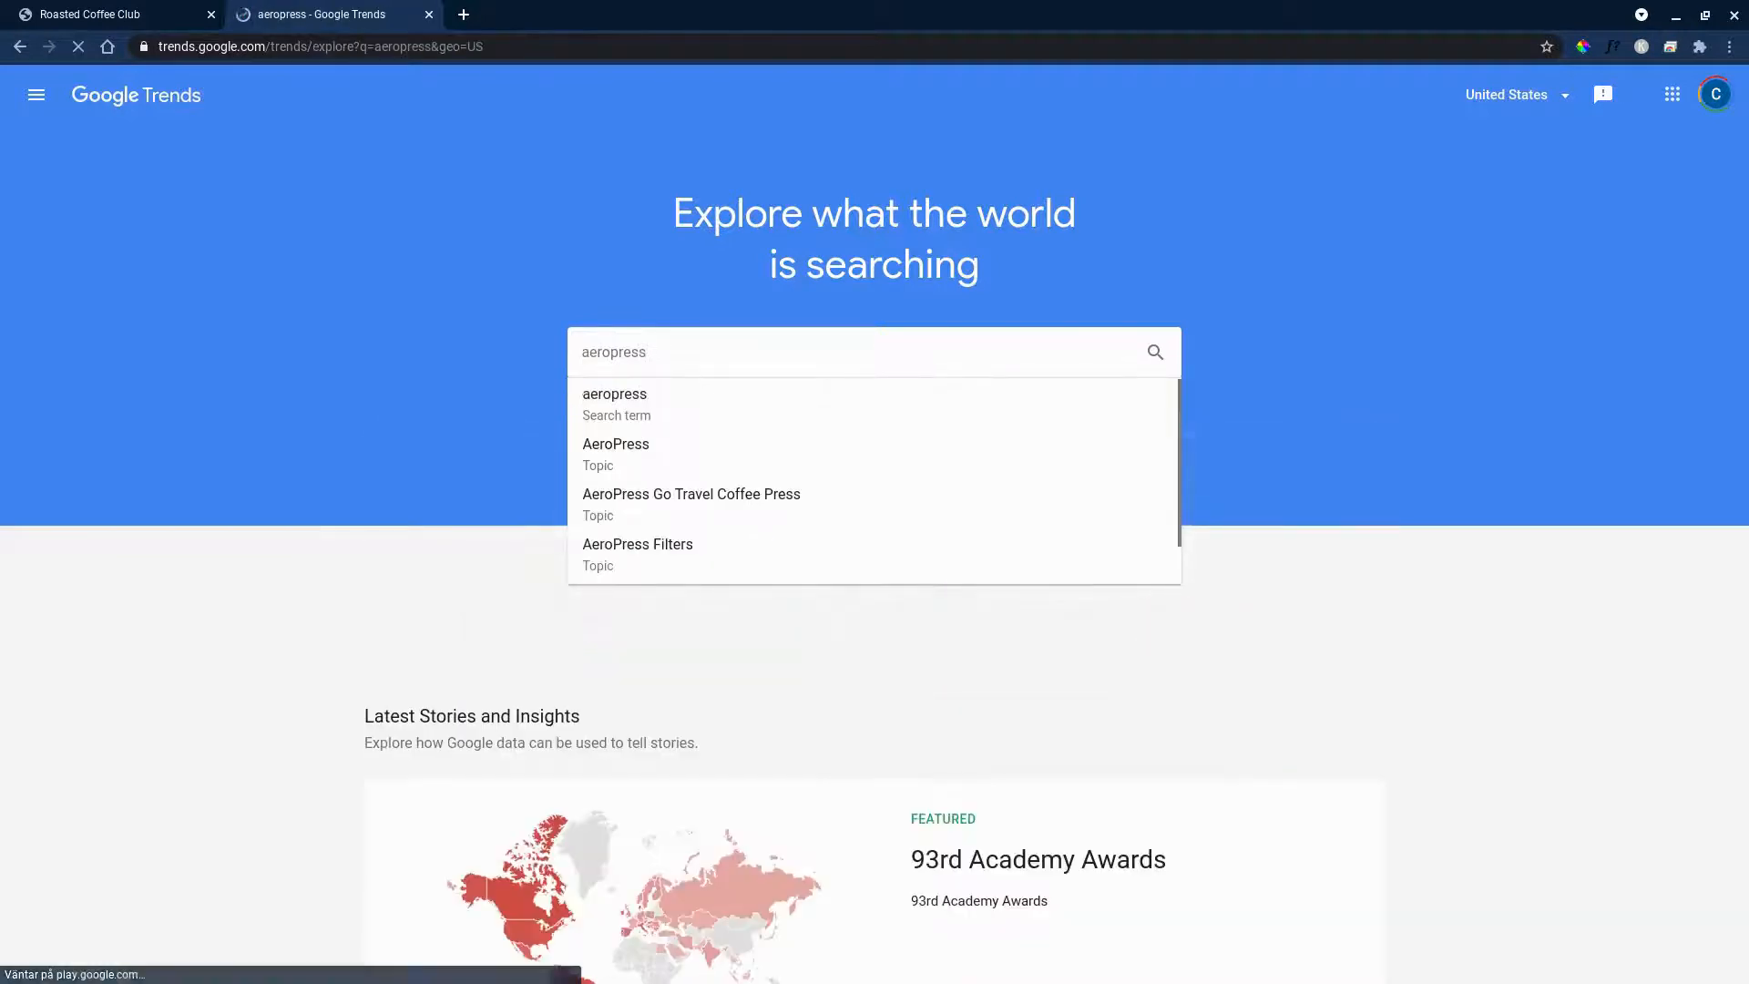
key("Return")
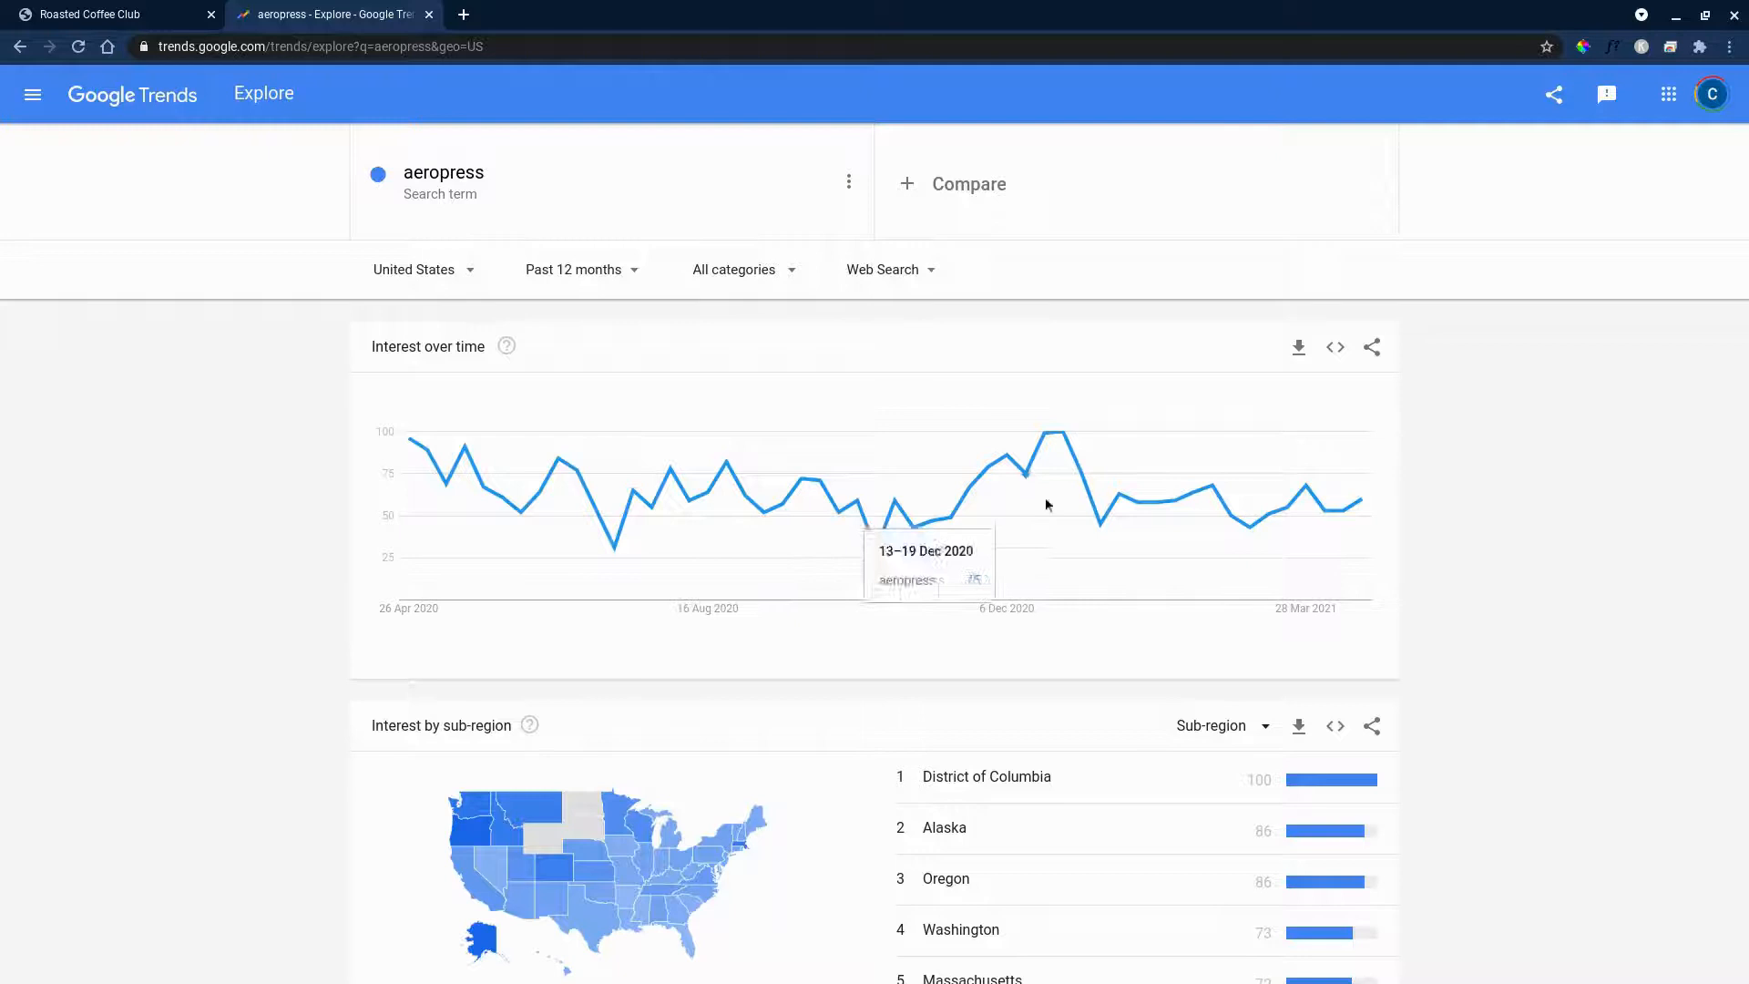
- Examine the related queries for aeropress sorted by Top, including the second page of results, and return the sorting to Rising
scroll(1496, 504, "down", 5)
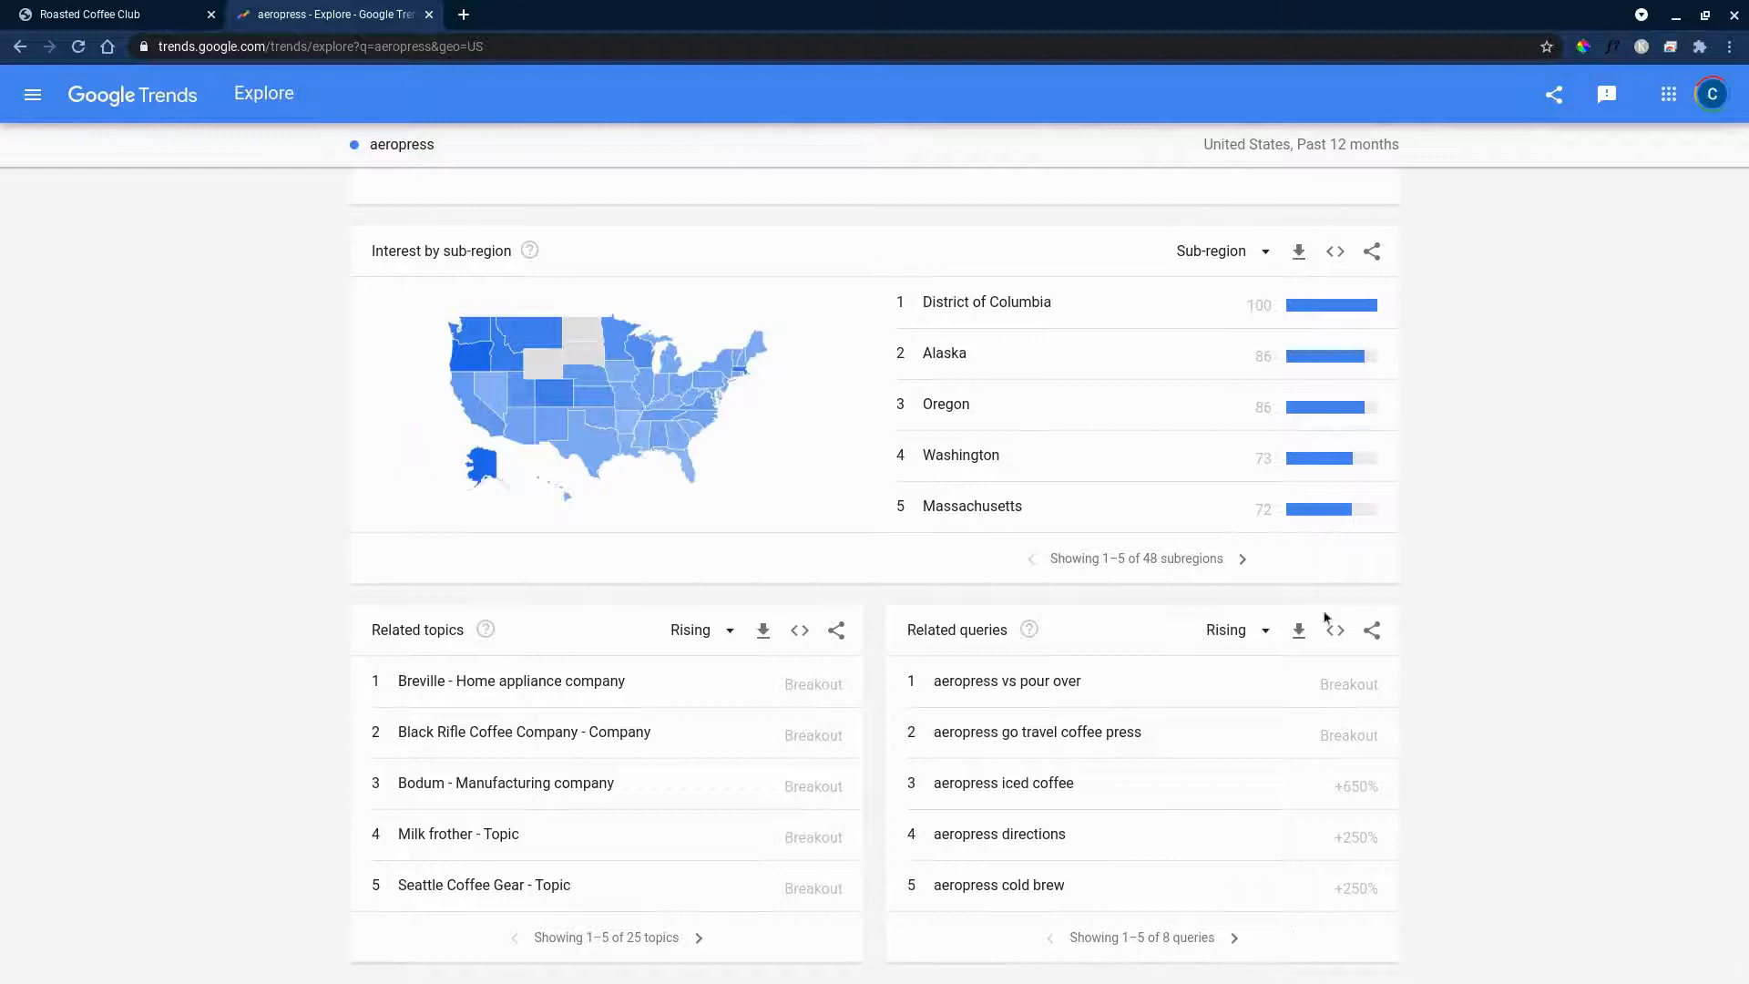
left_click(1226, 632)
left_click(1254, 686)
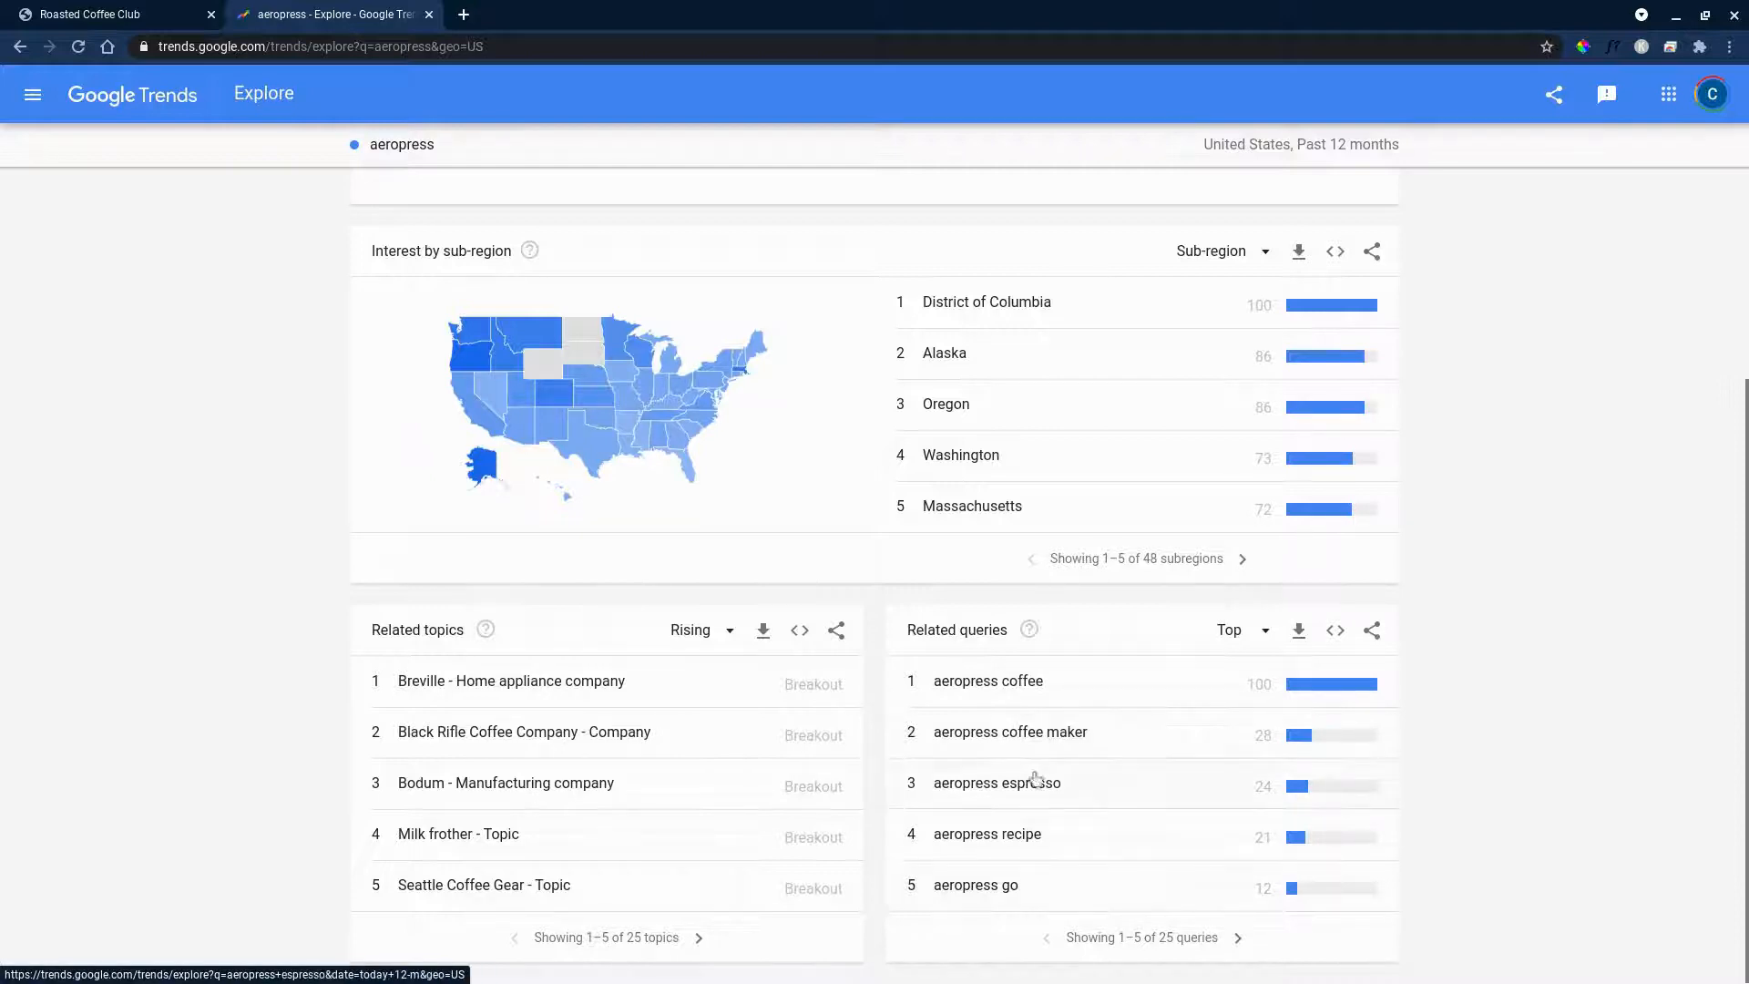
left_click(1243, 939)
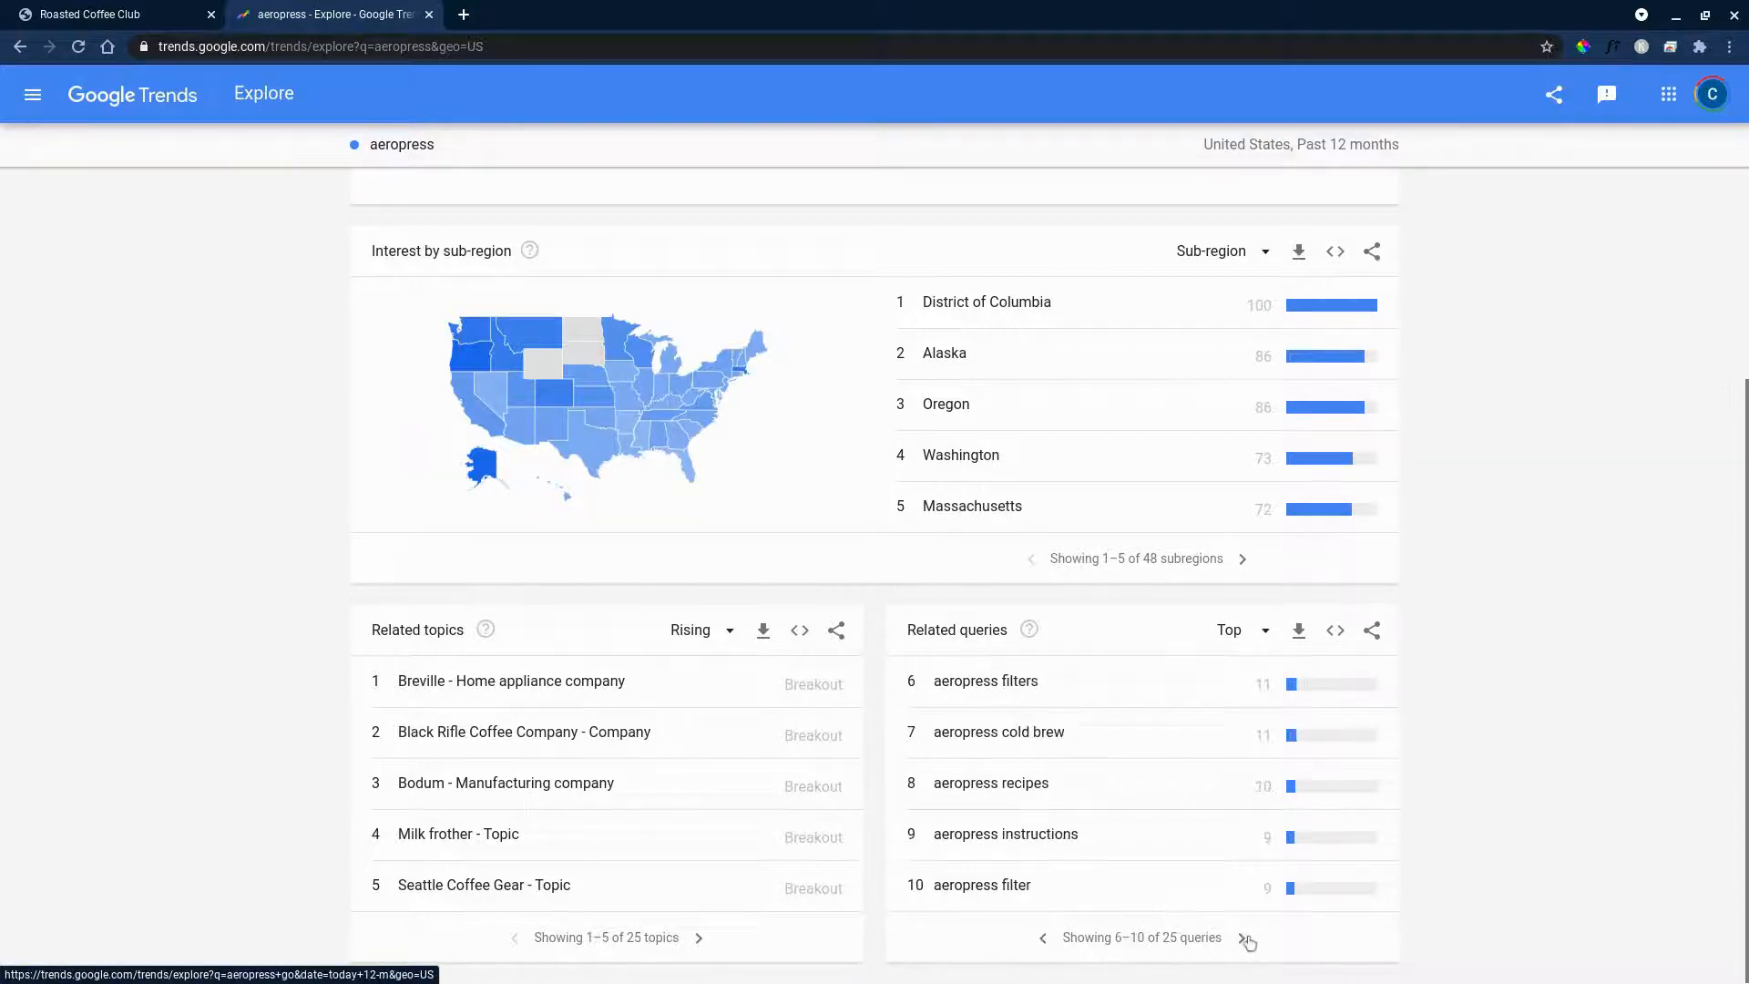
left_click(1048, 937)
left_click(1232, 631)
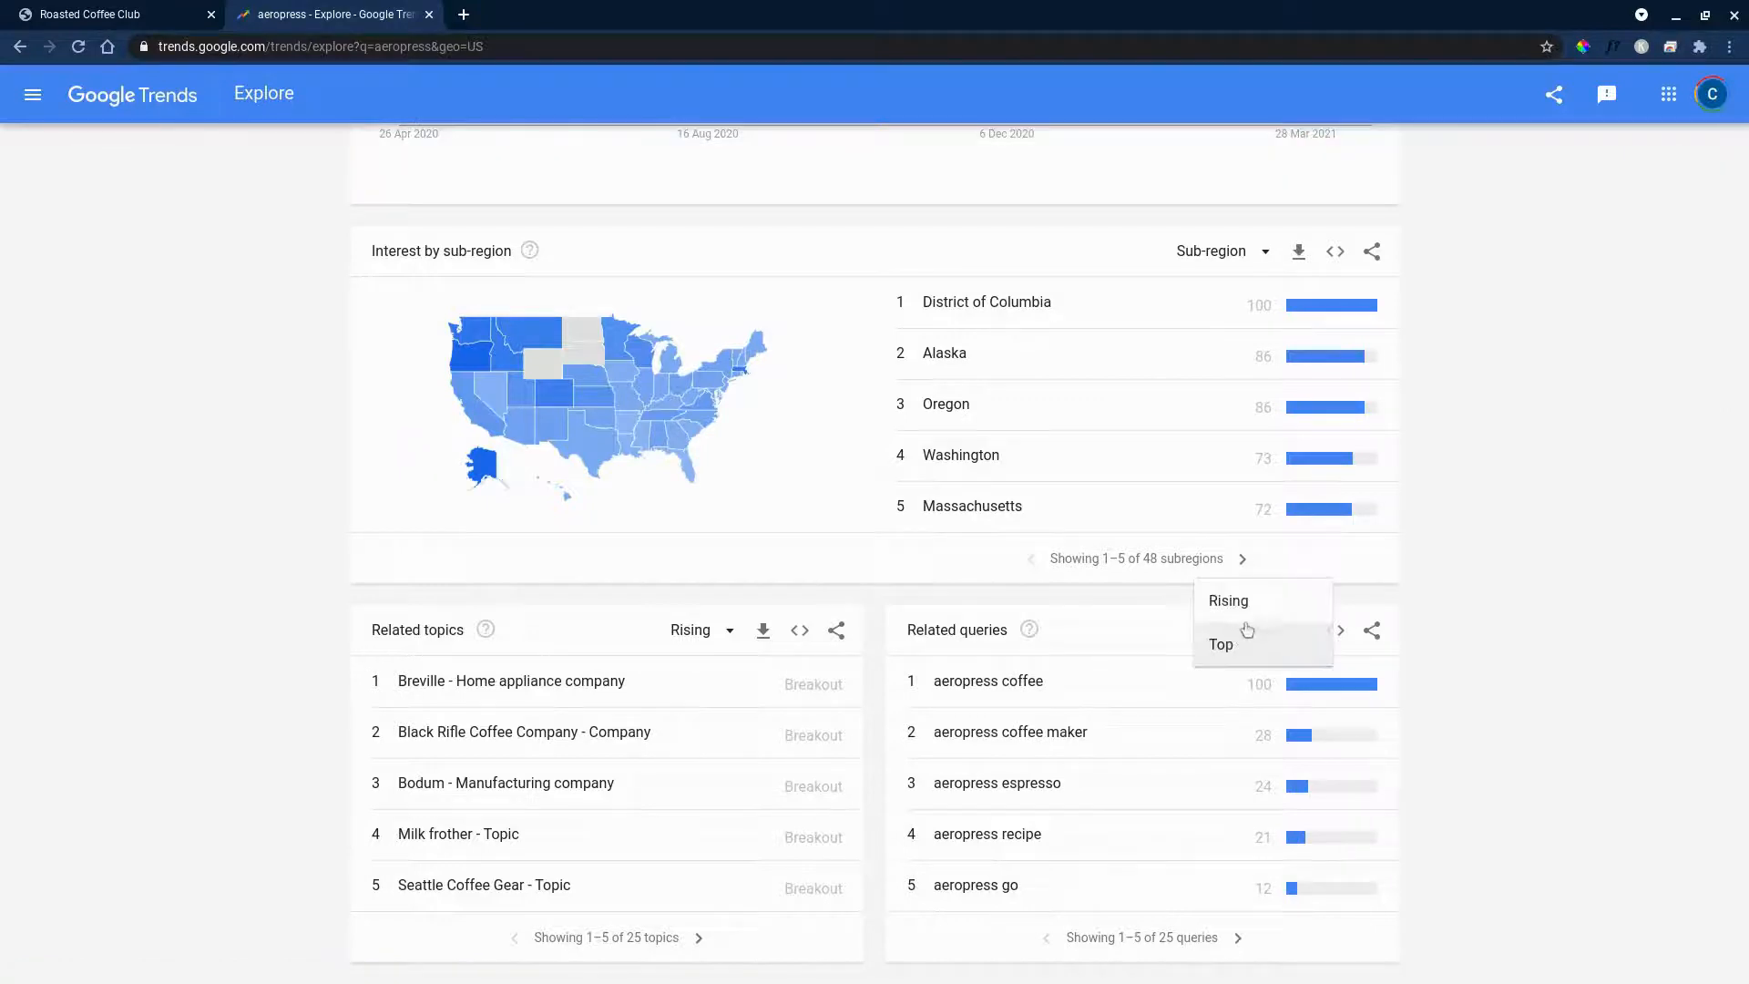
left_click(1235, 604)
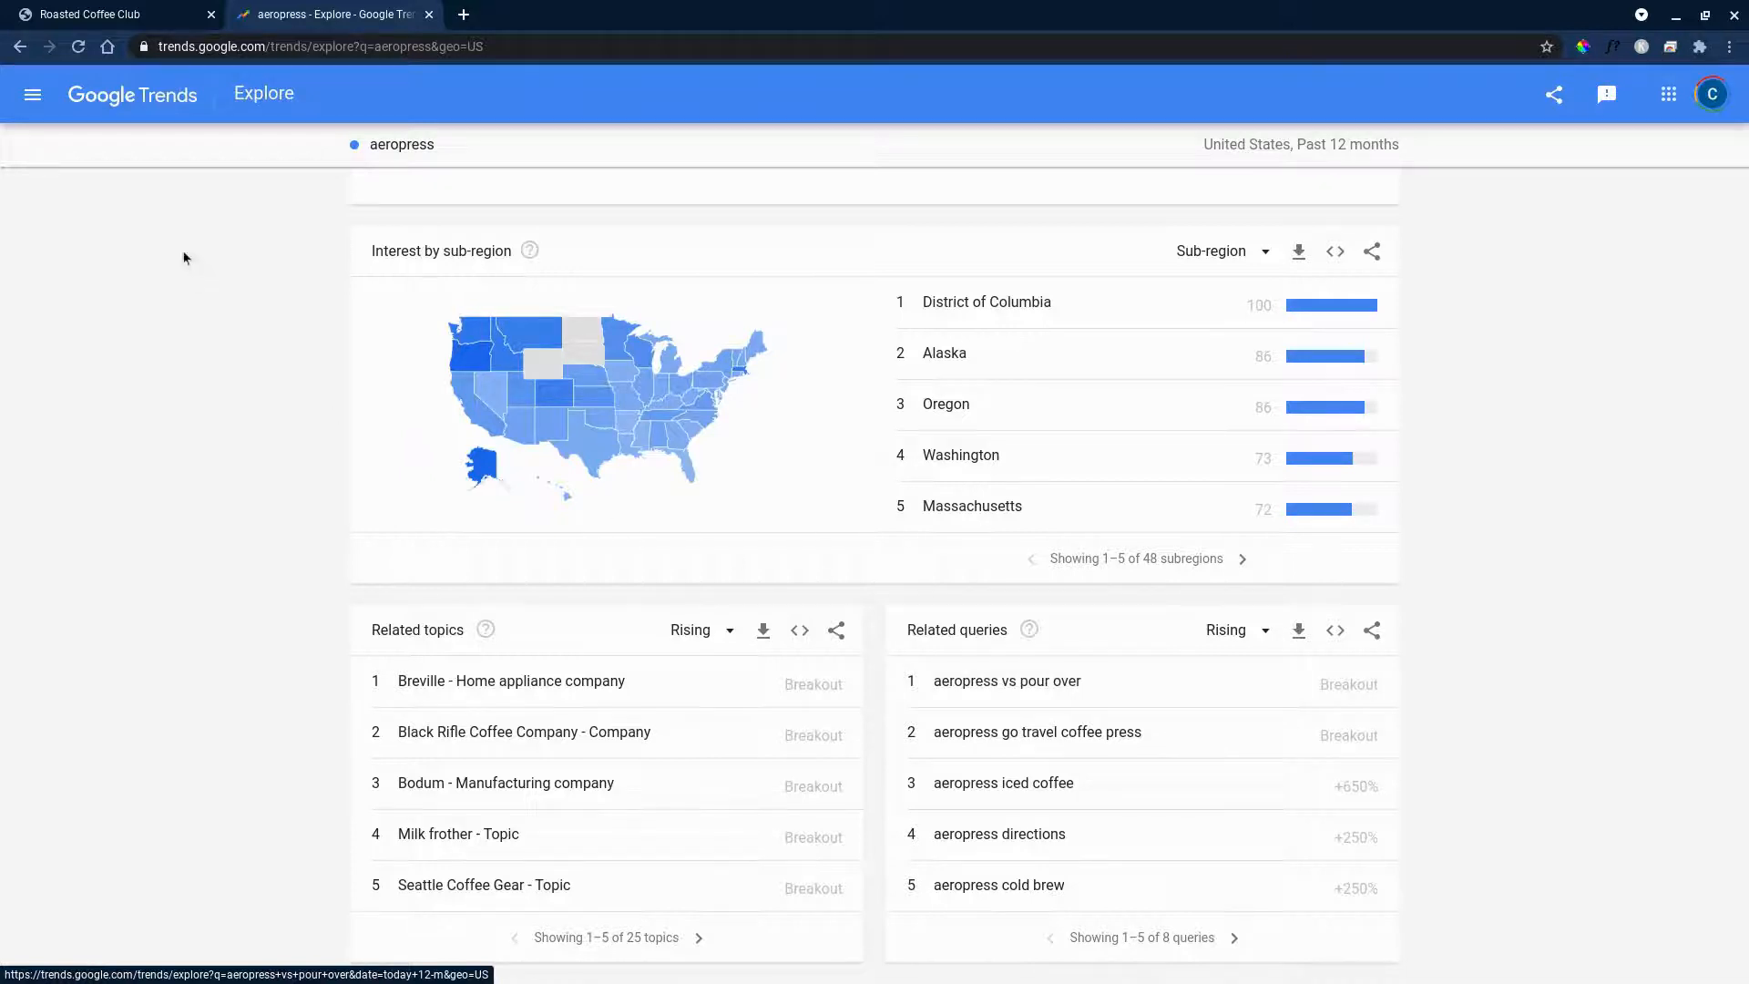
- Switch to the Roasted Coffee Club site and open the page for adding new plugins in its WordPress dashboard
left_click(133, 14)
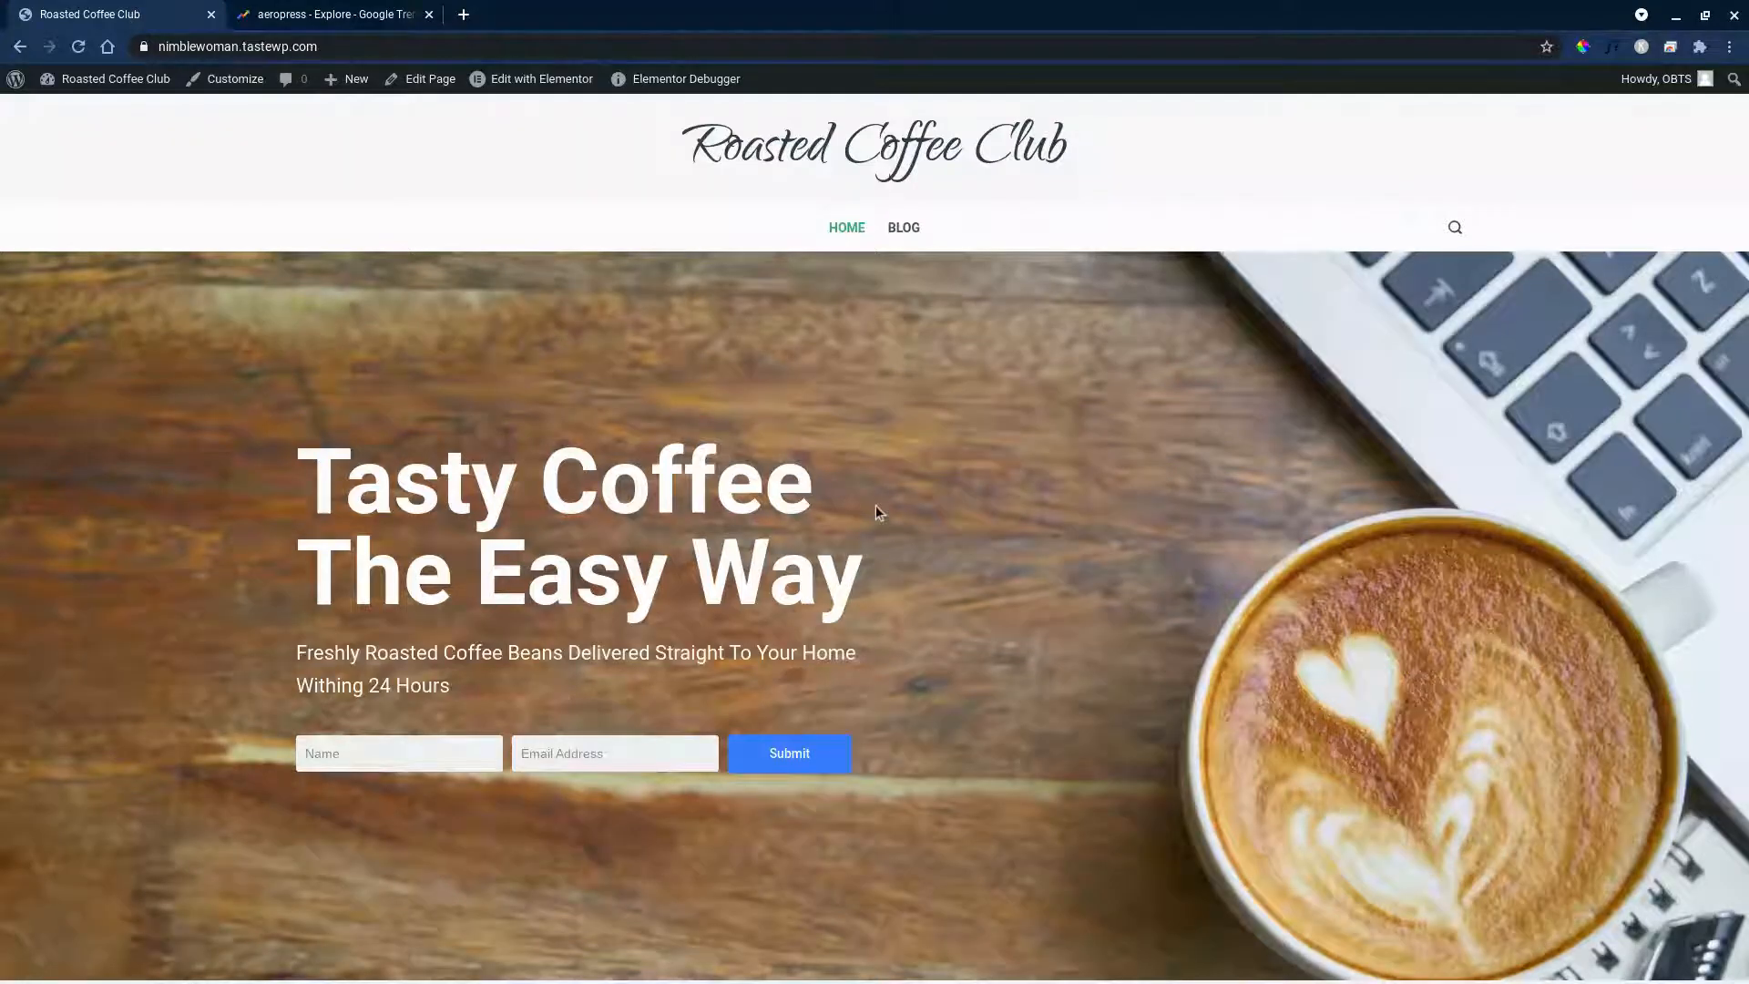
mouse_move(114, 79)
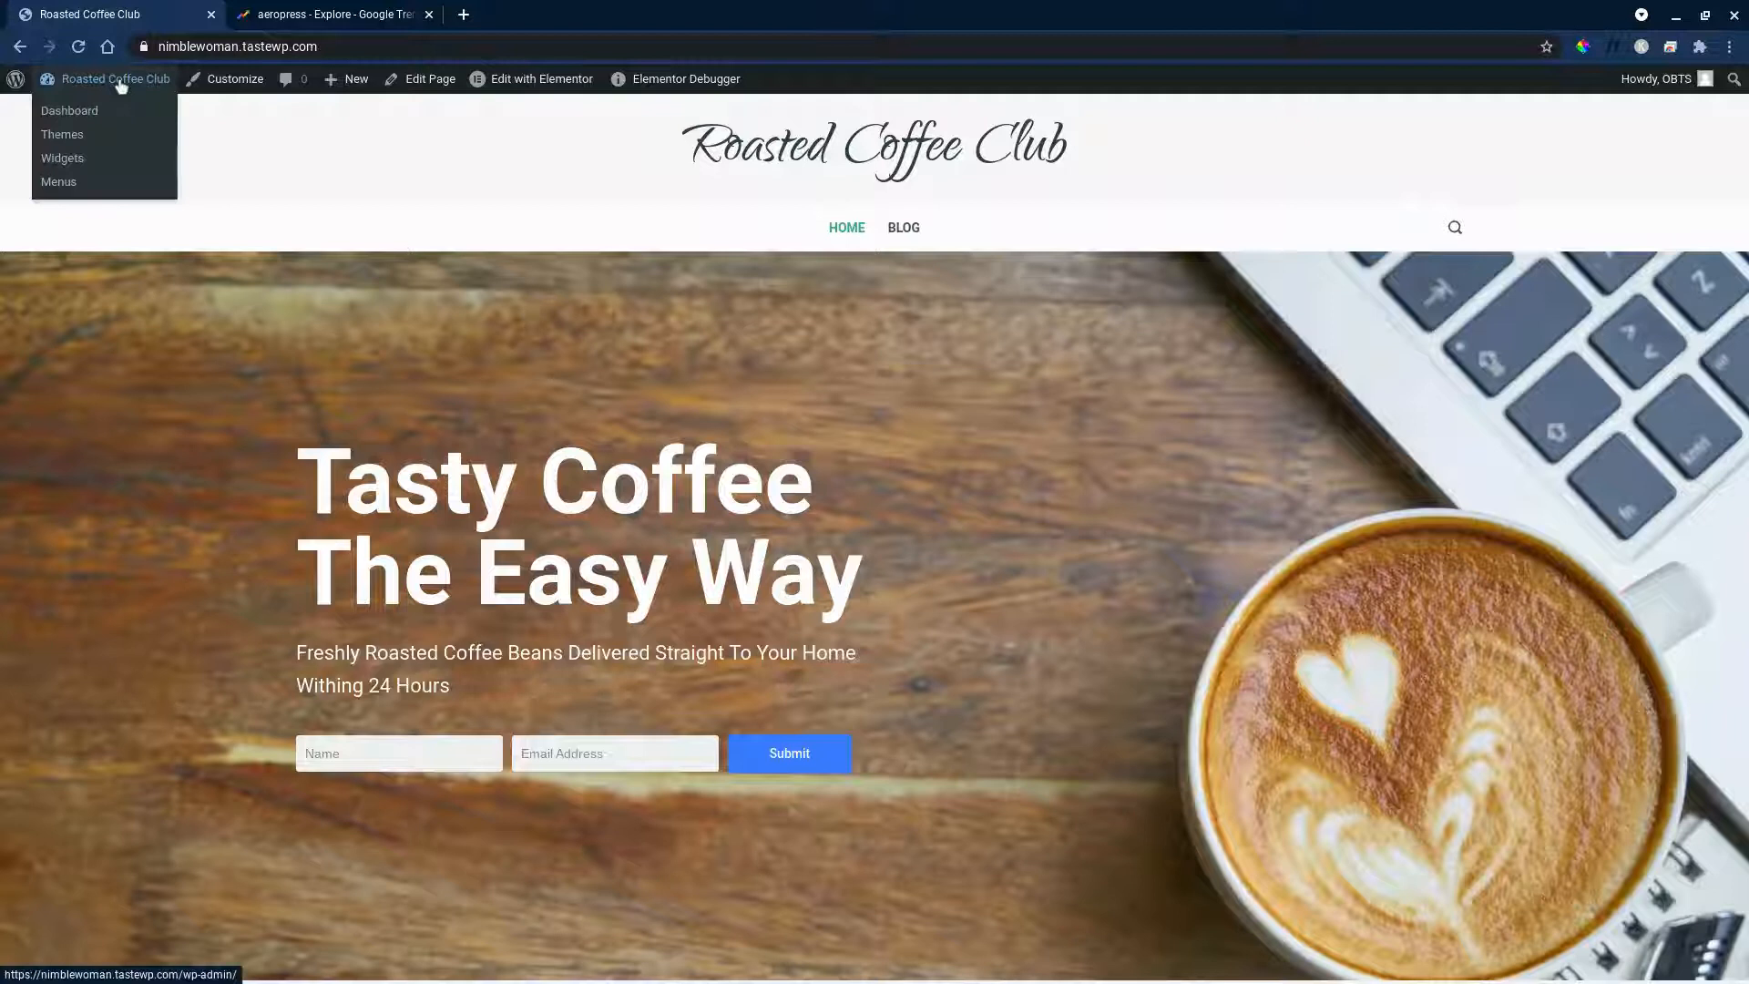
left_click(155, 111)
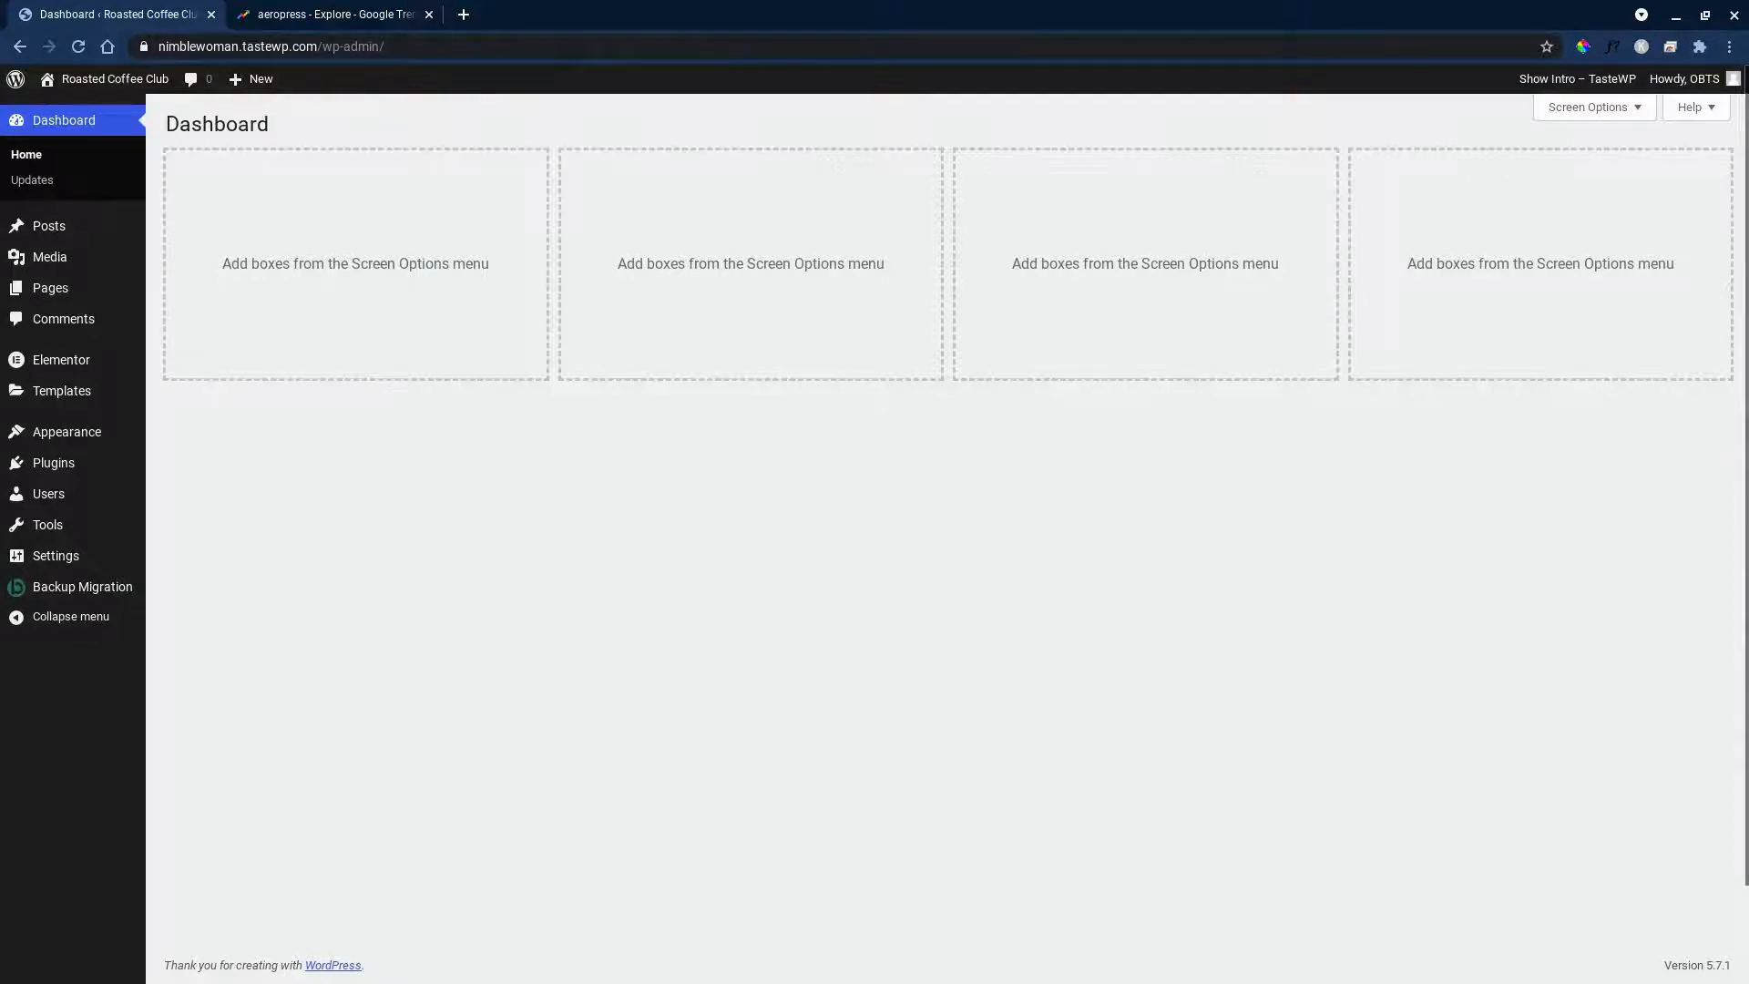
mouse_move(98, 463)
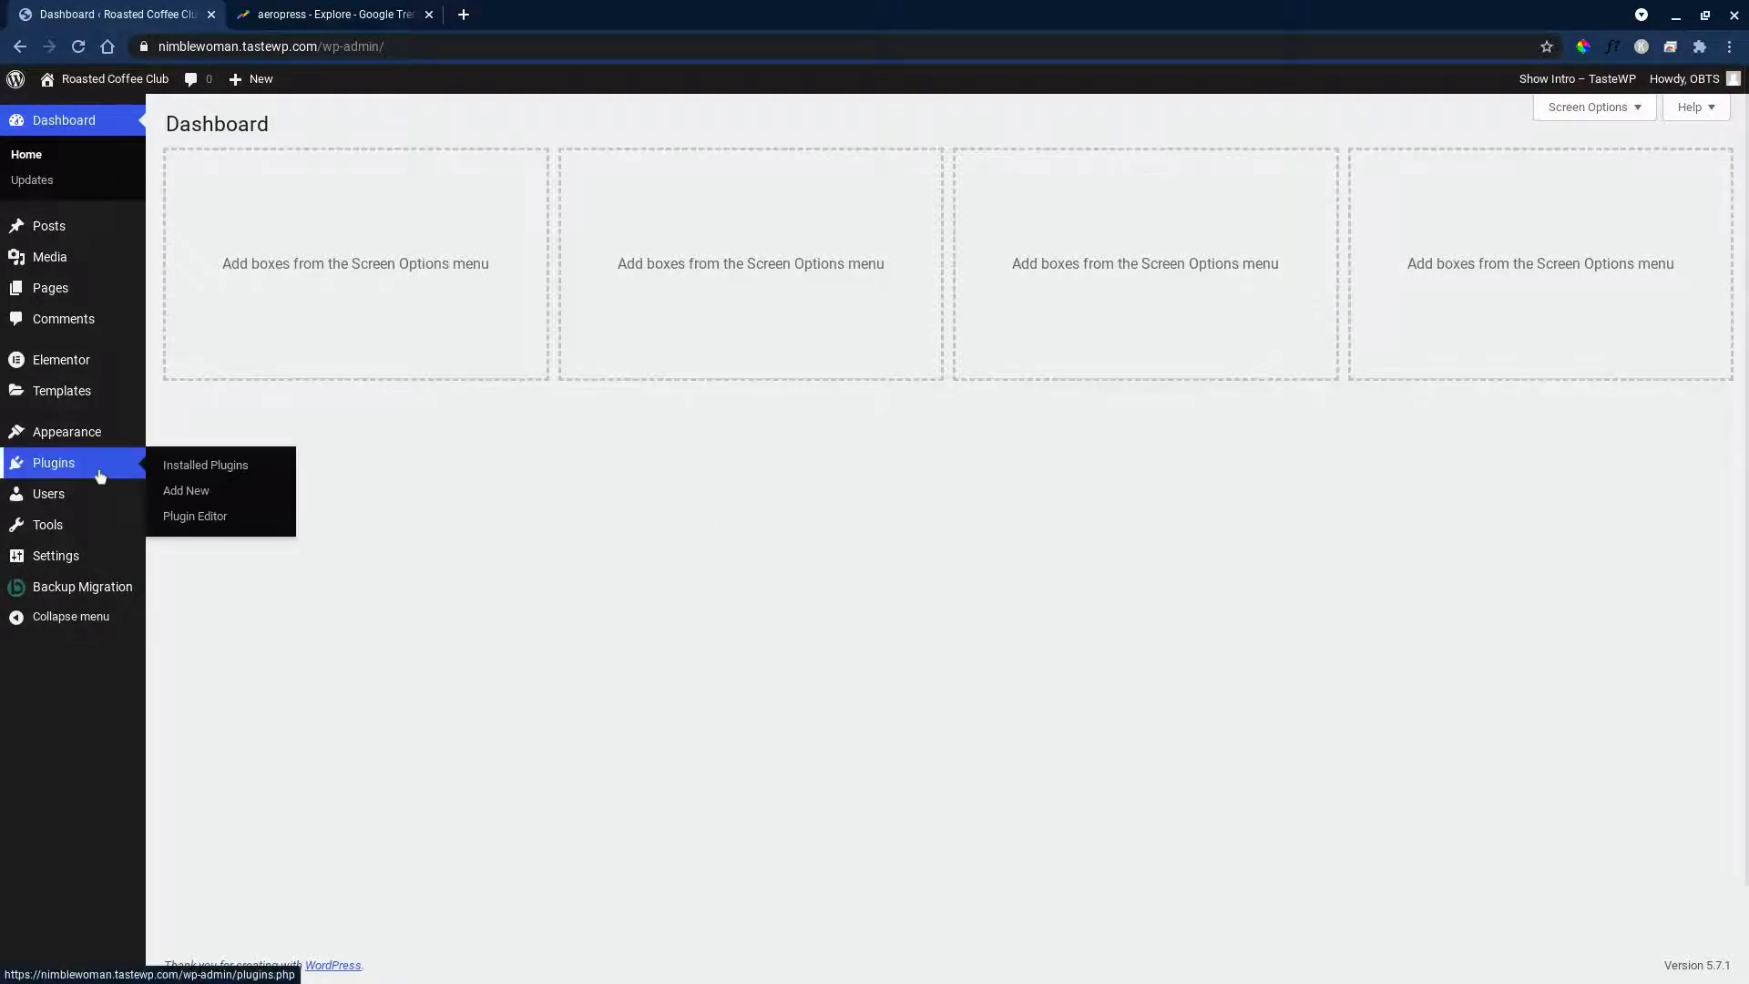
left_click(246, 492)
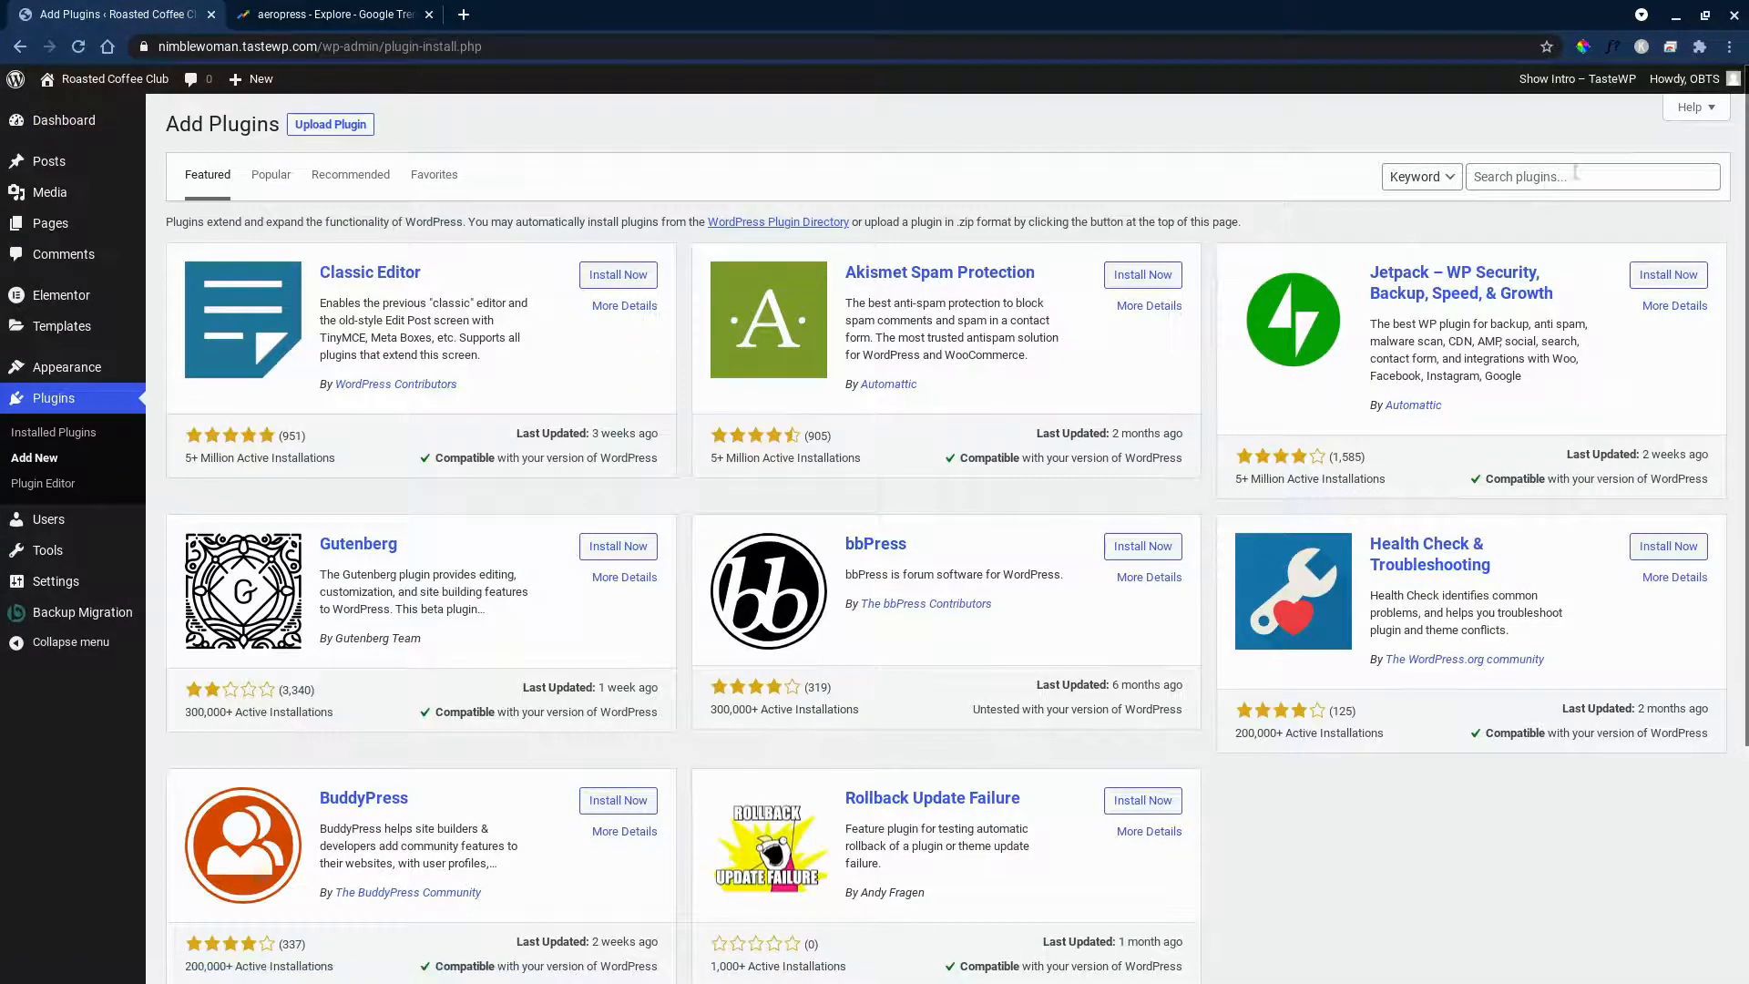
- Find the Yoast SEO plugin by searching for "yoast", and install and activate it
left_click(1576, 175)
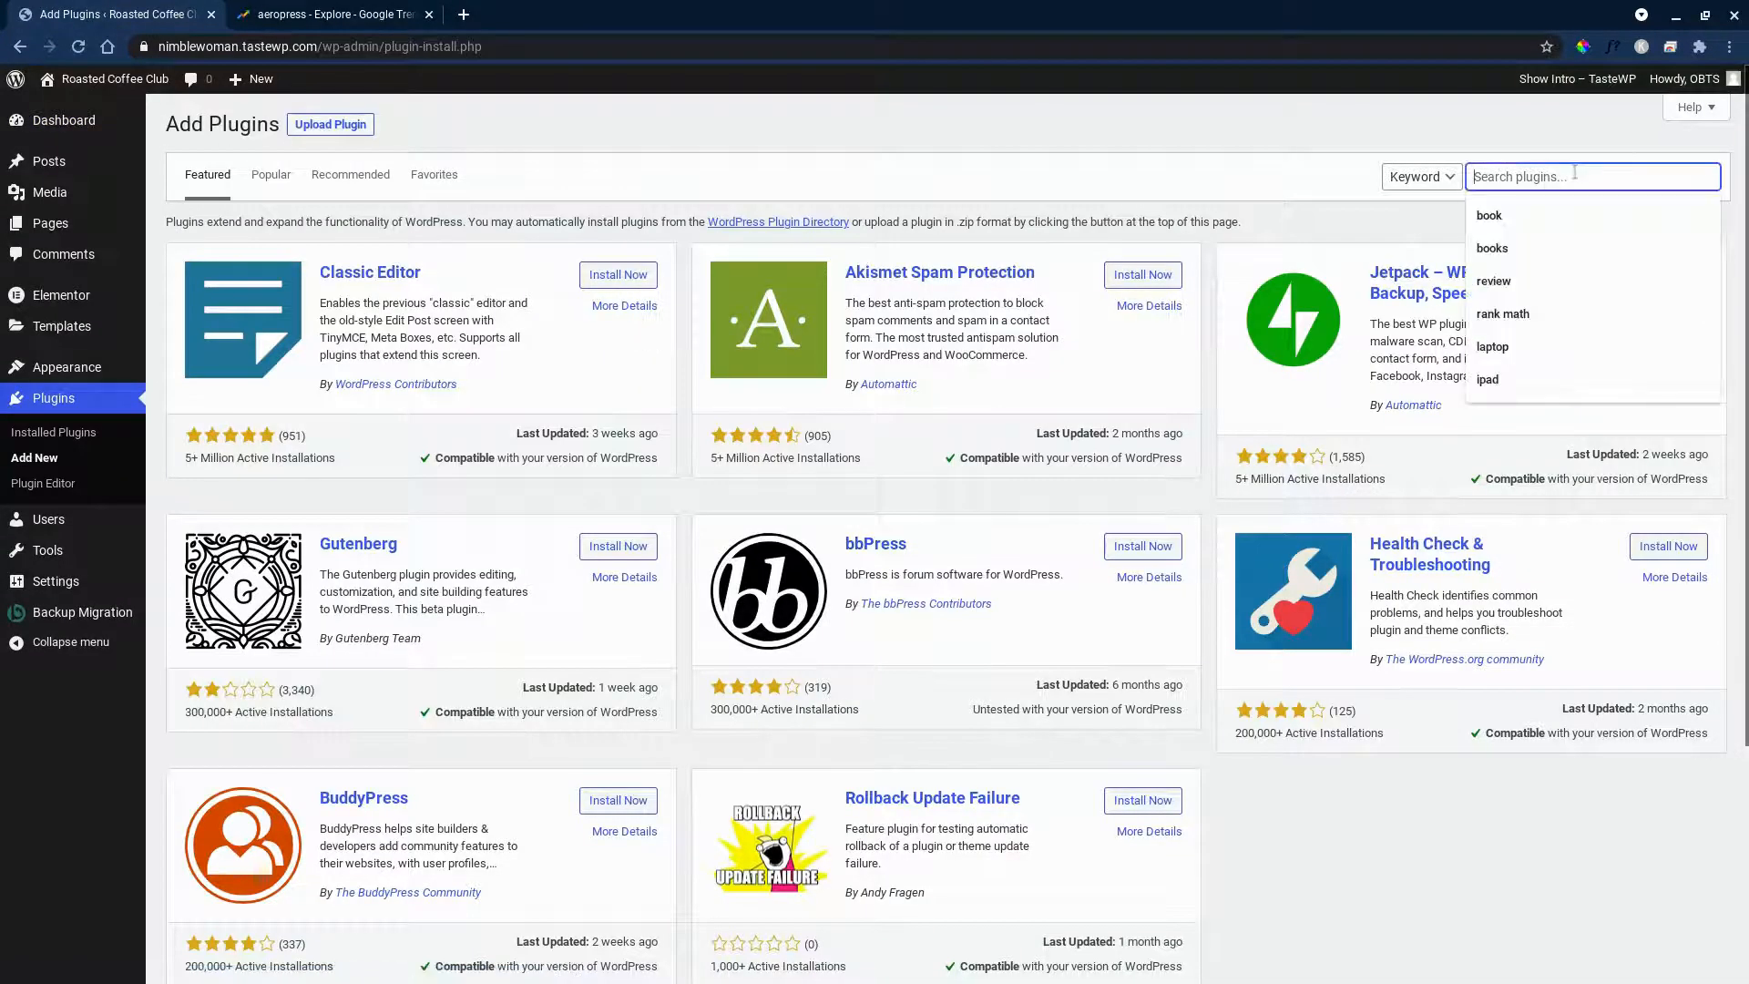
type("yoast")
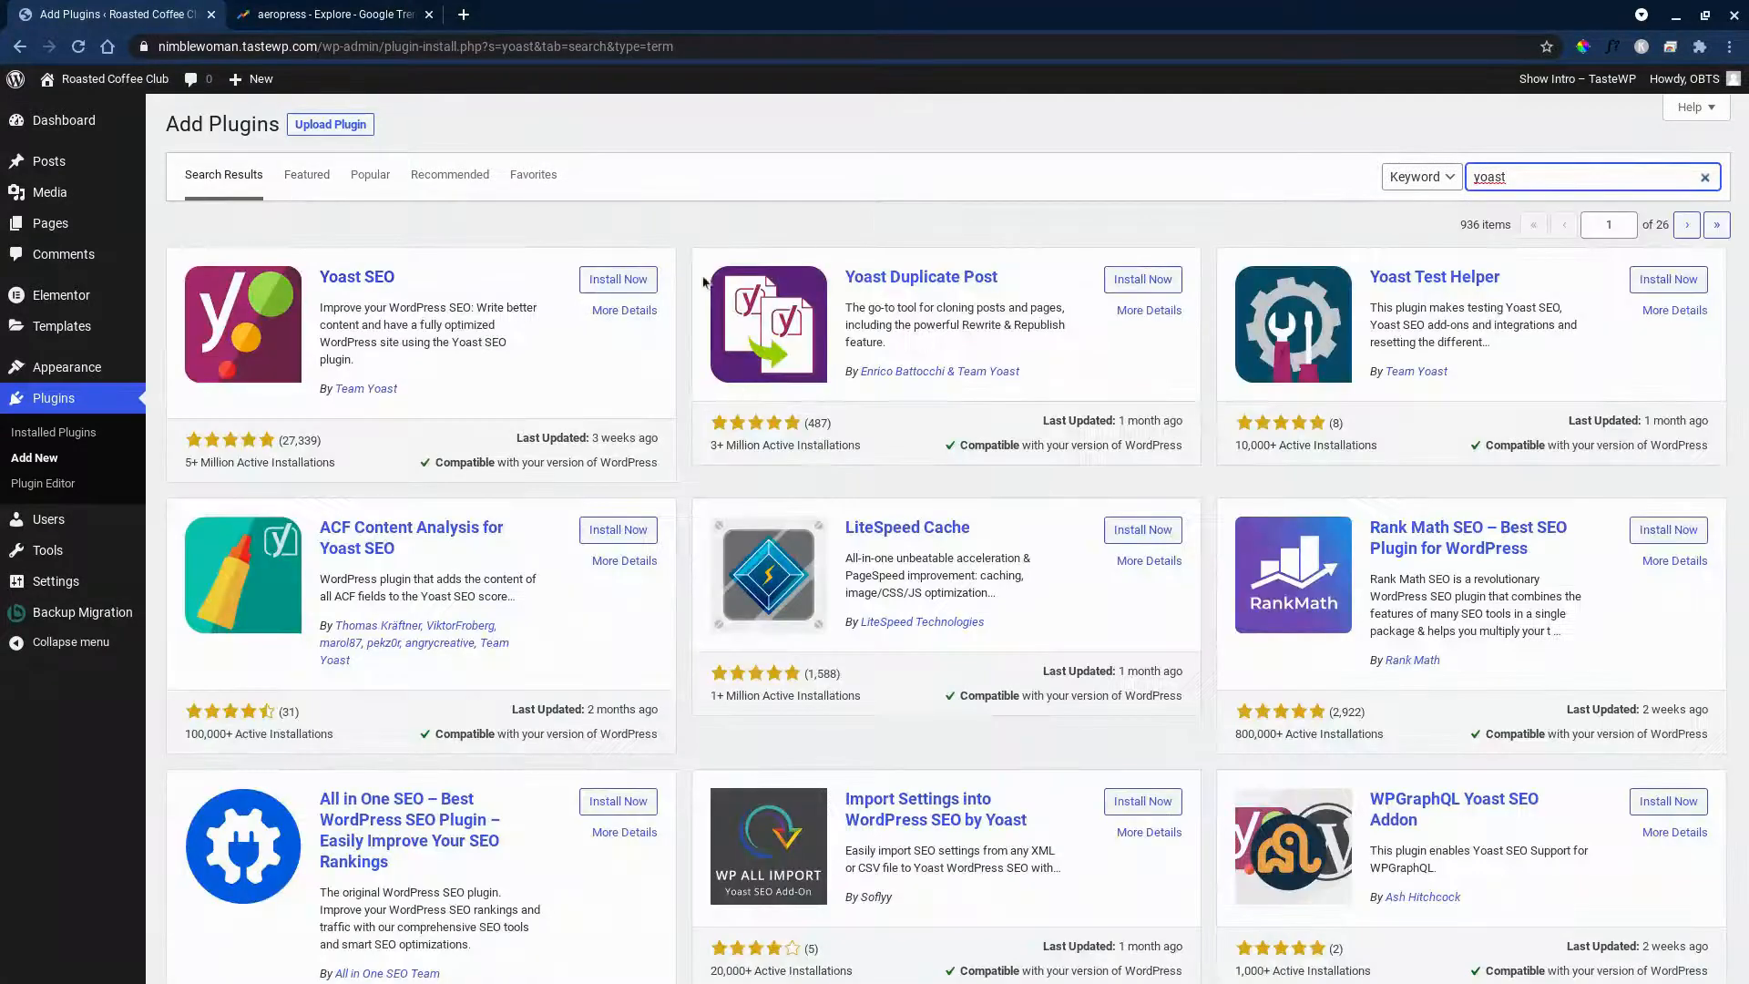
left_click(638, 280)
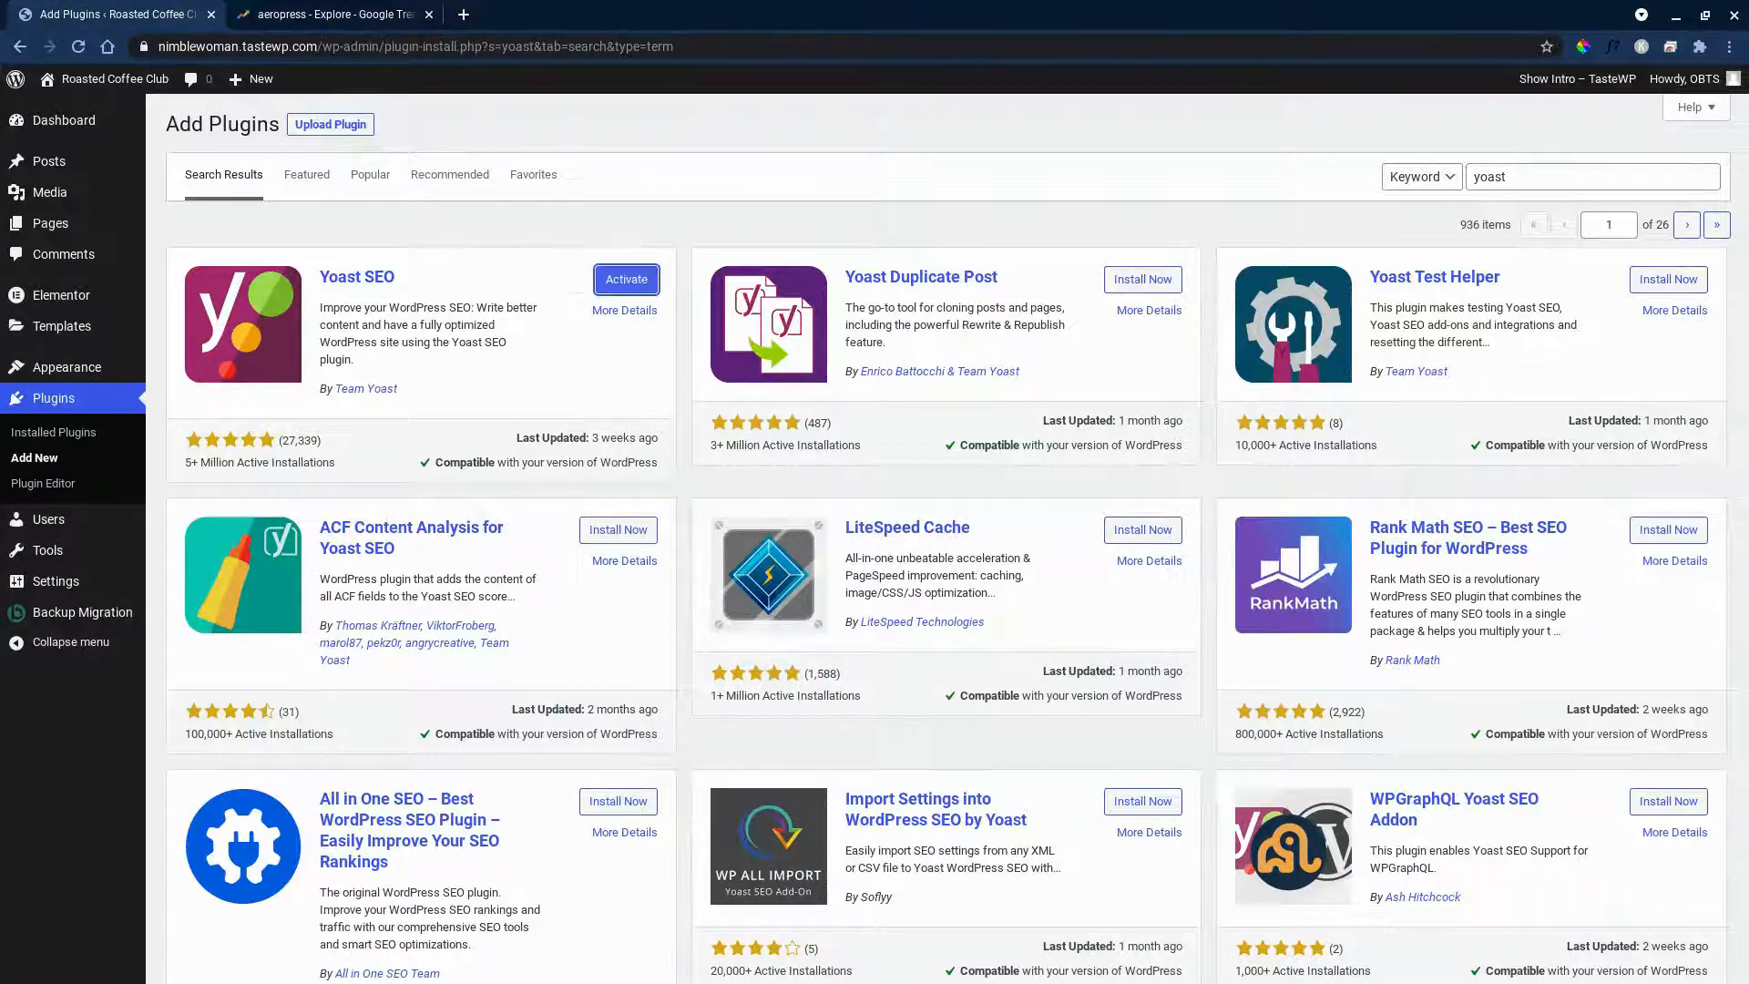
left_click(647, 290)
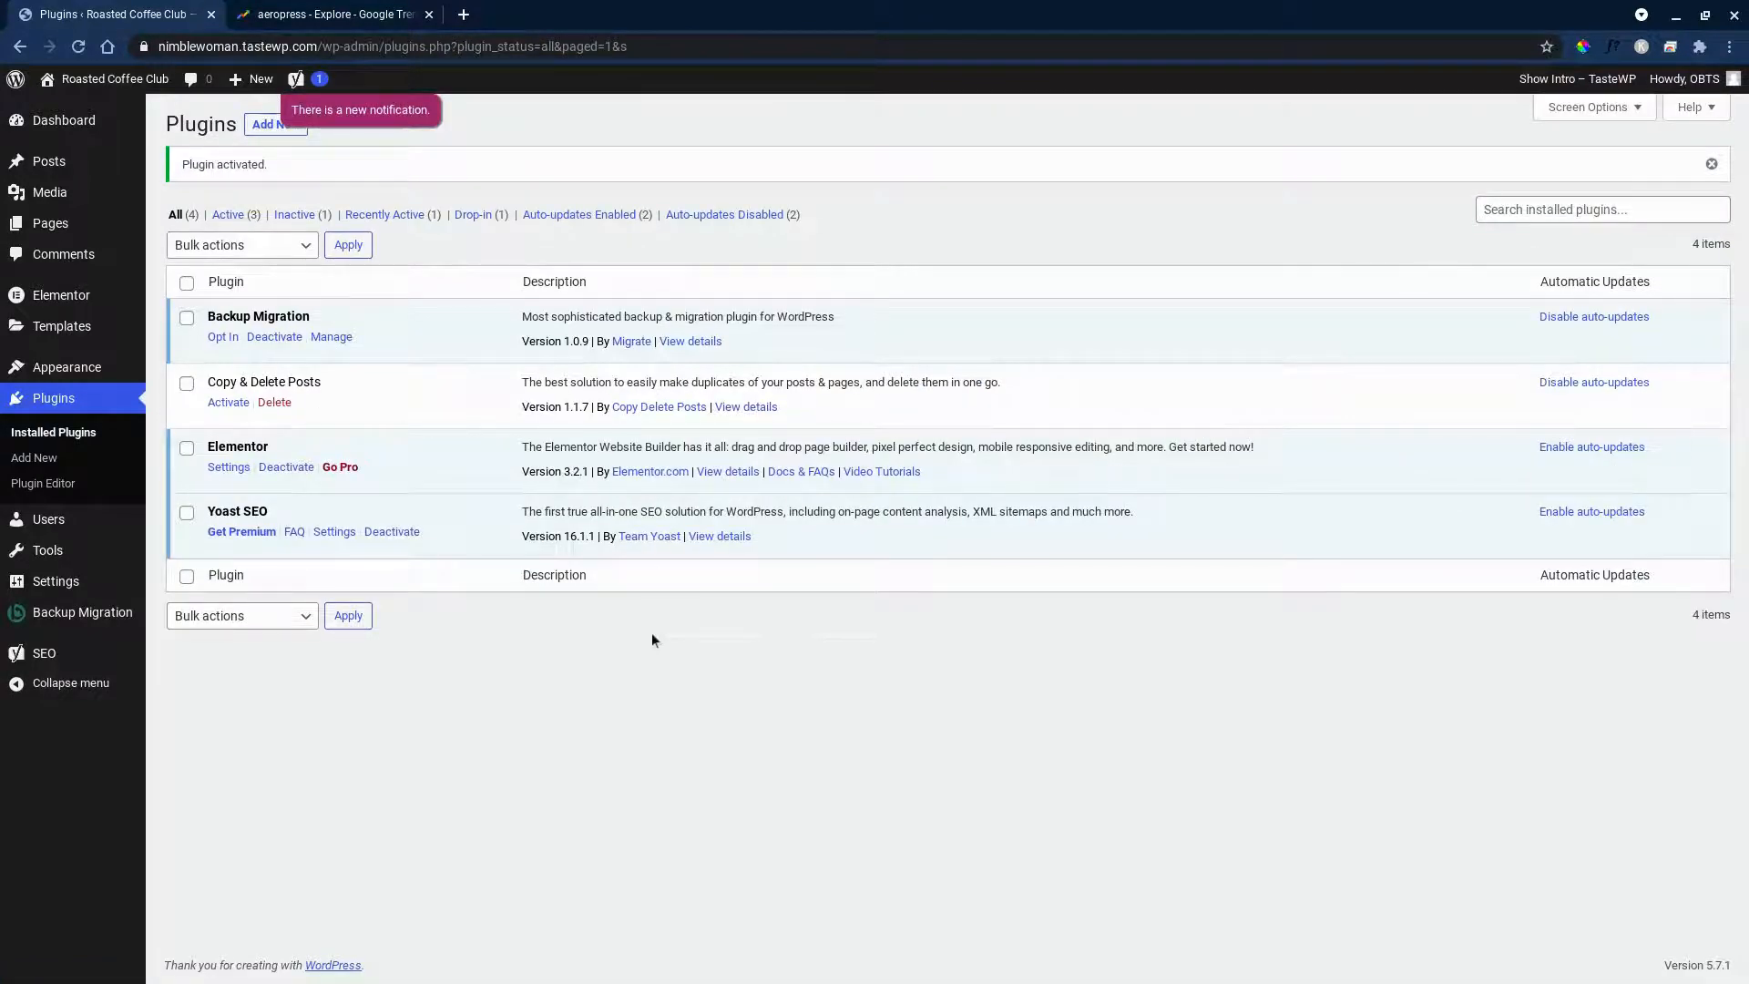
- Create a new post titled "Aeropress vs Pour Over", based on the first rising related query in Google Trends
left_click(102, 162)
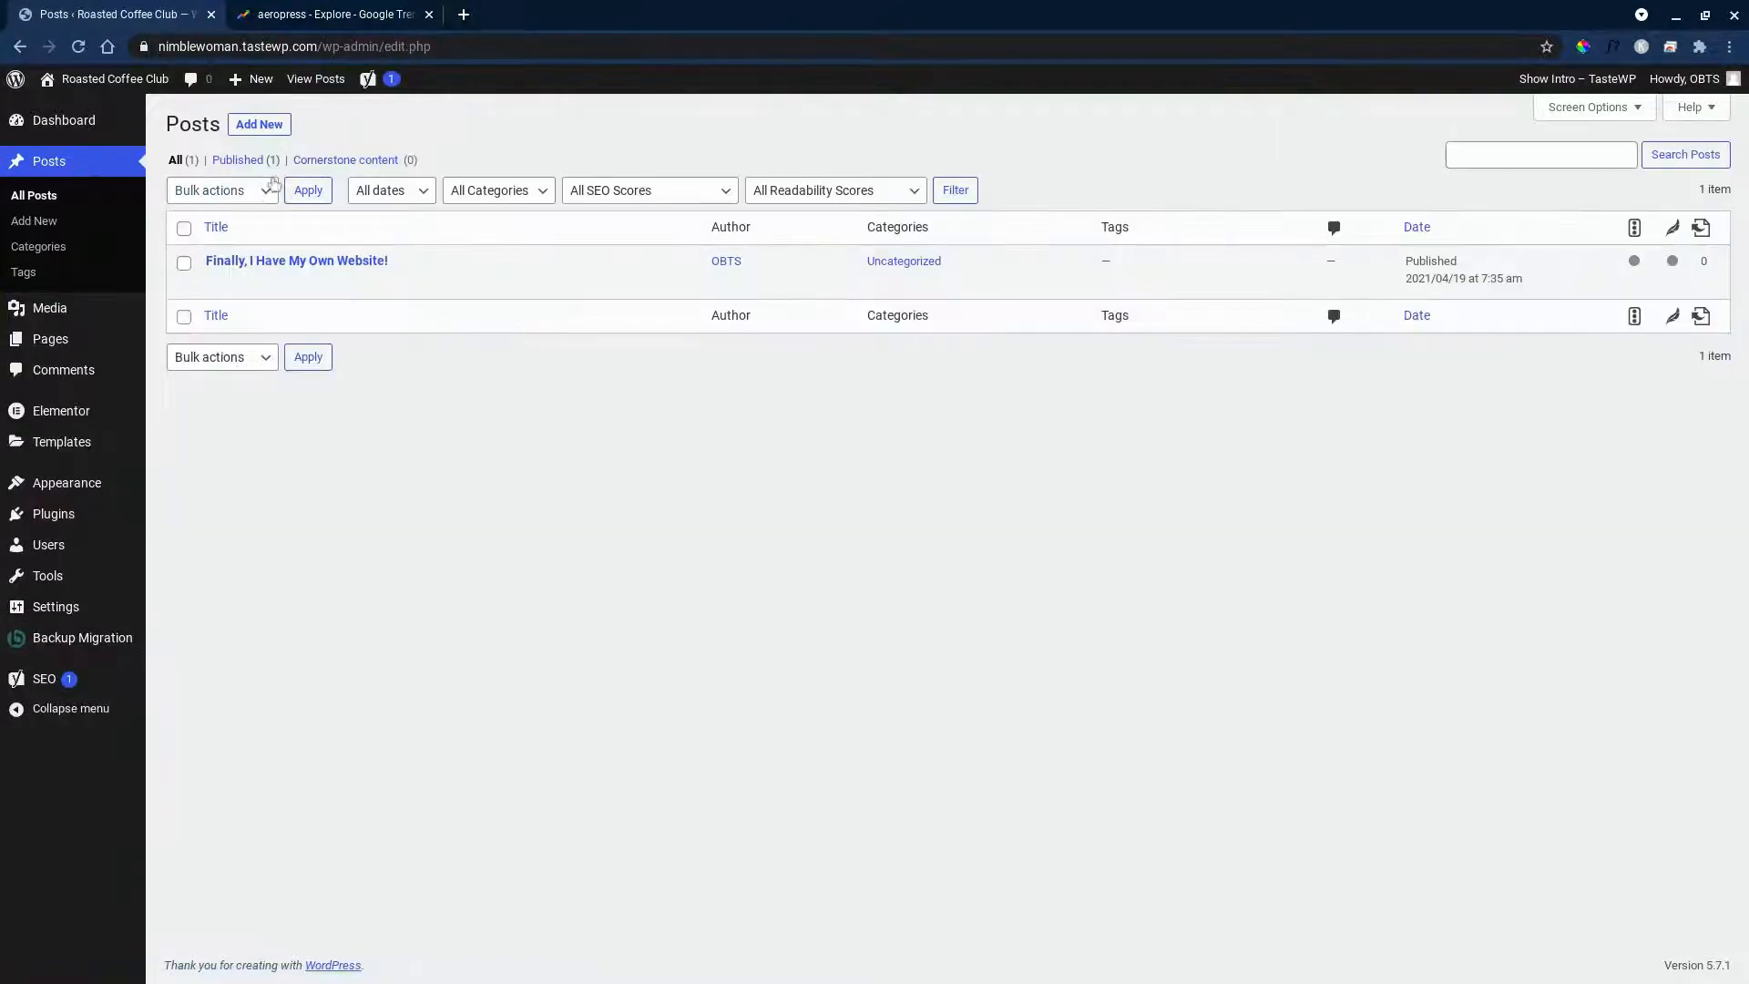
left_click(276, 127)
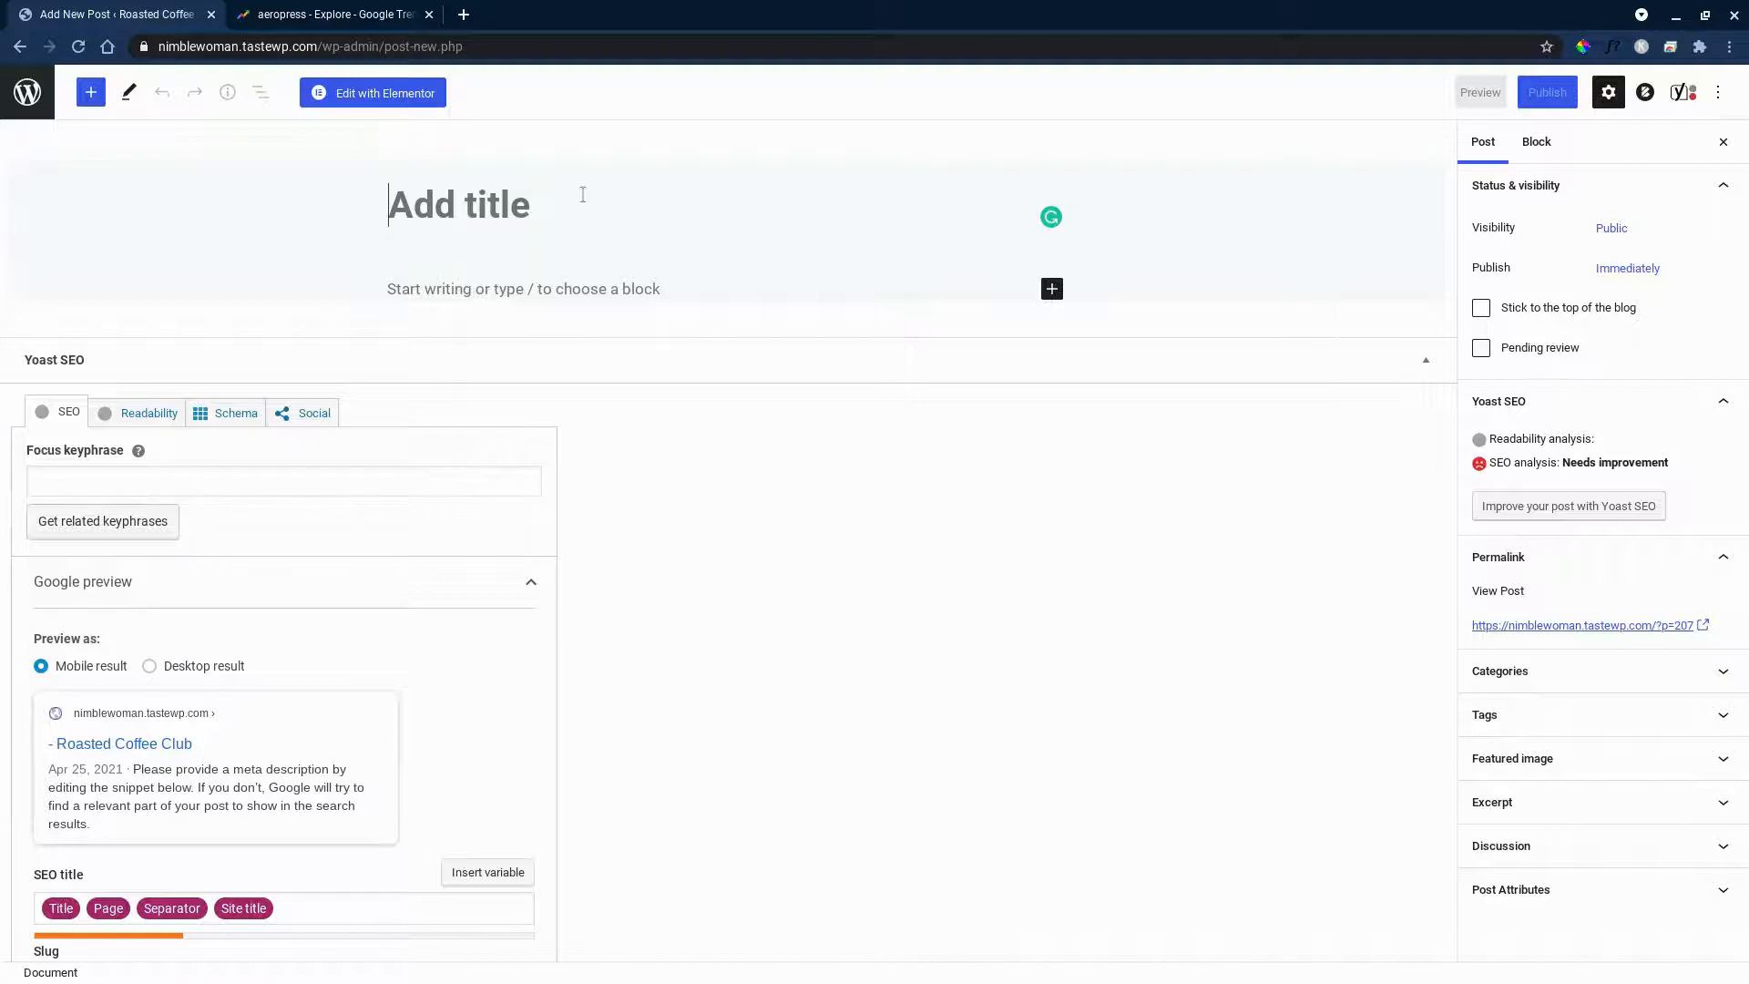
left_click(329, 16)
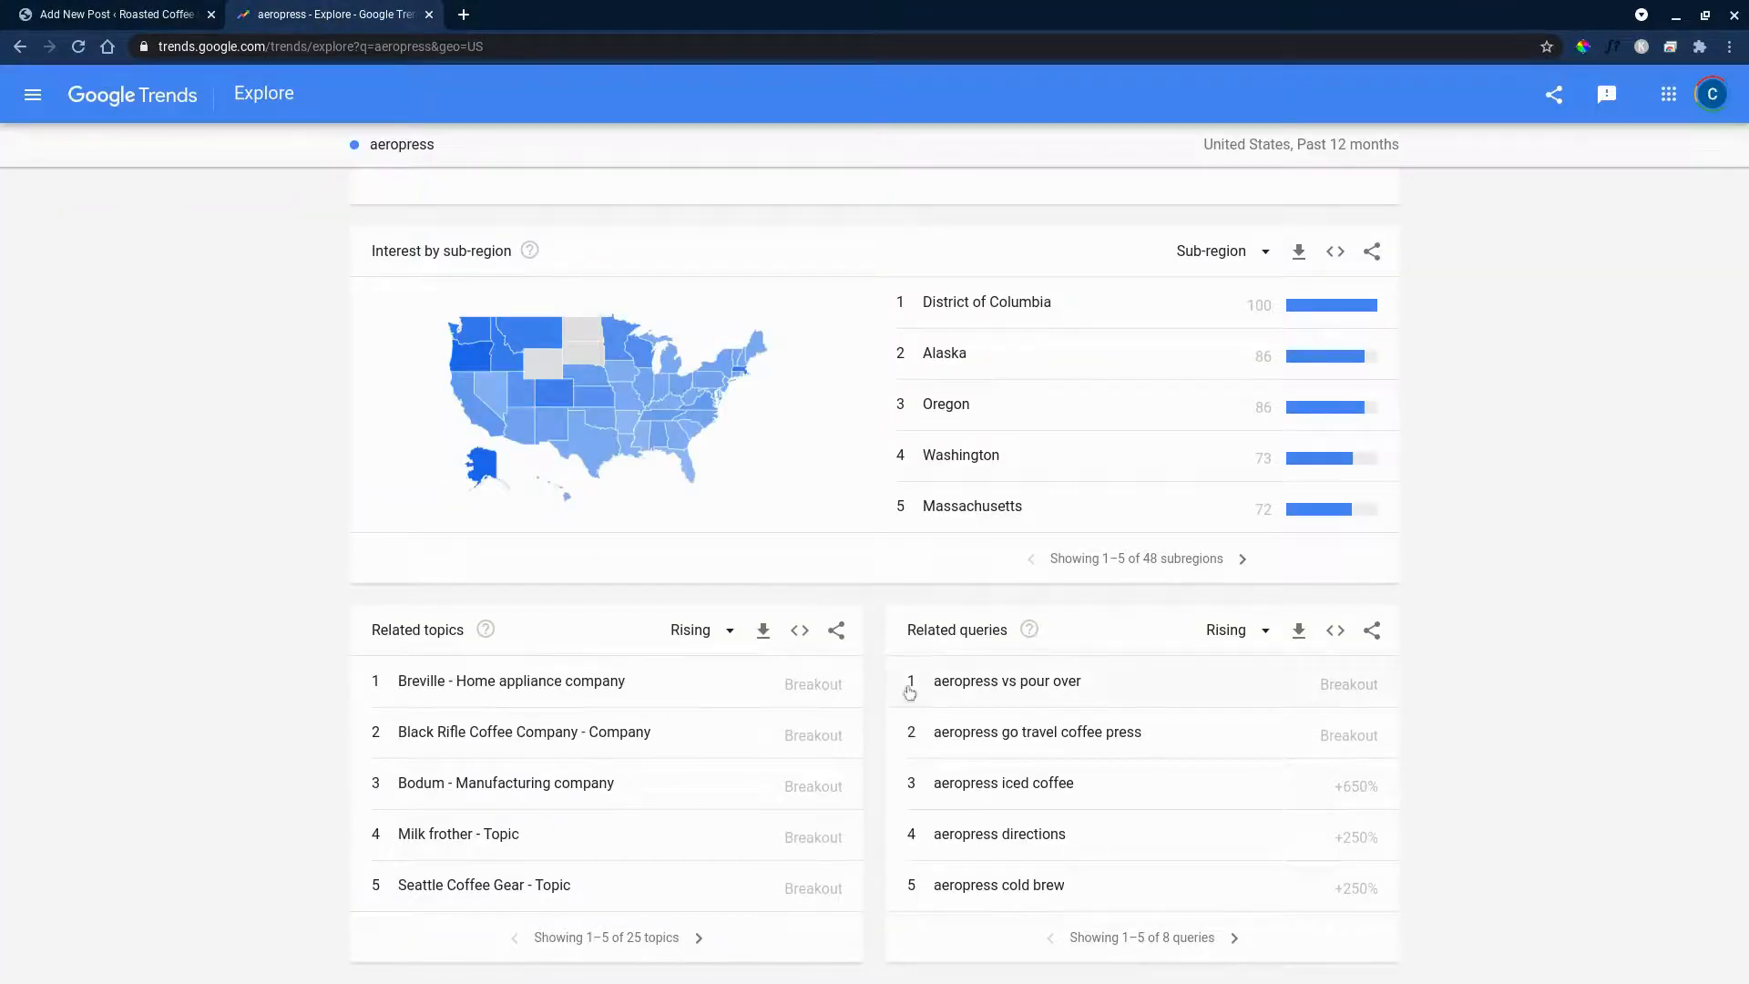
left_click(126, 14)
type("Aeropress vs Pour Over")
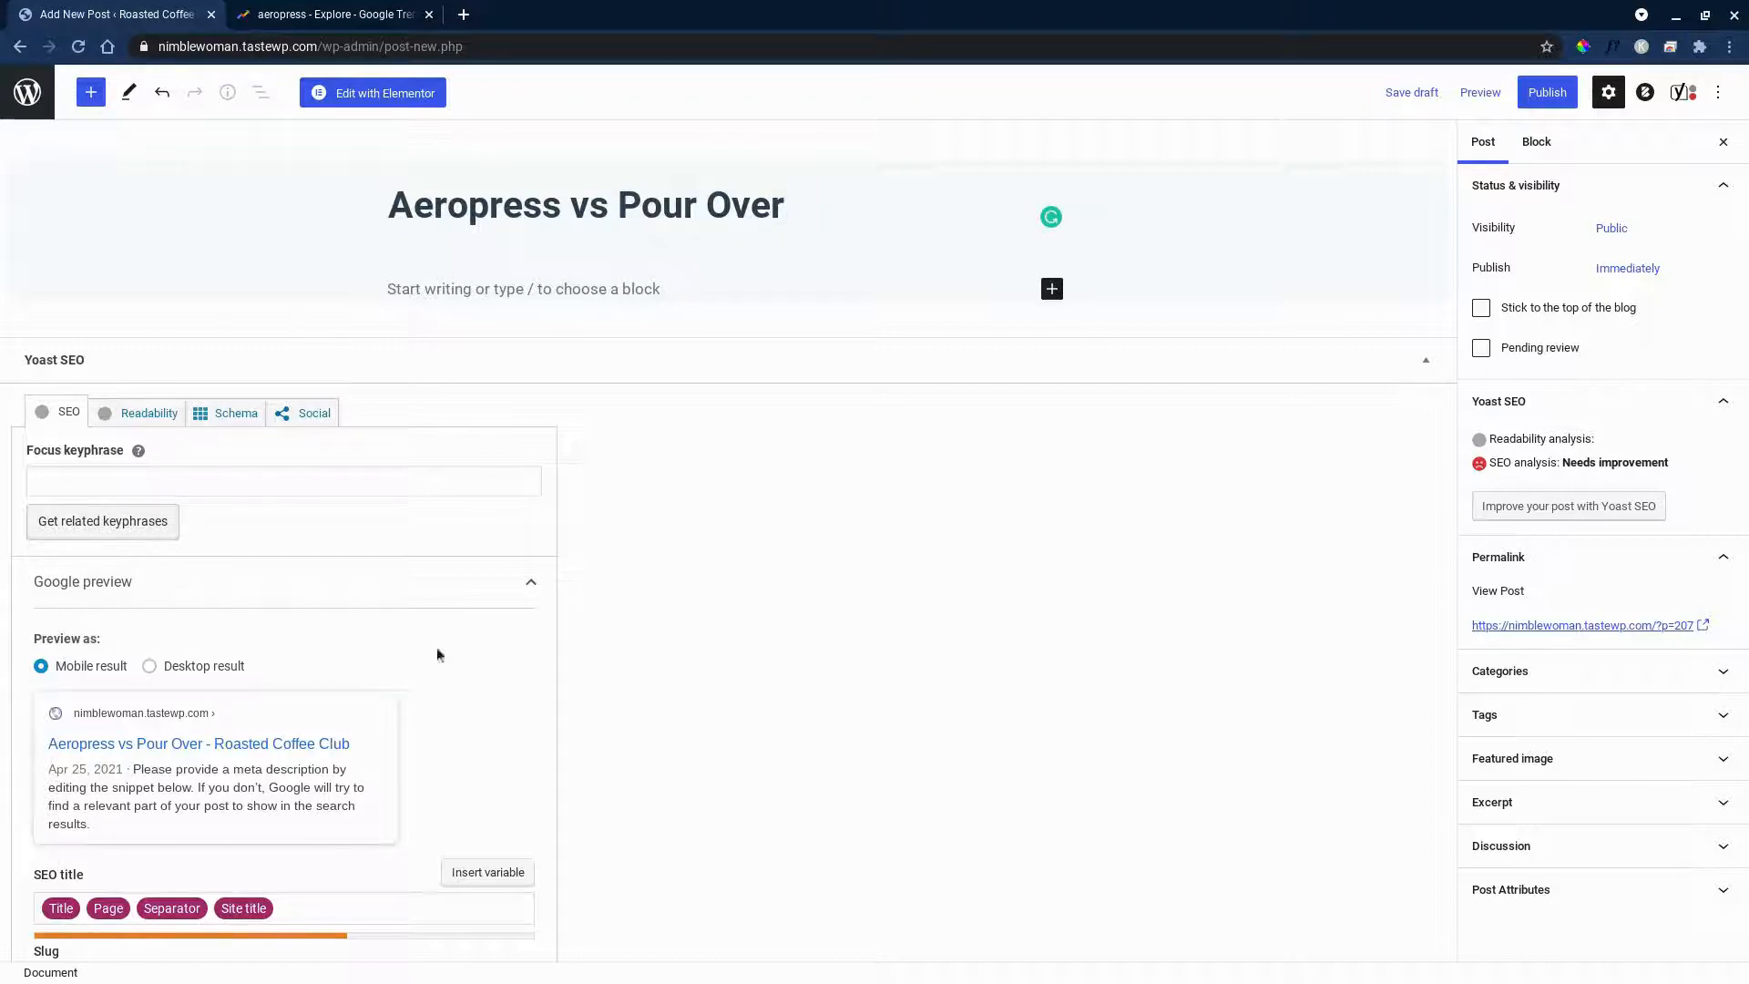
- Set the Yoast SEO focus keyphrase to the post title, "Aeropress vs Pour Over"
scroll(696, 512, "down", 2)
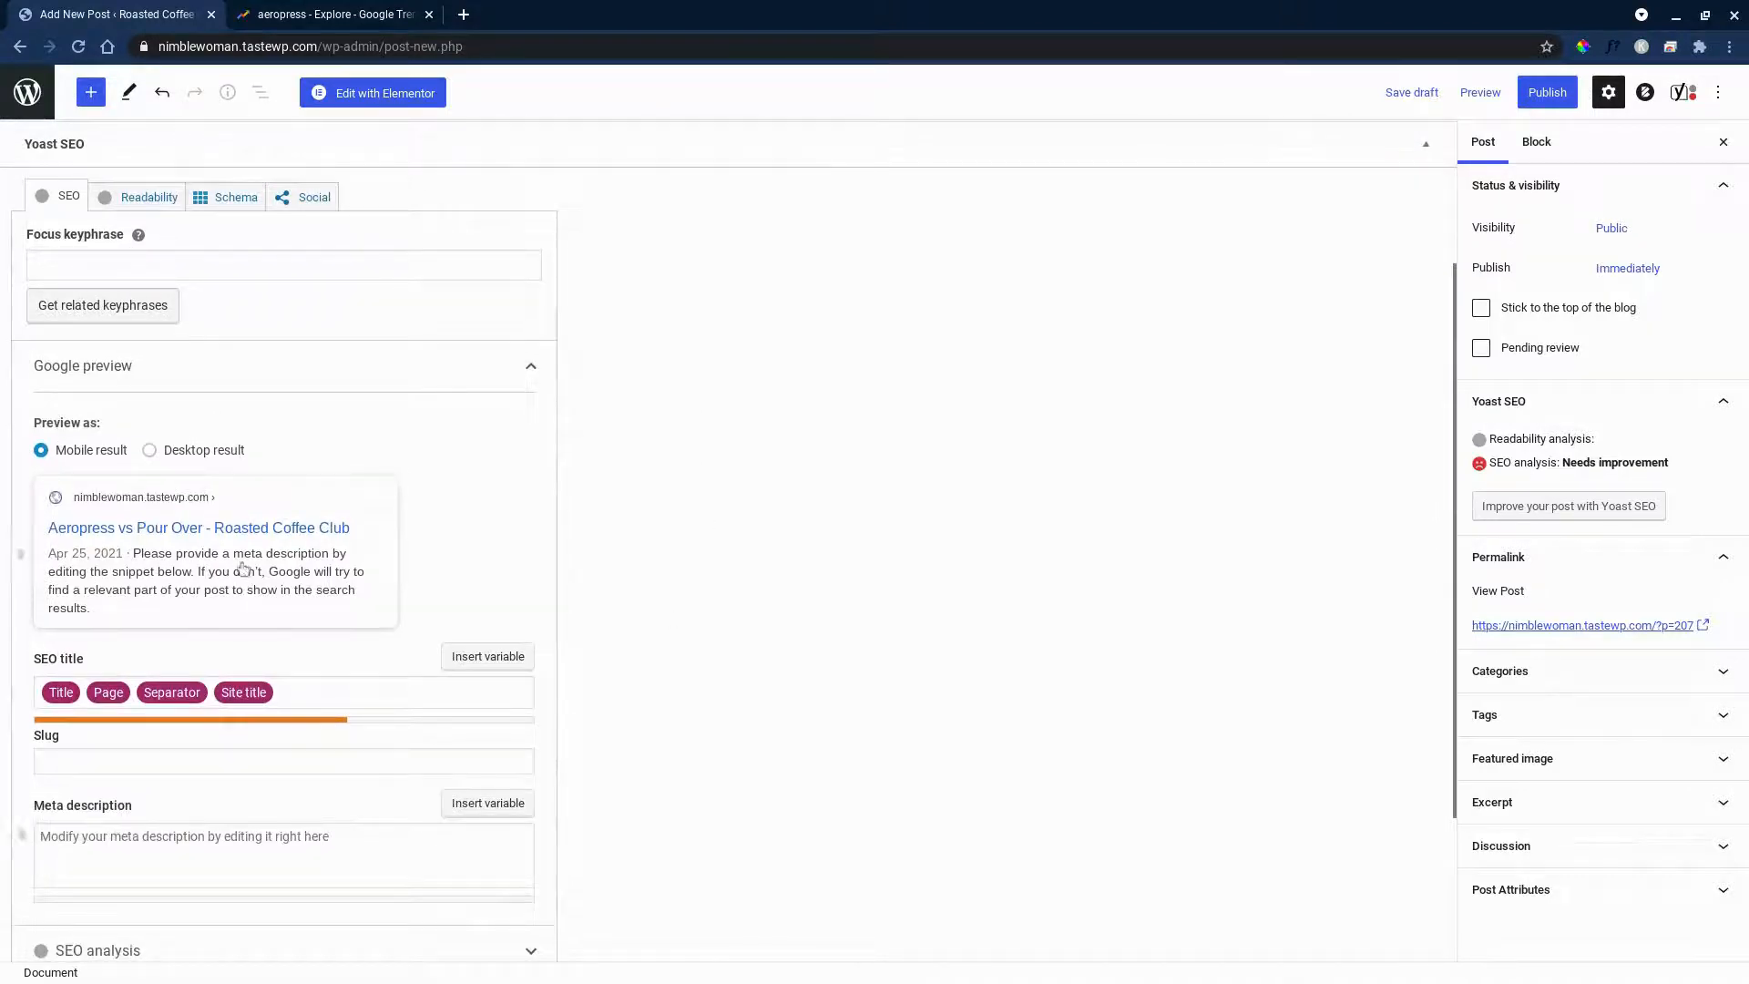
scroll(602, 441, "up", 2)
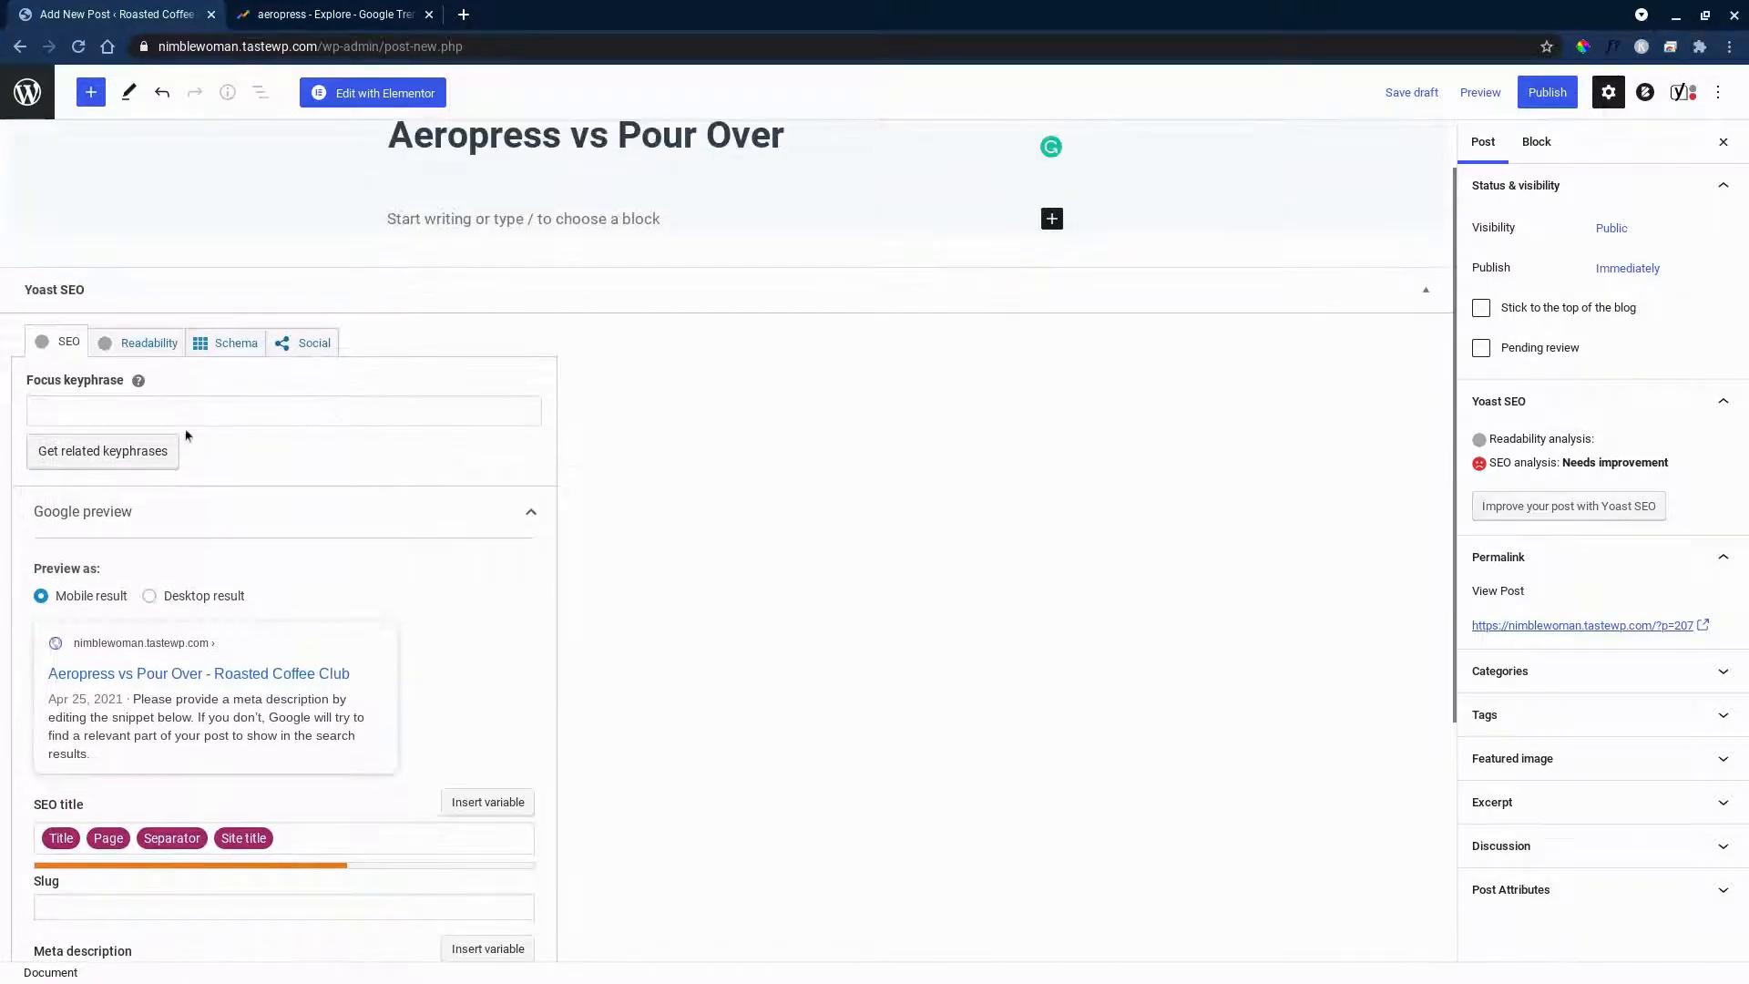
left_click(223, 411)
left_click_drag(398, 155, 781, 182)
key("ctrl+c")
left_click(434, 408)
key("ctrl+v")
left_click(670, 469)
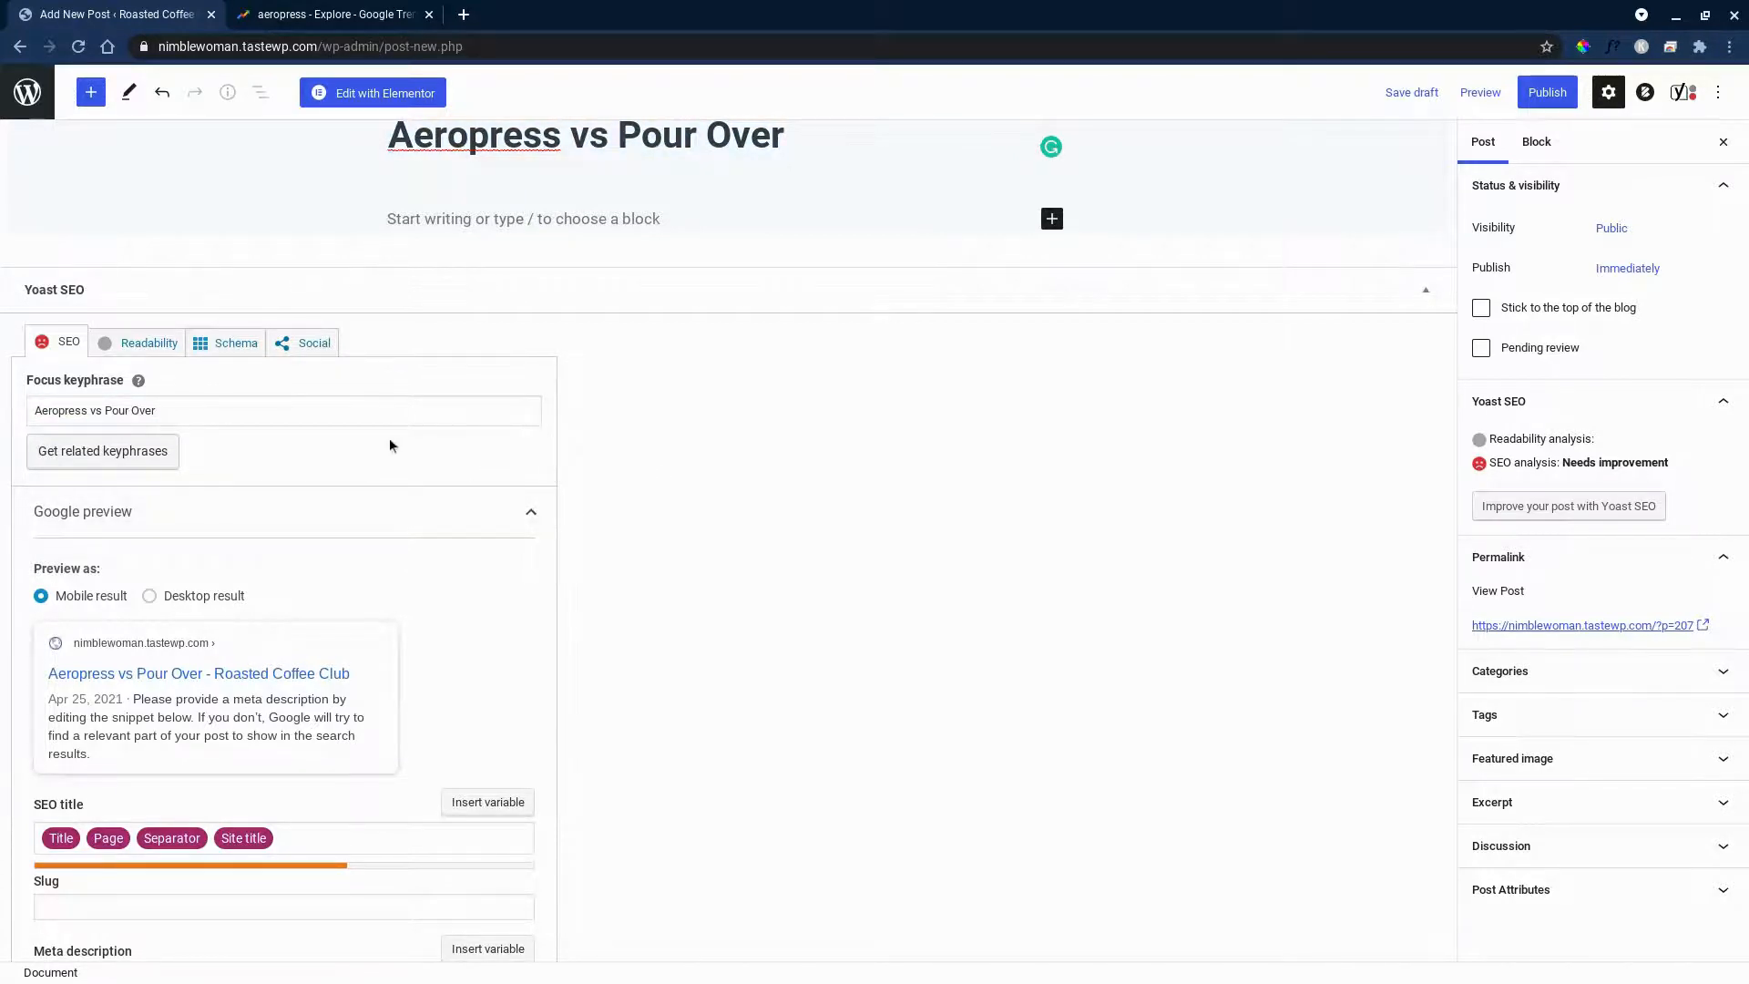
- Collapse the Google preview and expand the Yoast SEO analysis to review its problems, improvements and good results
scroll(390, 445, "down", 1)
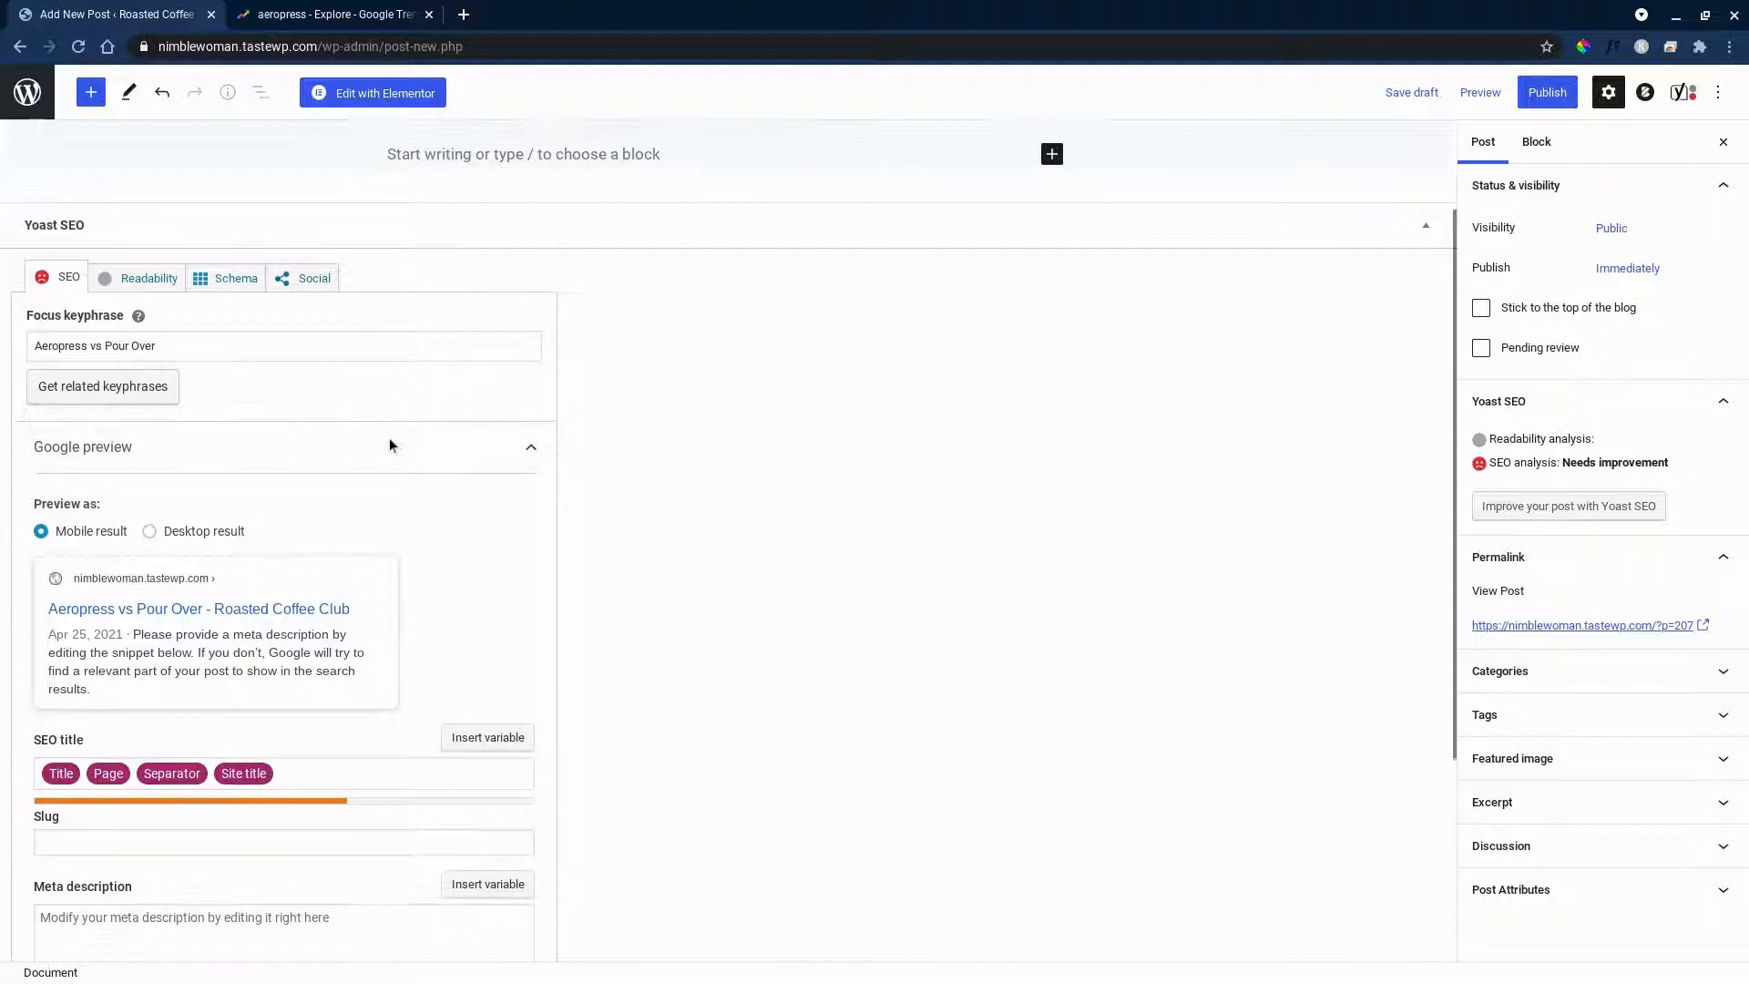
left_click(461, 452)
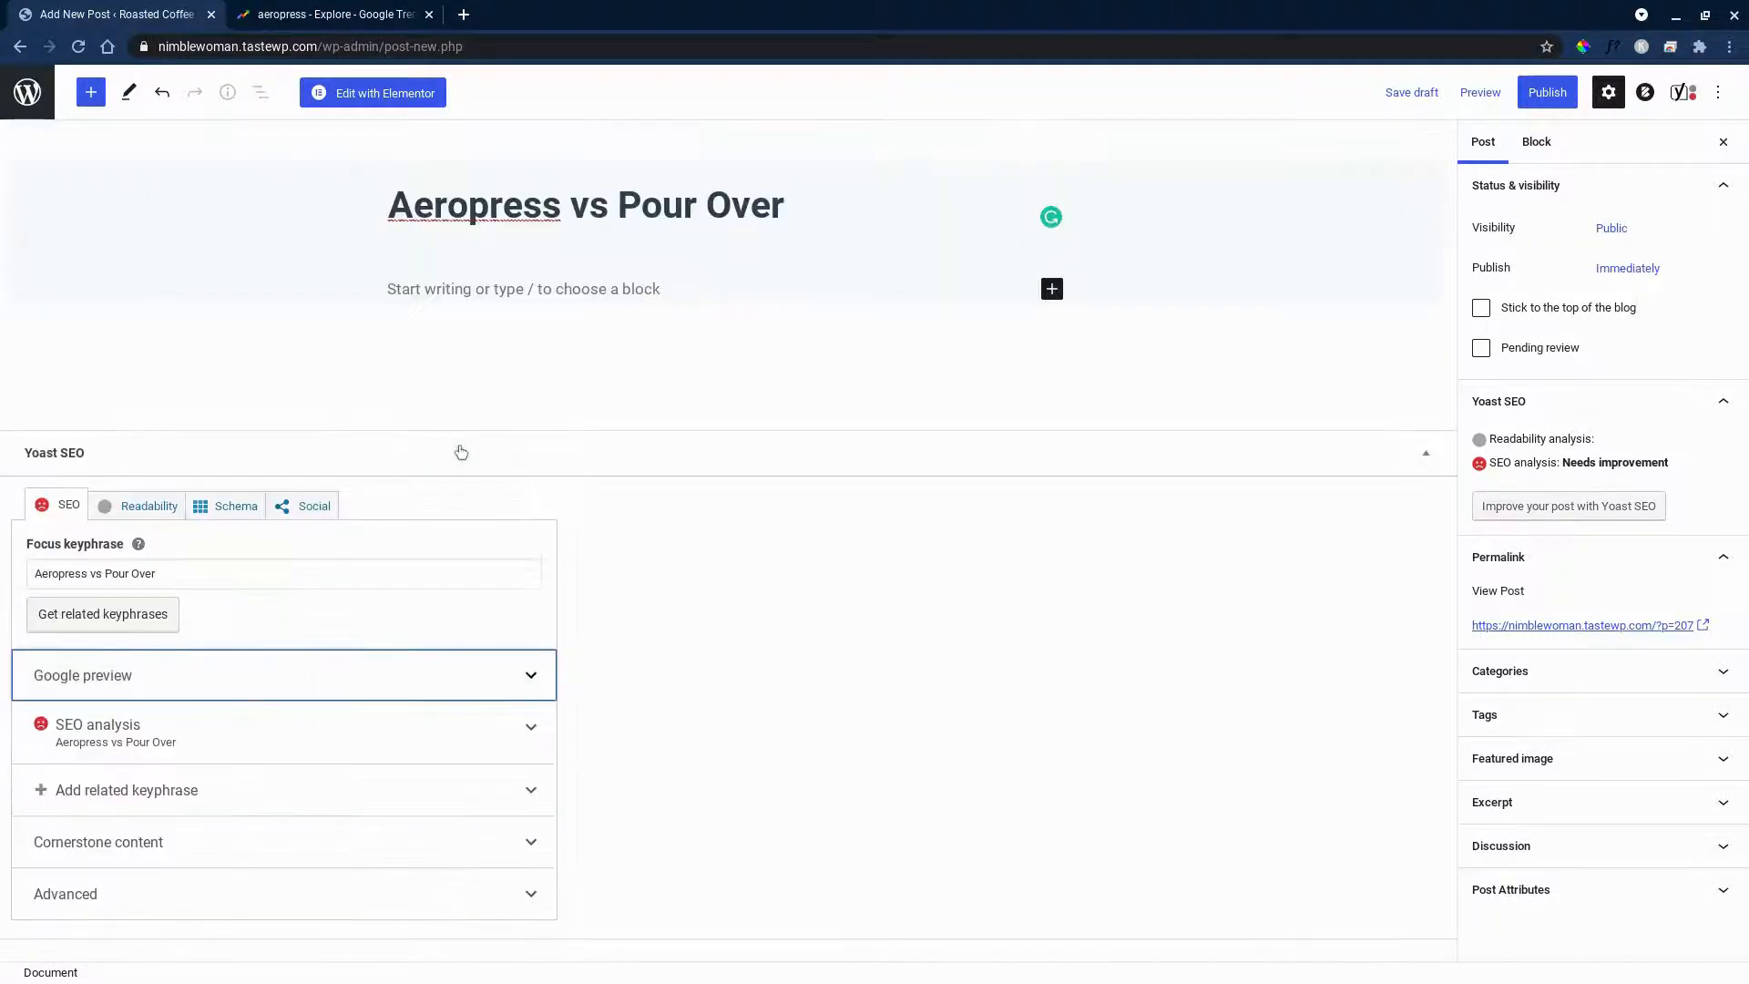
left_click(364, 743)
scroll(310, 665, "down", 4)
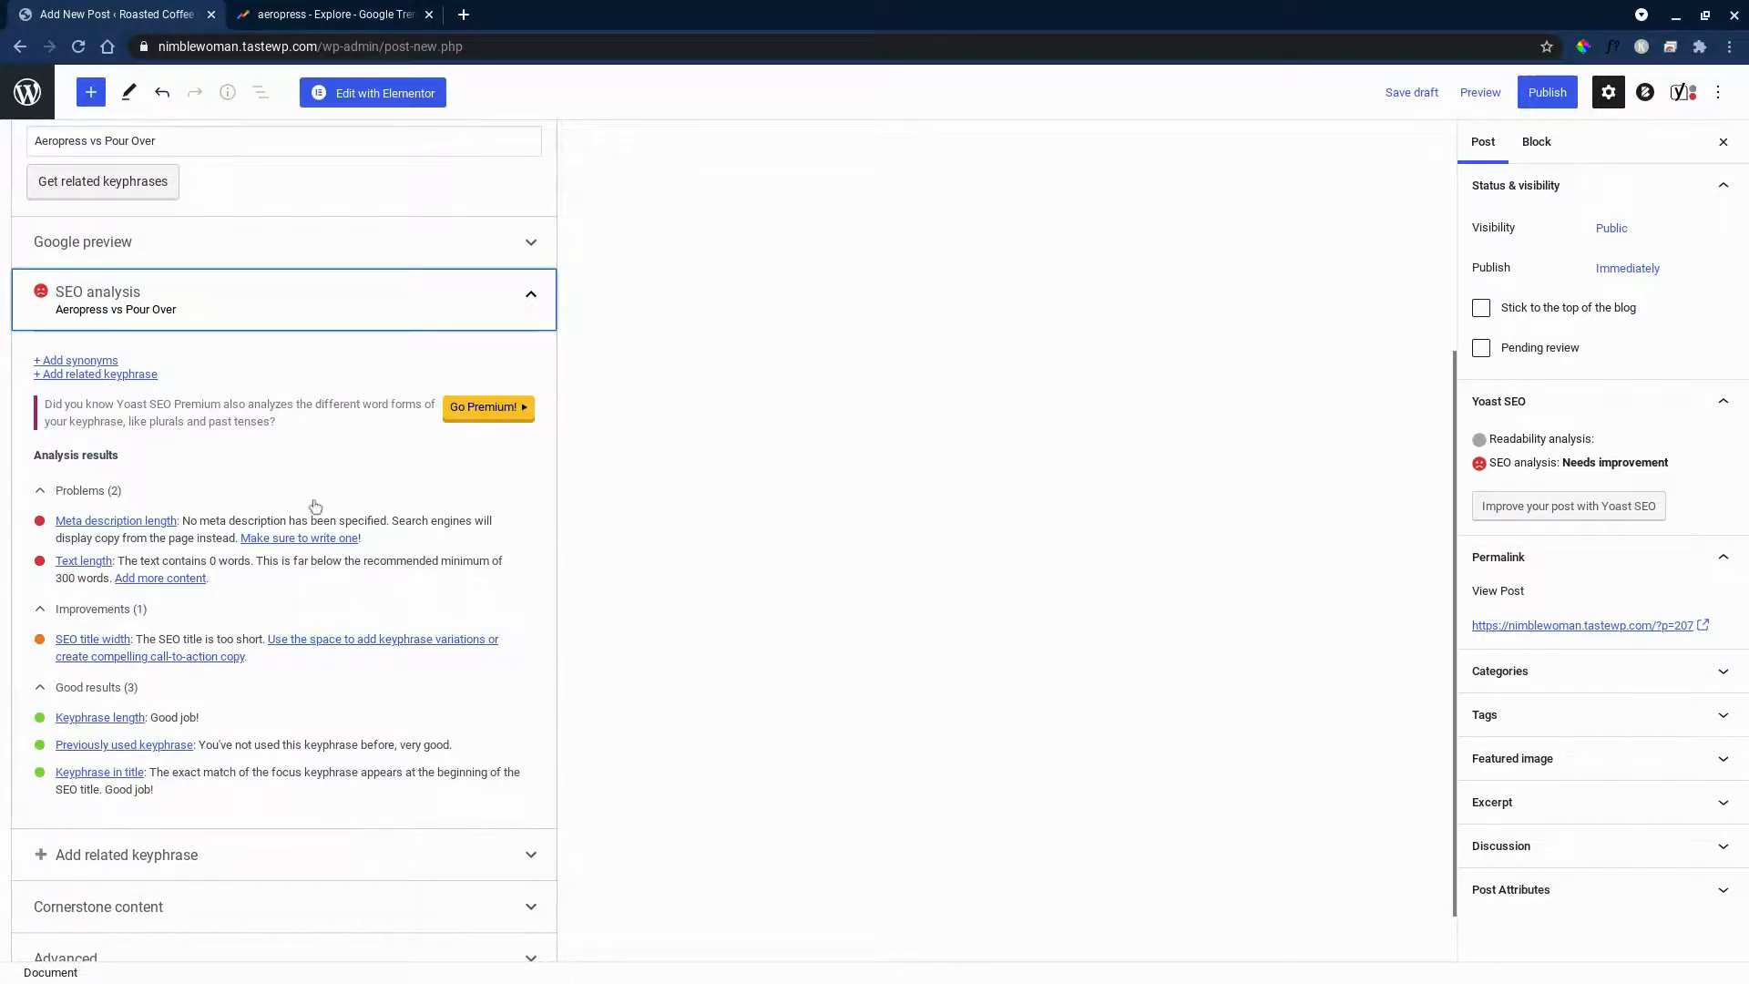
scroll(279, 518, "up", 4)
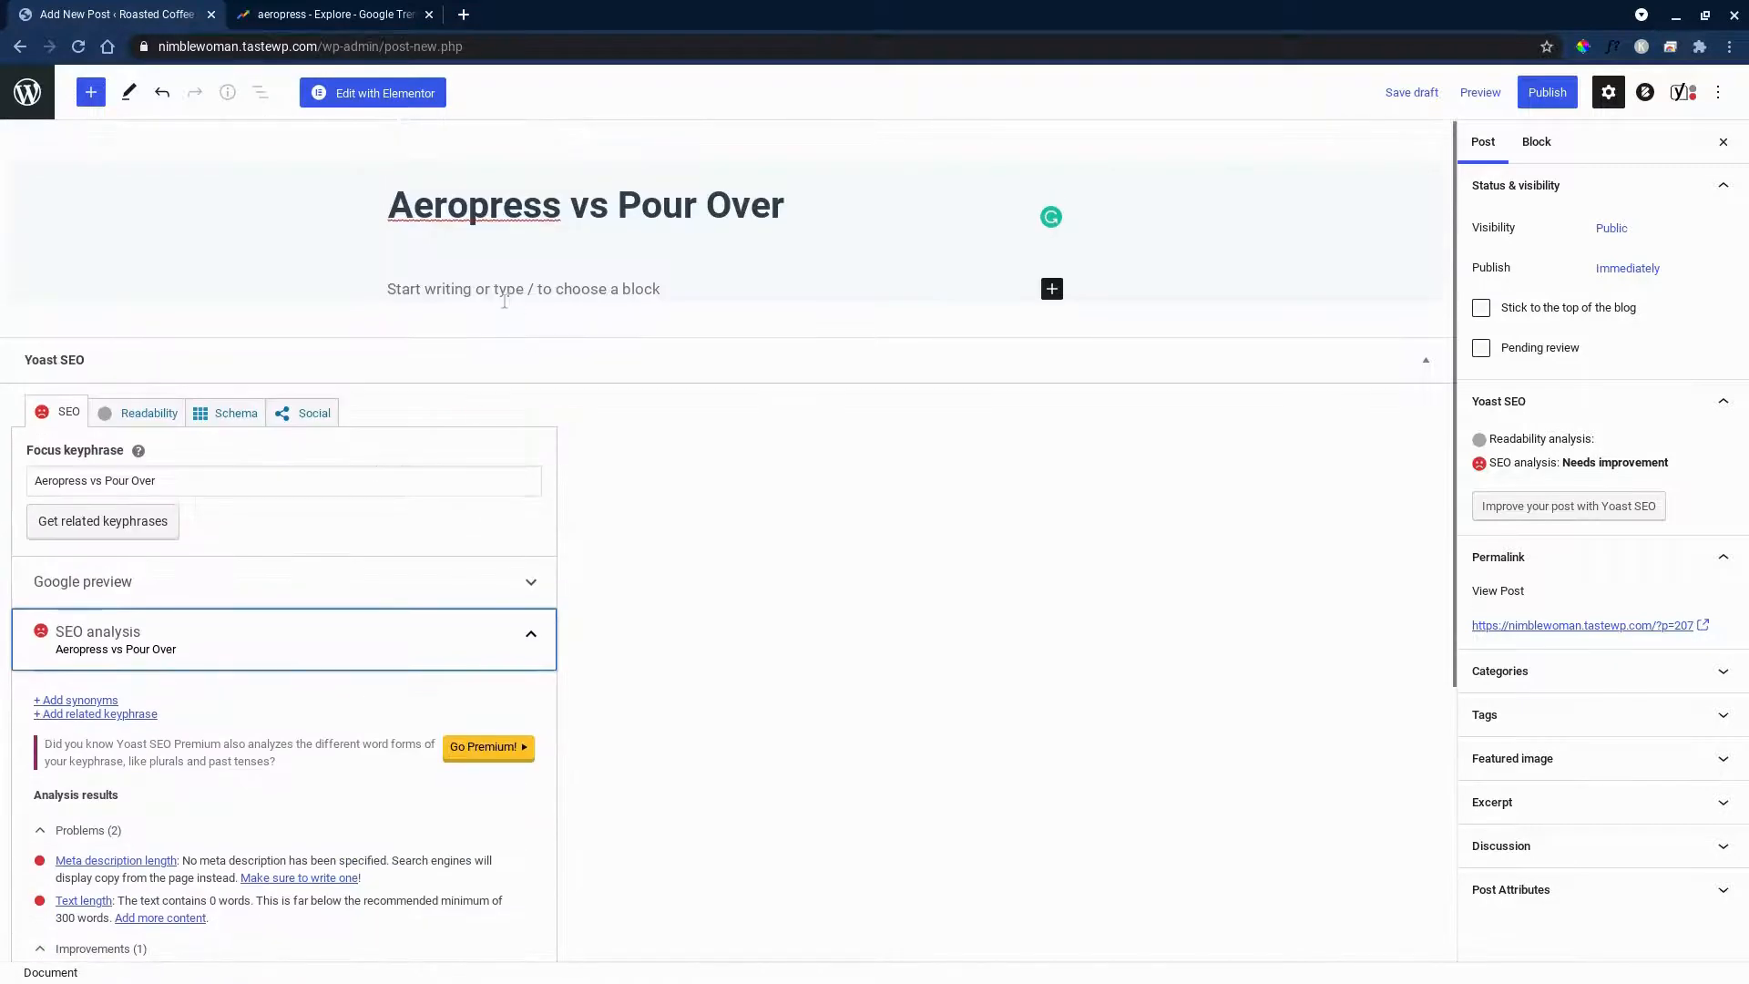
- Write the intro paragraph "This is our Aeropress vs Pour Over comparison review, stay tuned for more info."
left_click(510, 302)
type("This is our Aeropress vs Pour Over comparison review")
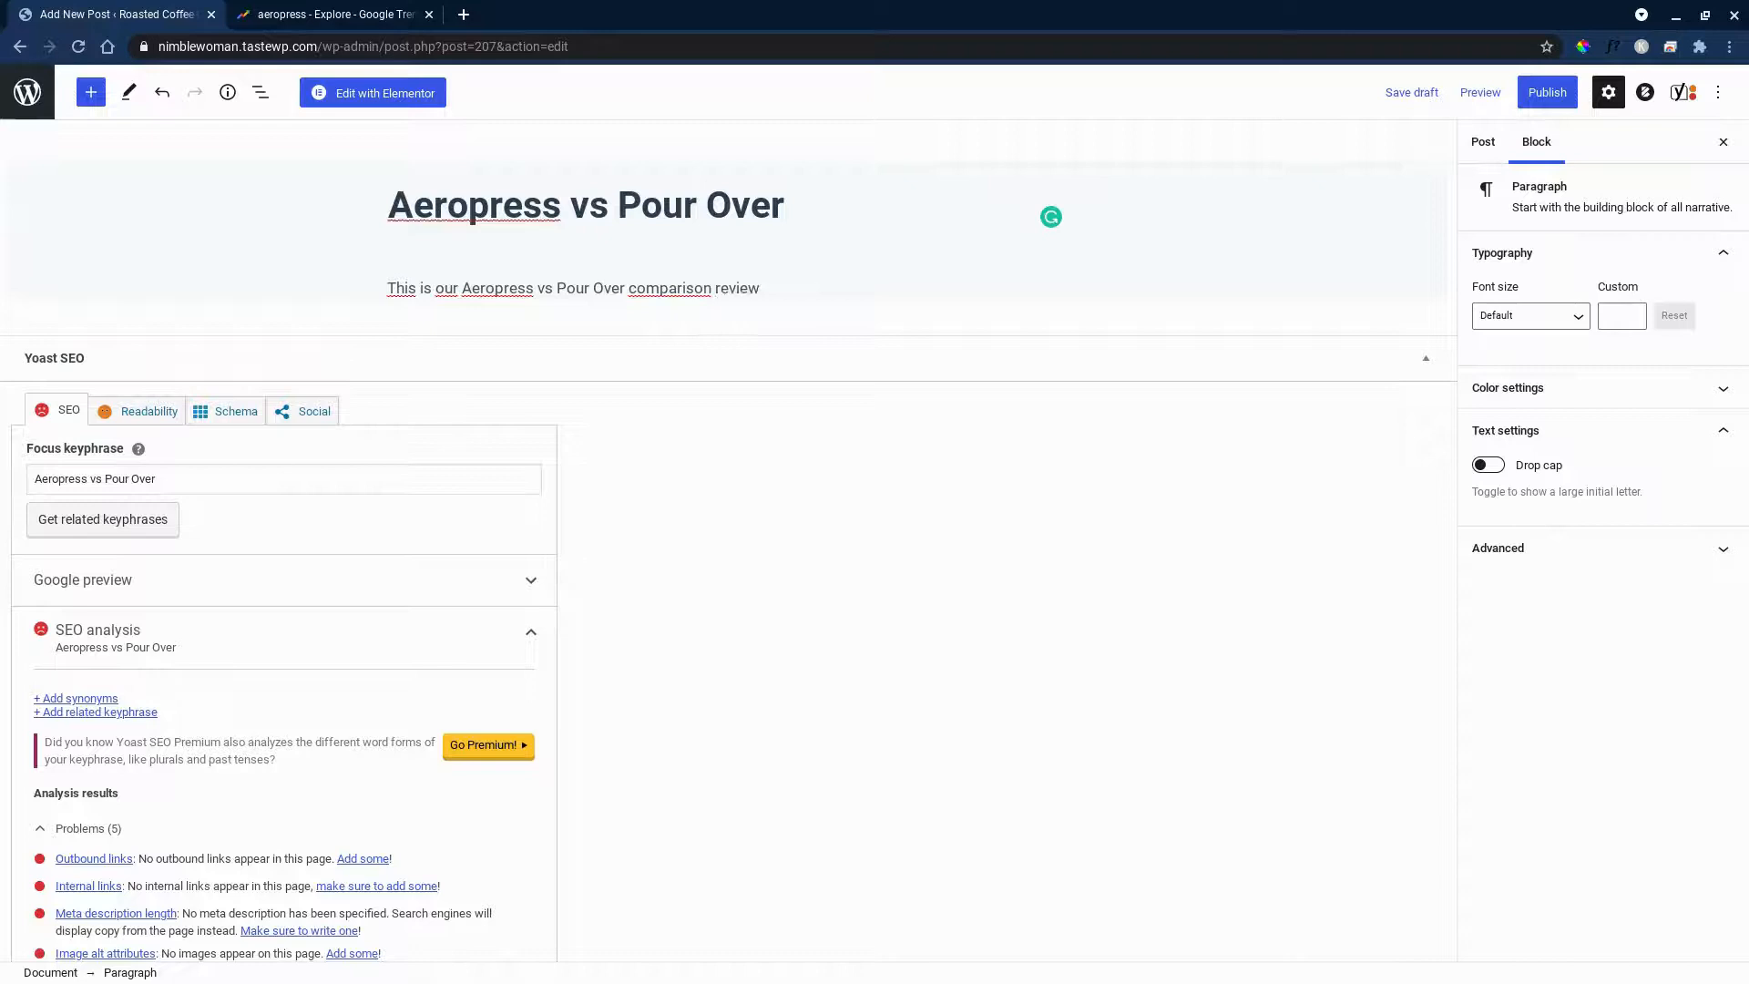
type(", stay tuned for more info.")
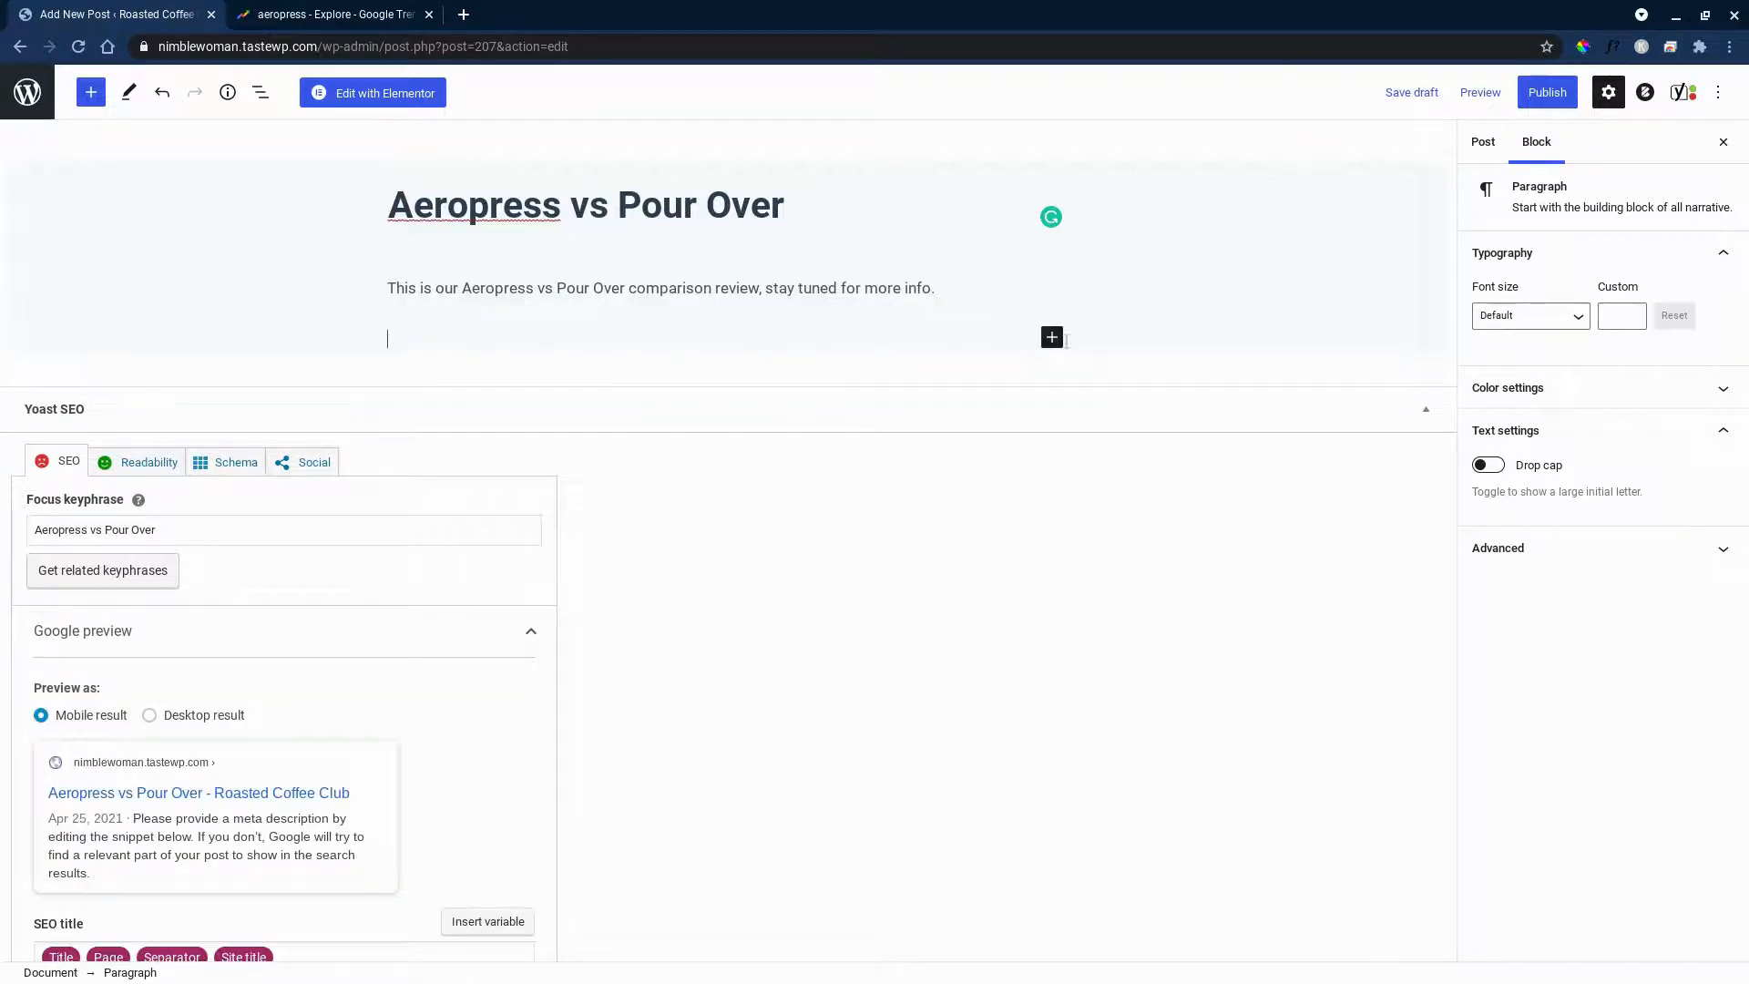
- Add an H2 heading "What is an Aeropress?" below the intro, followed by the paragraph "text Aeropress vs Pour Over"
left_click(1053, 337)
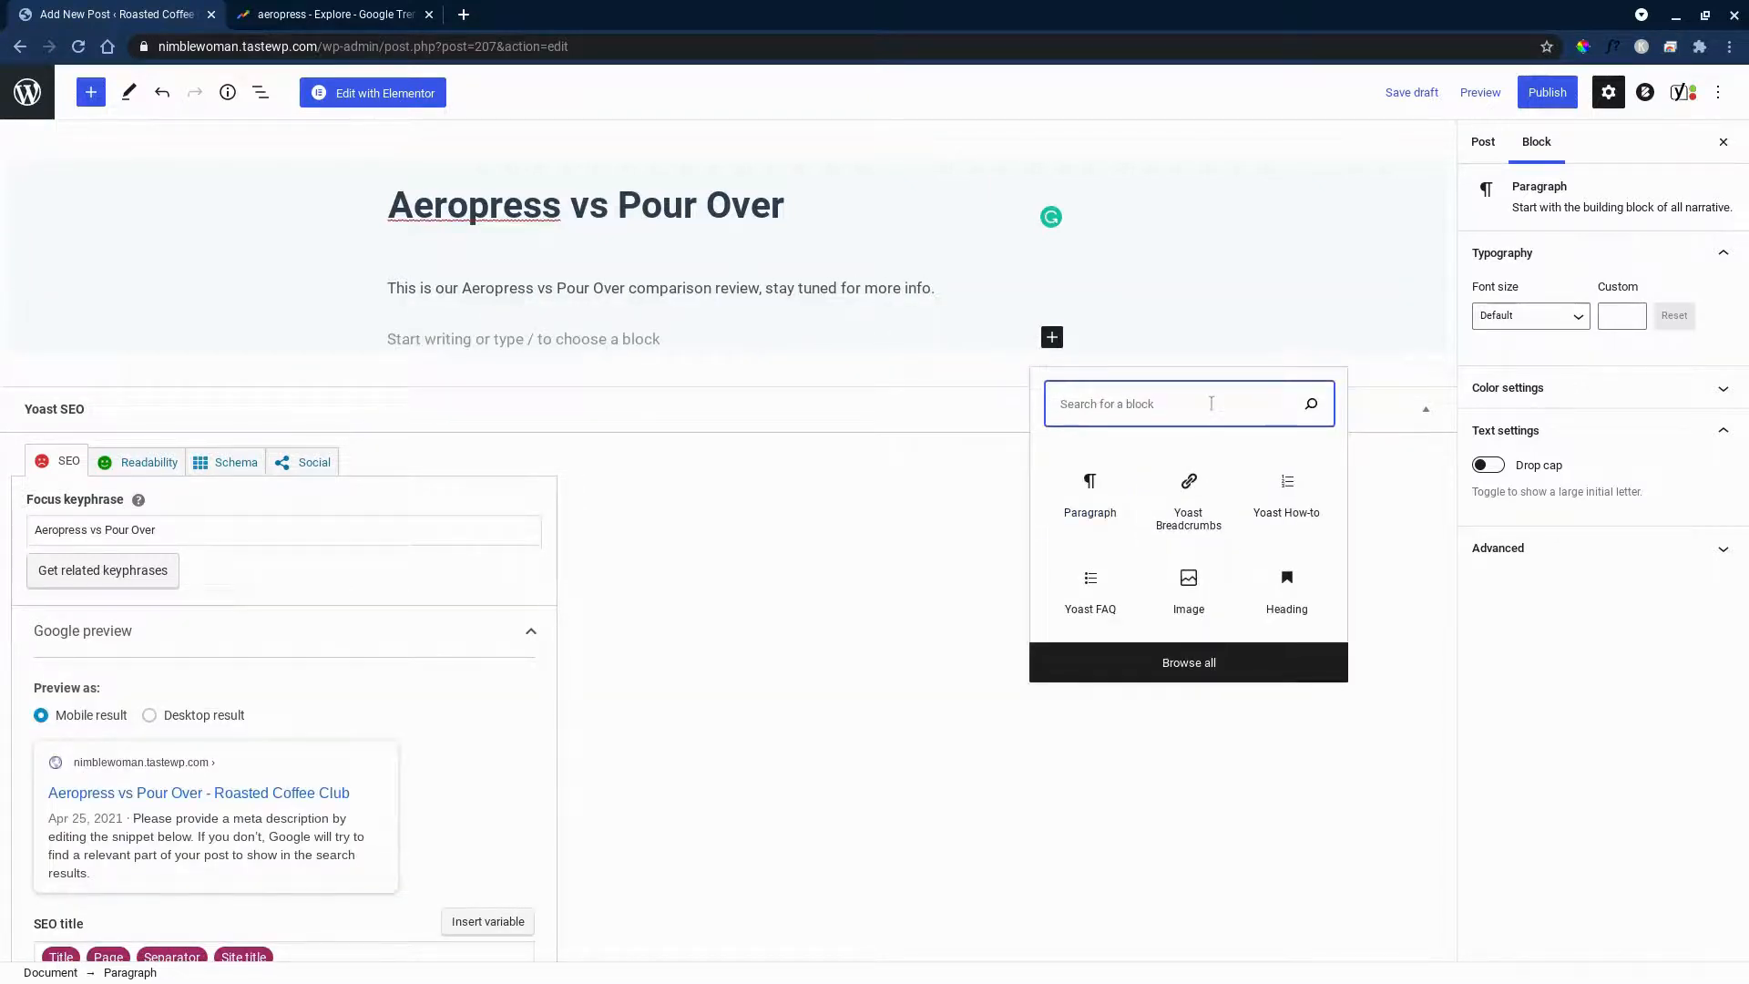
left_click(1287, 587)
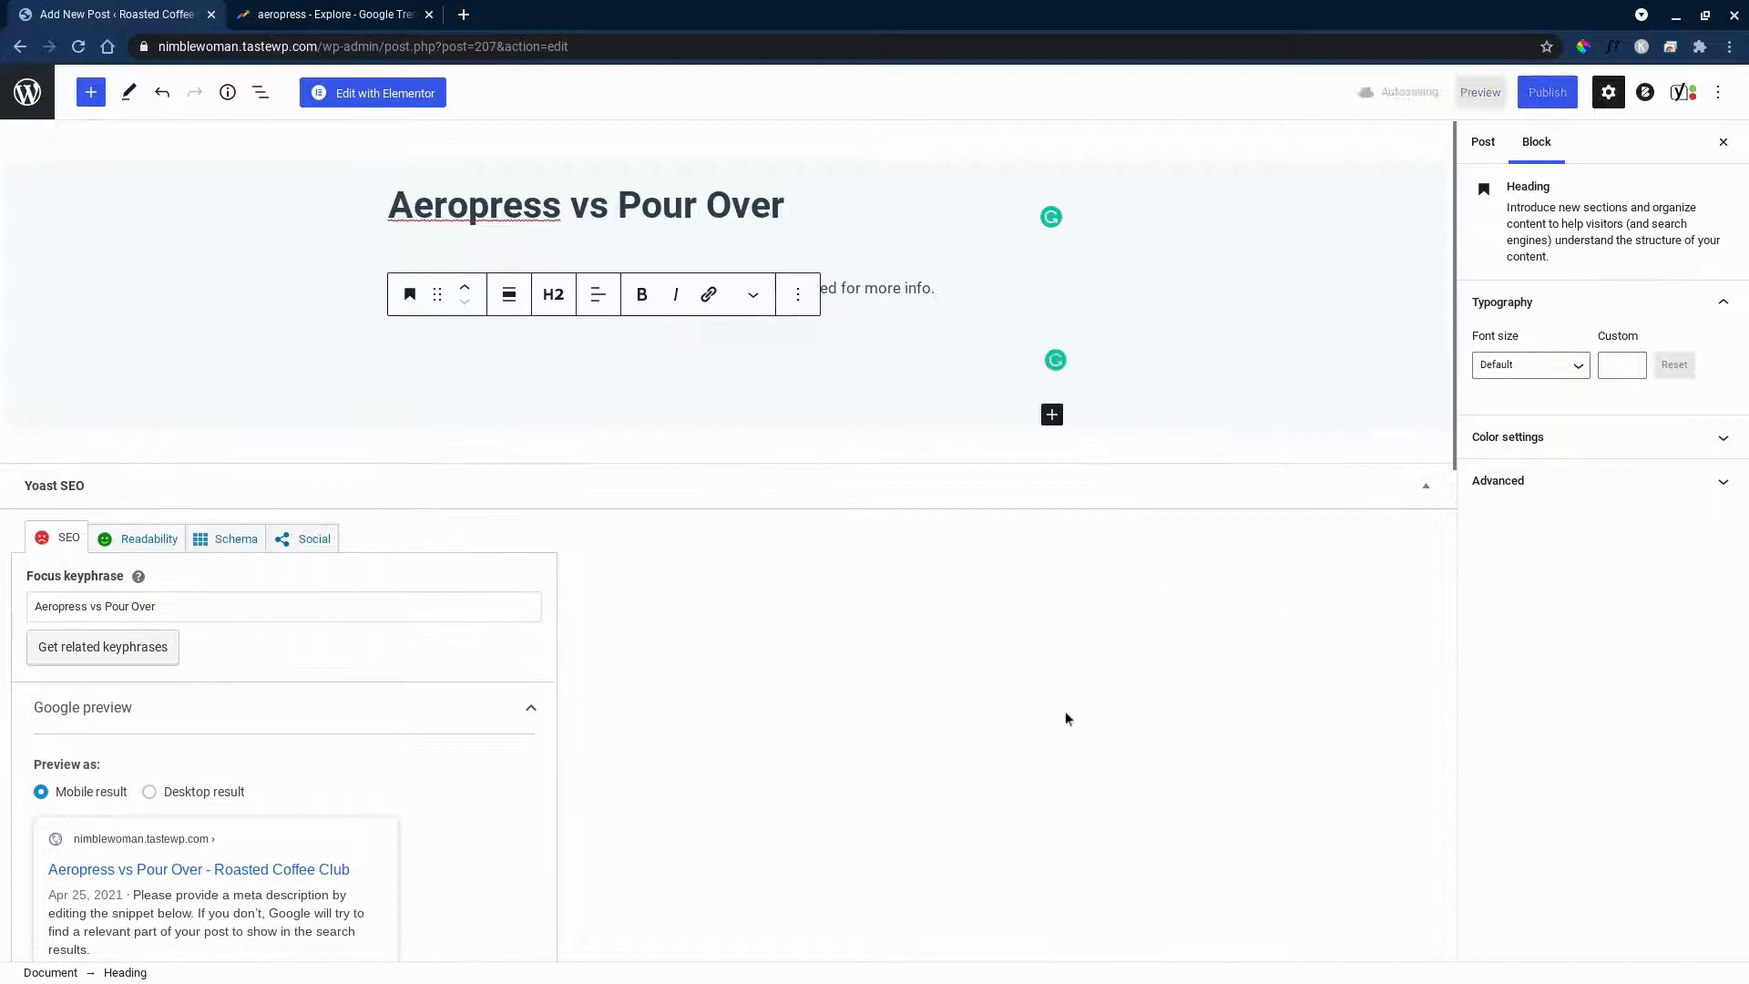
type("What is an Aerop")
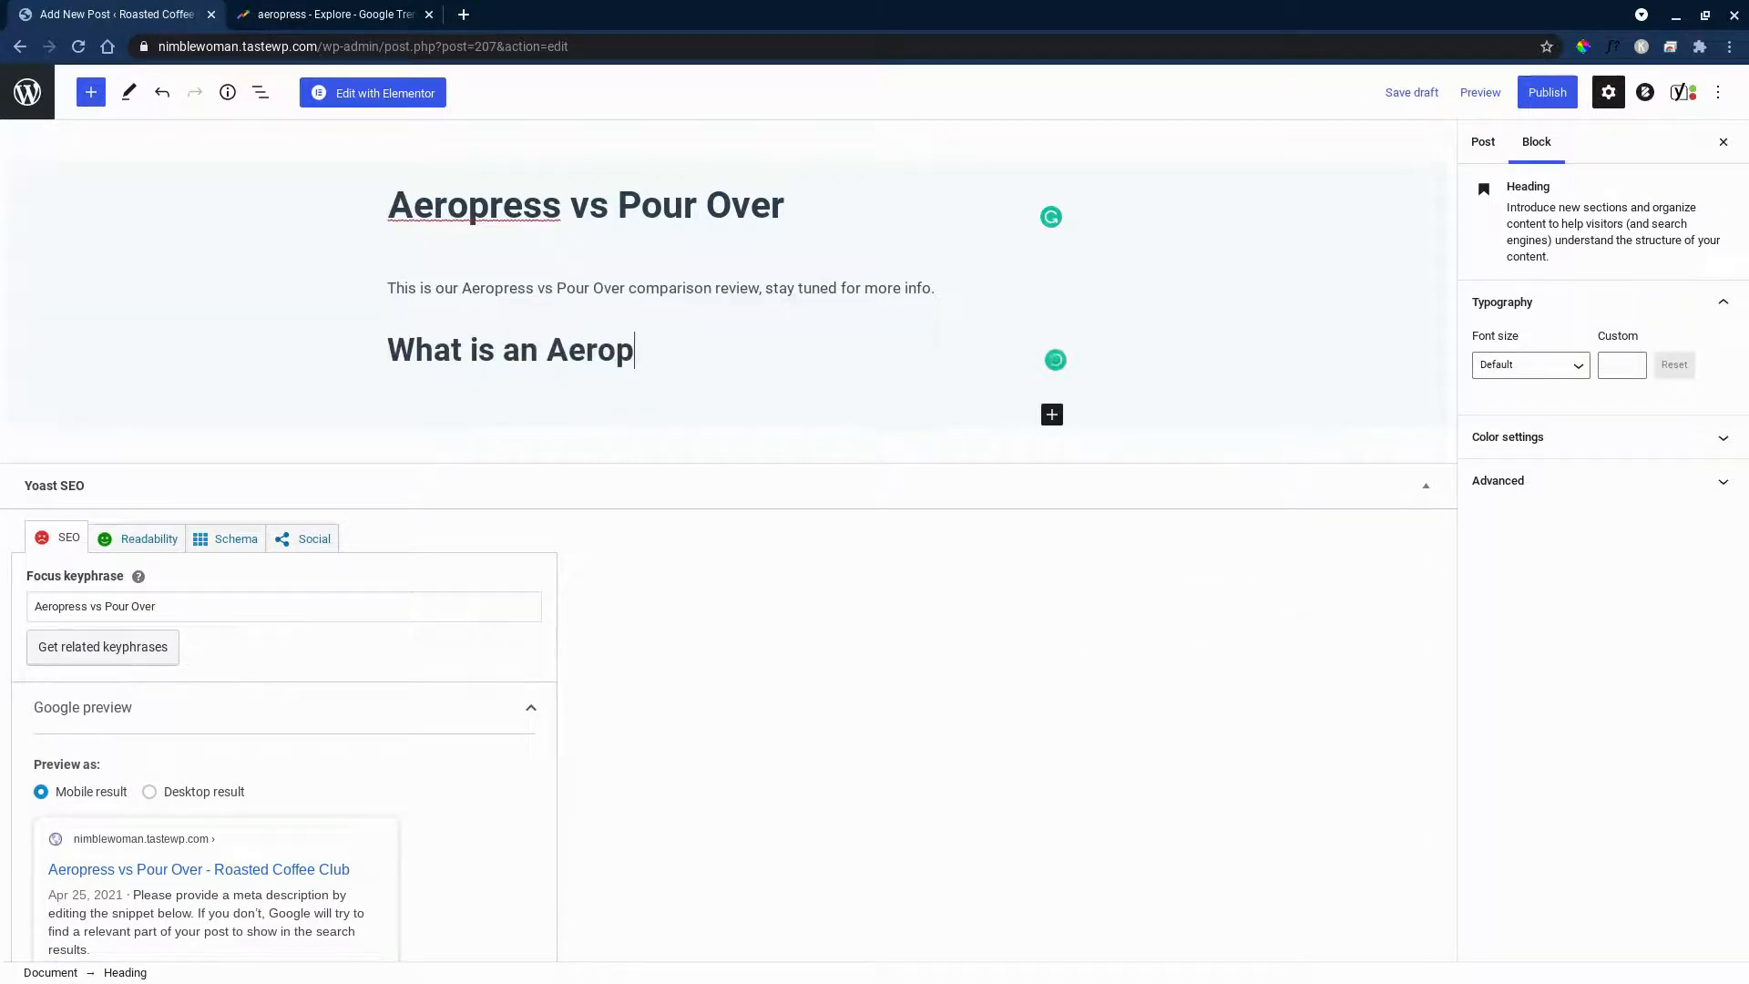
type("ress?")
key("Return")
type("text")
key("ctrl+v")
key("Return")
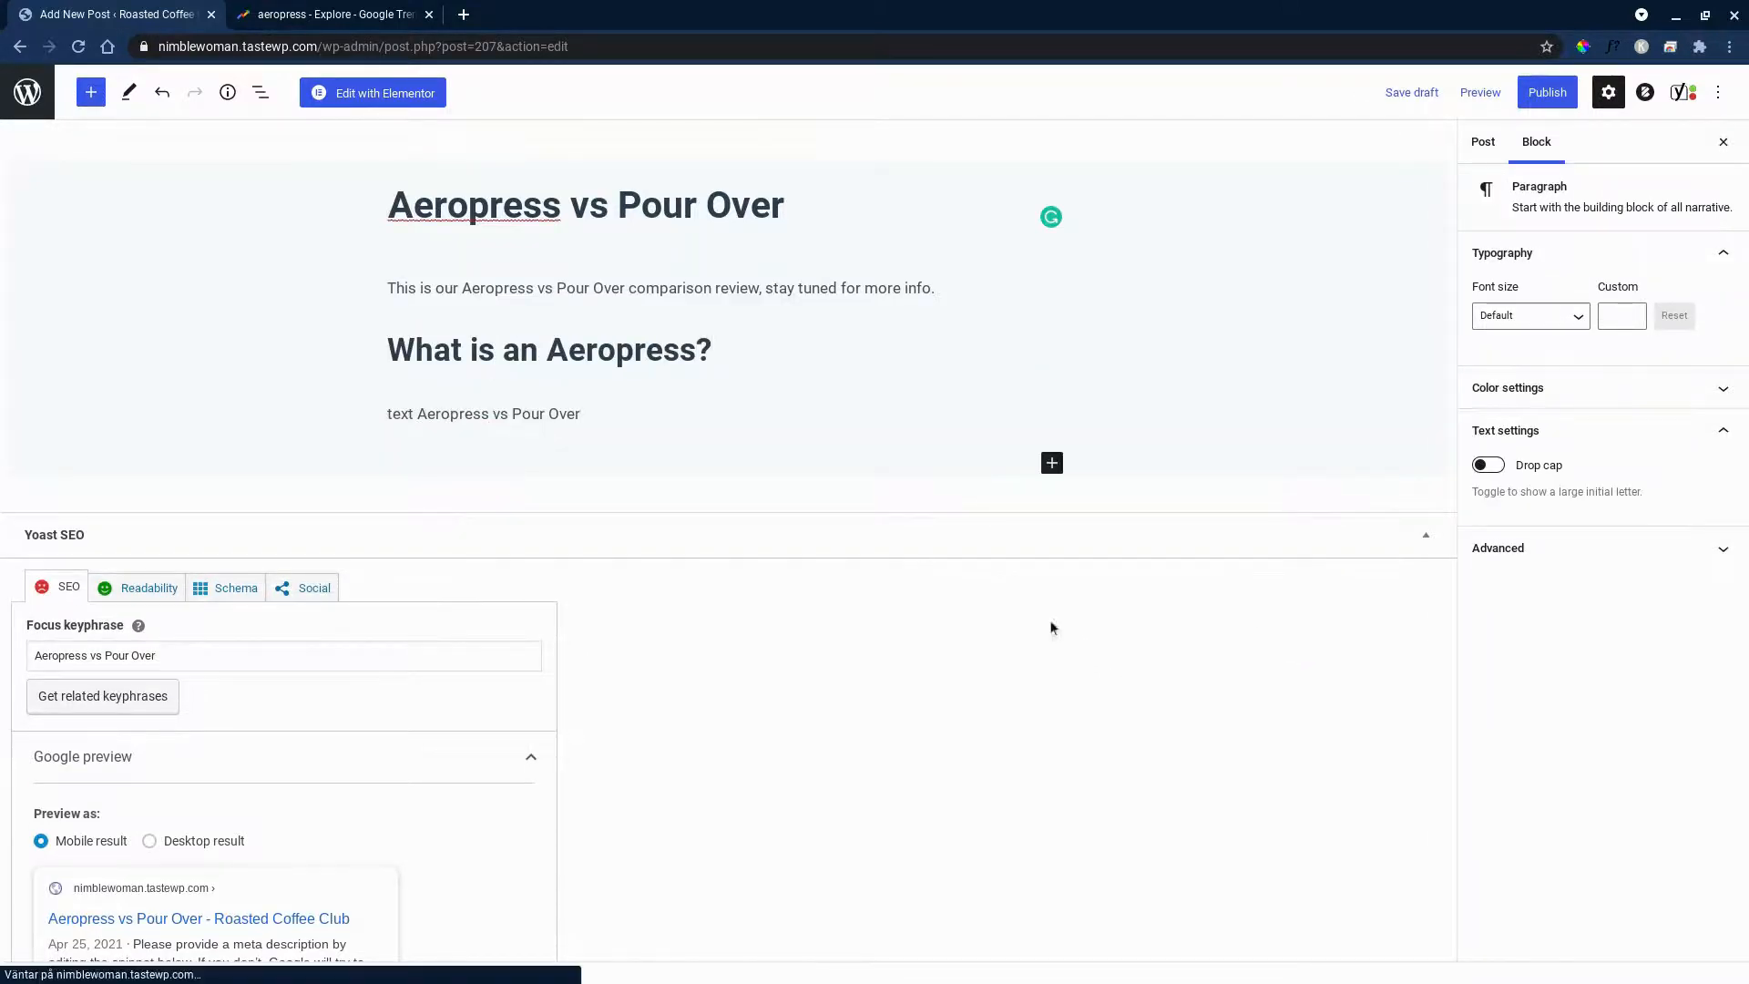
- Write the meta description "This is our honest Aeropress vs Pour Over comparison review where we help you make a buying descision on which one fits your taste!"
scroll(796, 804, "down", 10)
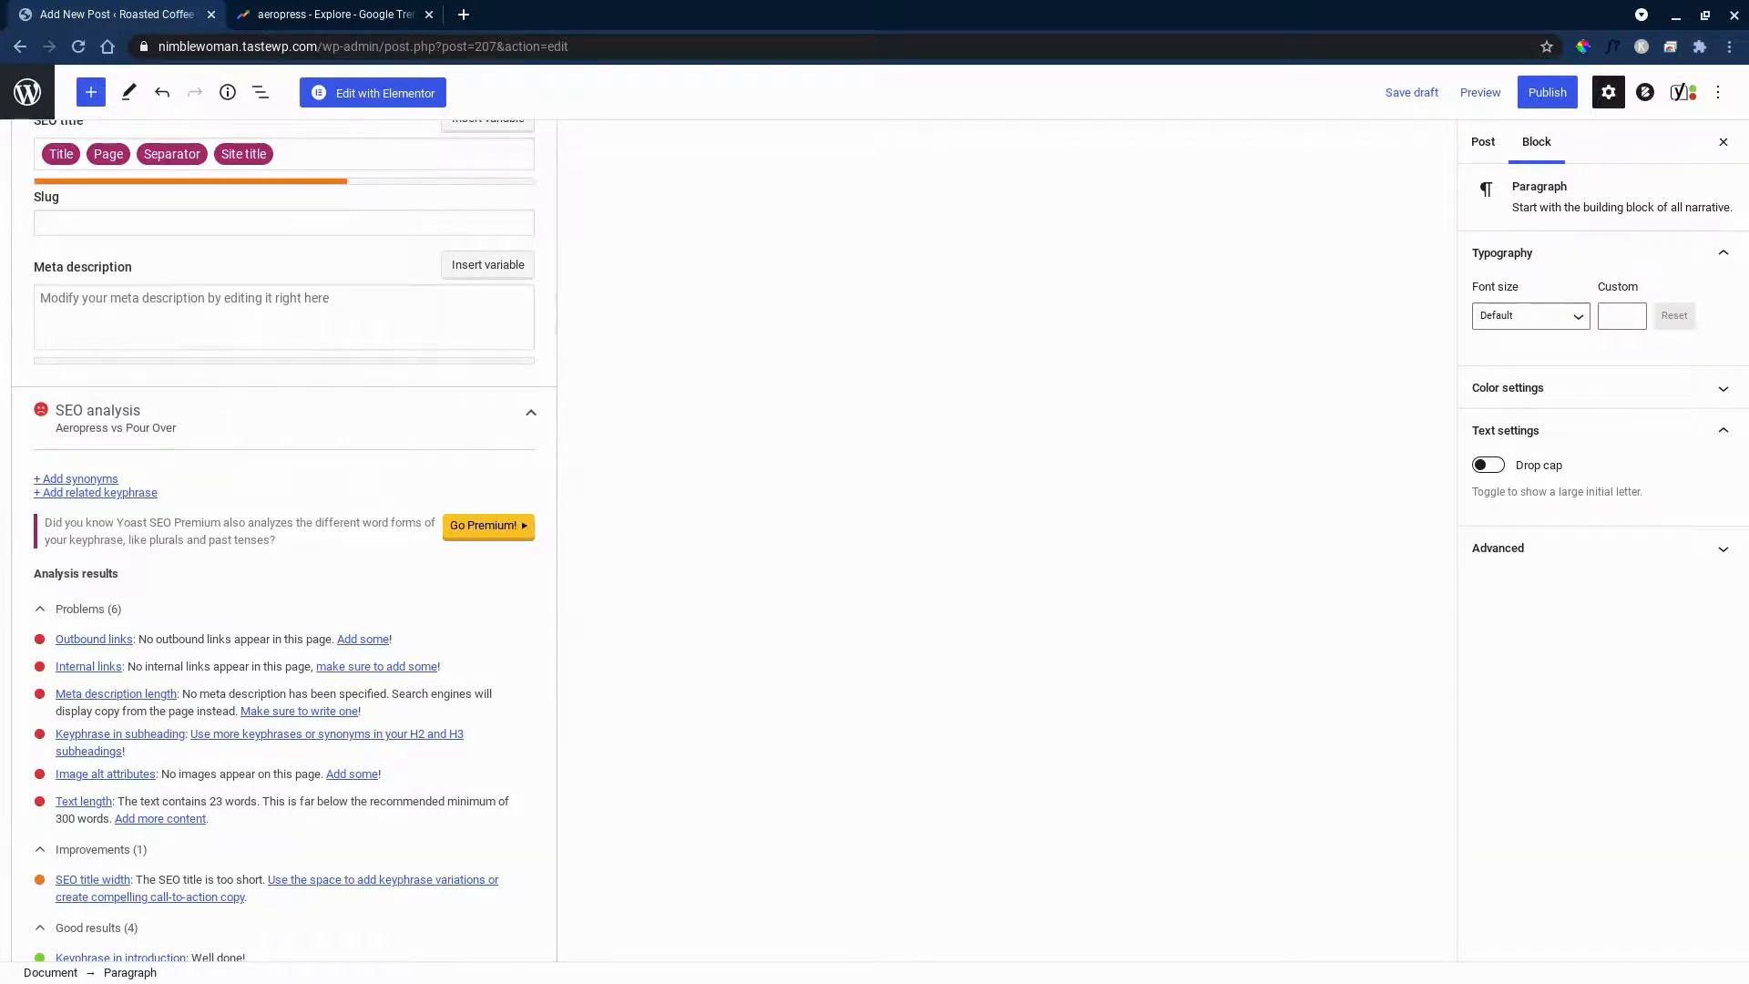
scroll(164, 647, "up", 3)
left_click(171, 569)
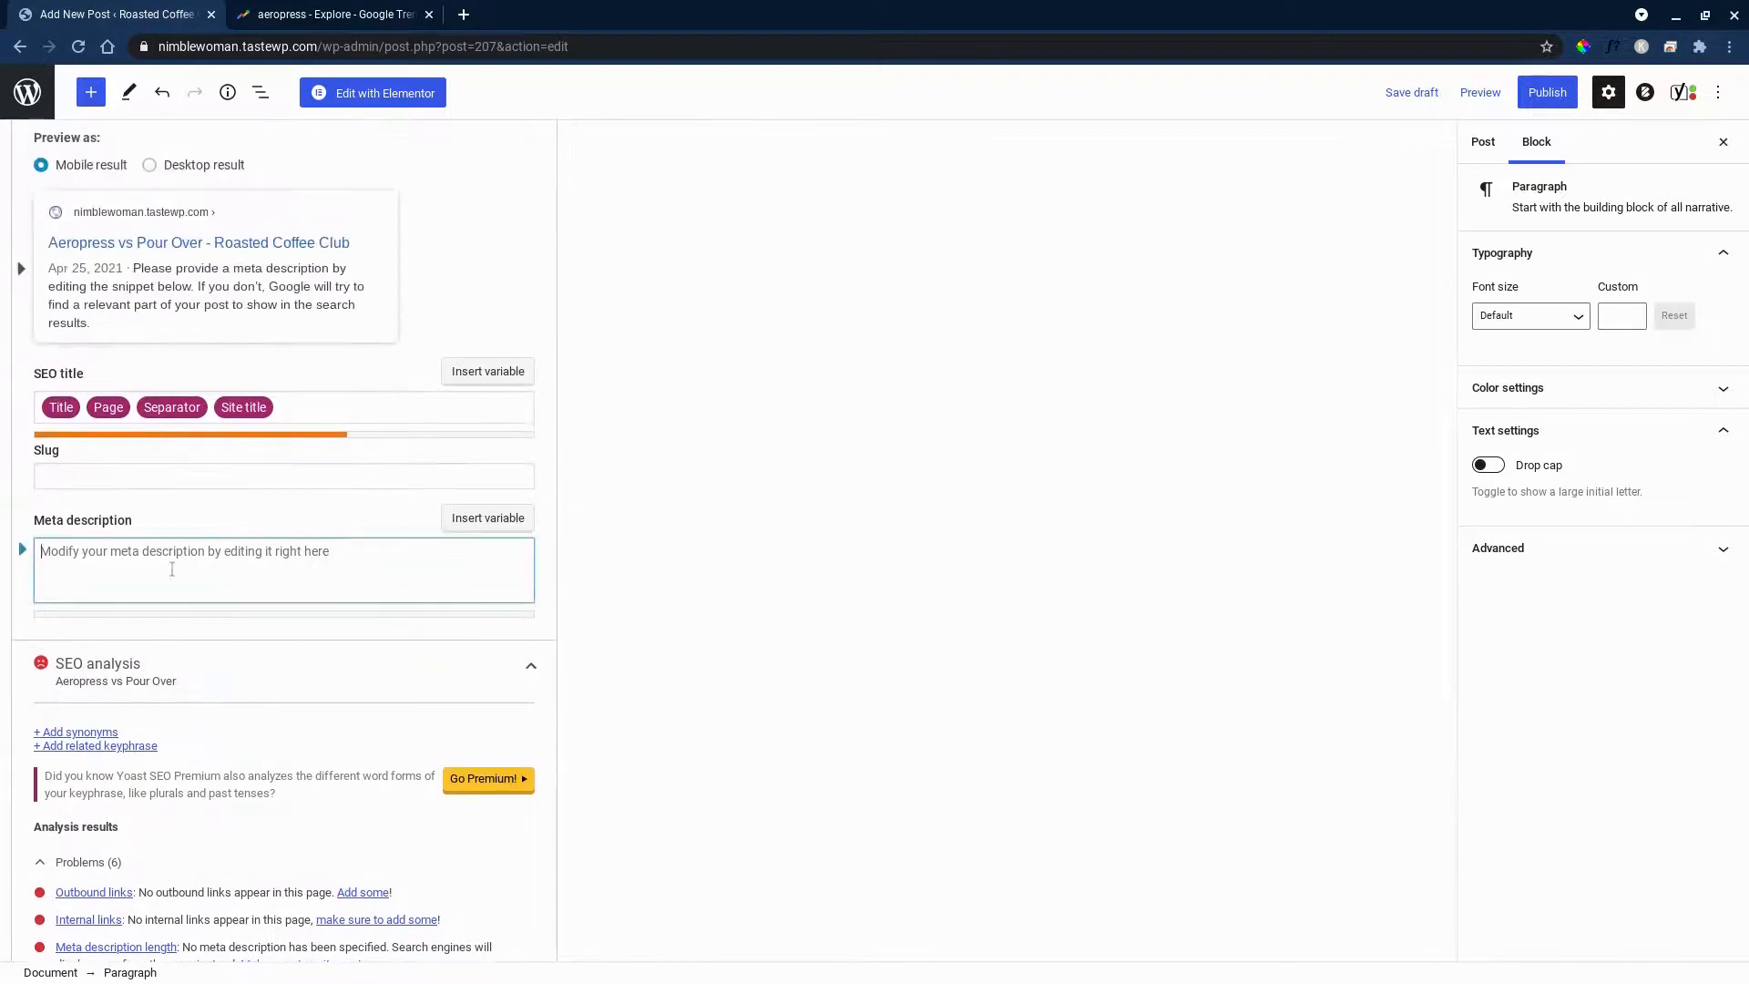
type("This is our honest ")
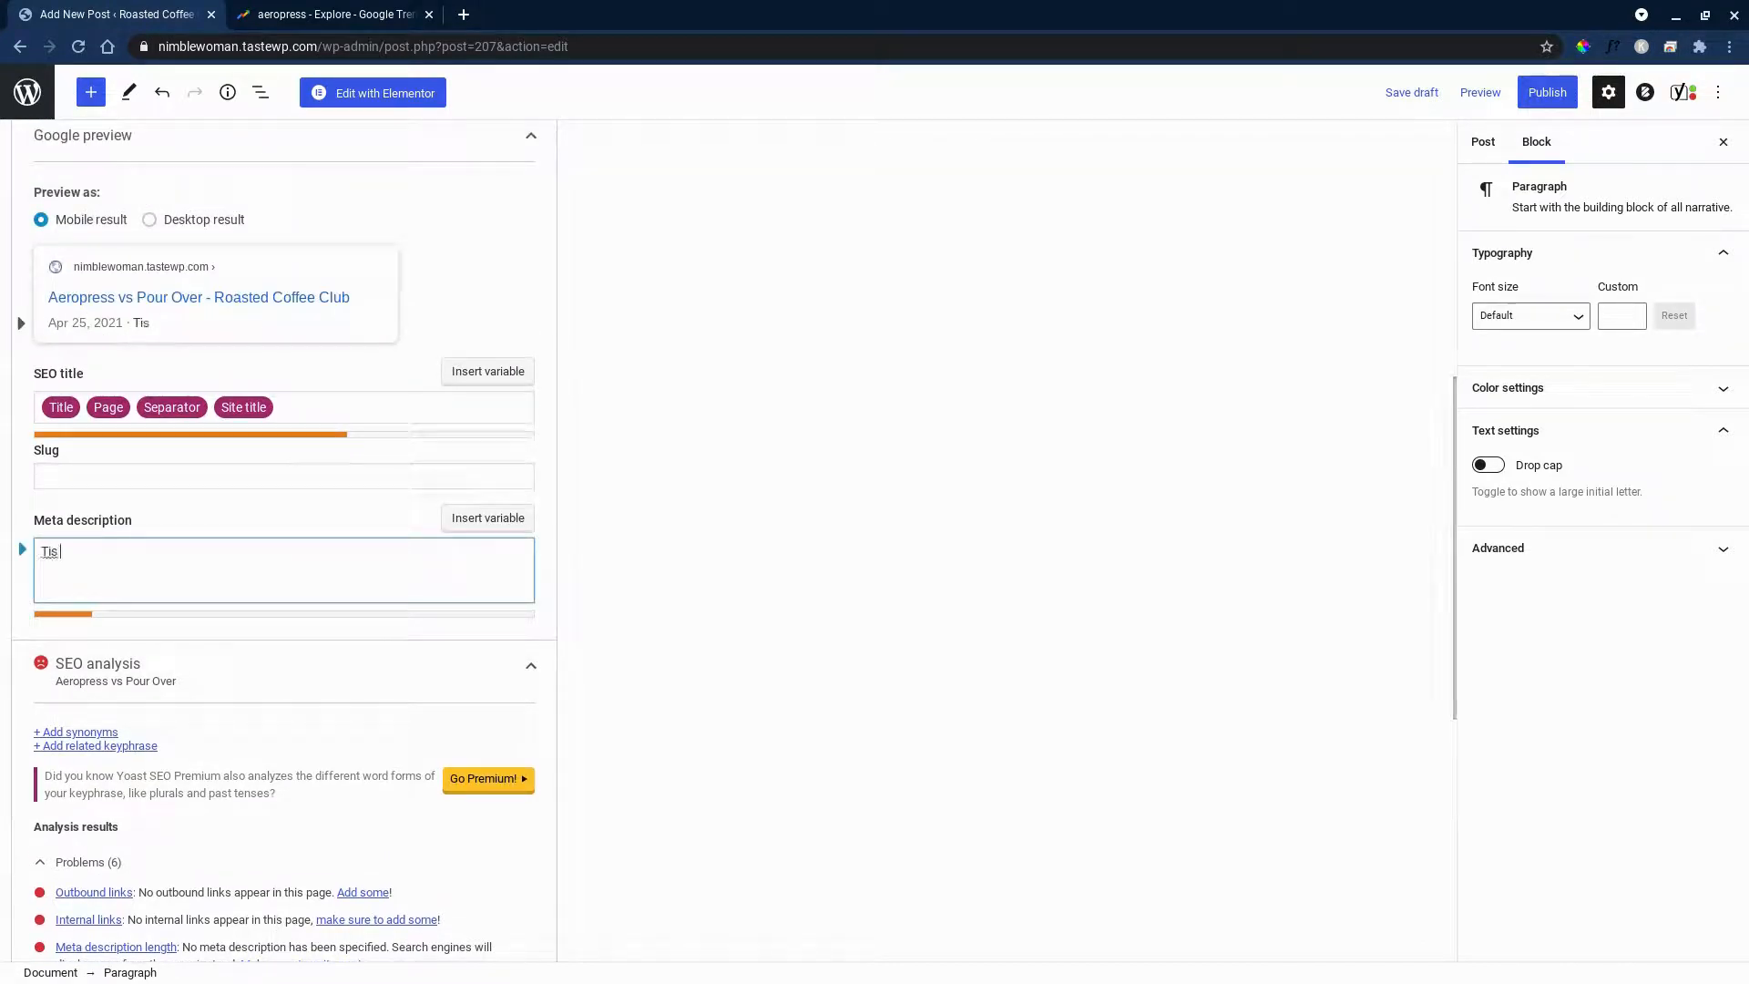
type("Aeropress vs Pour Over comparison review")
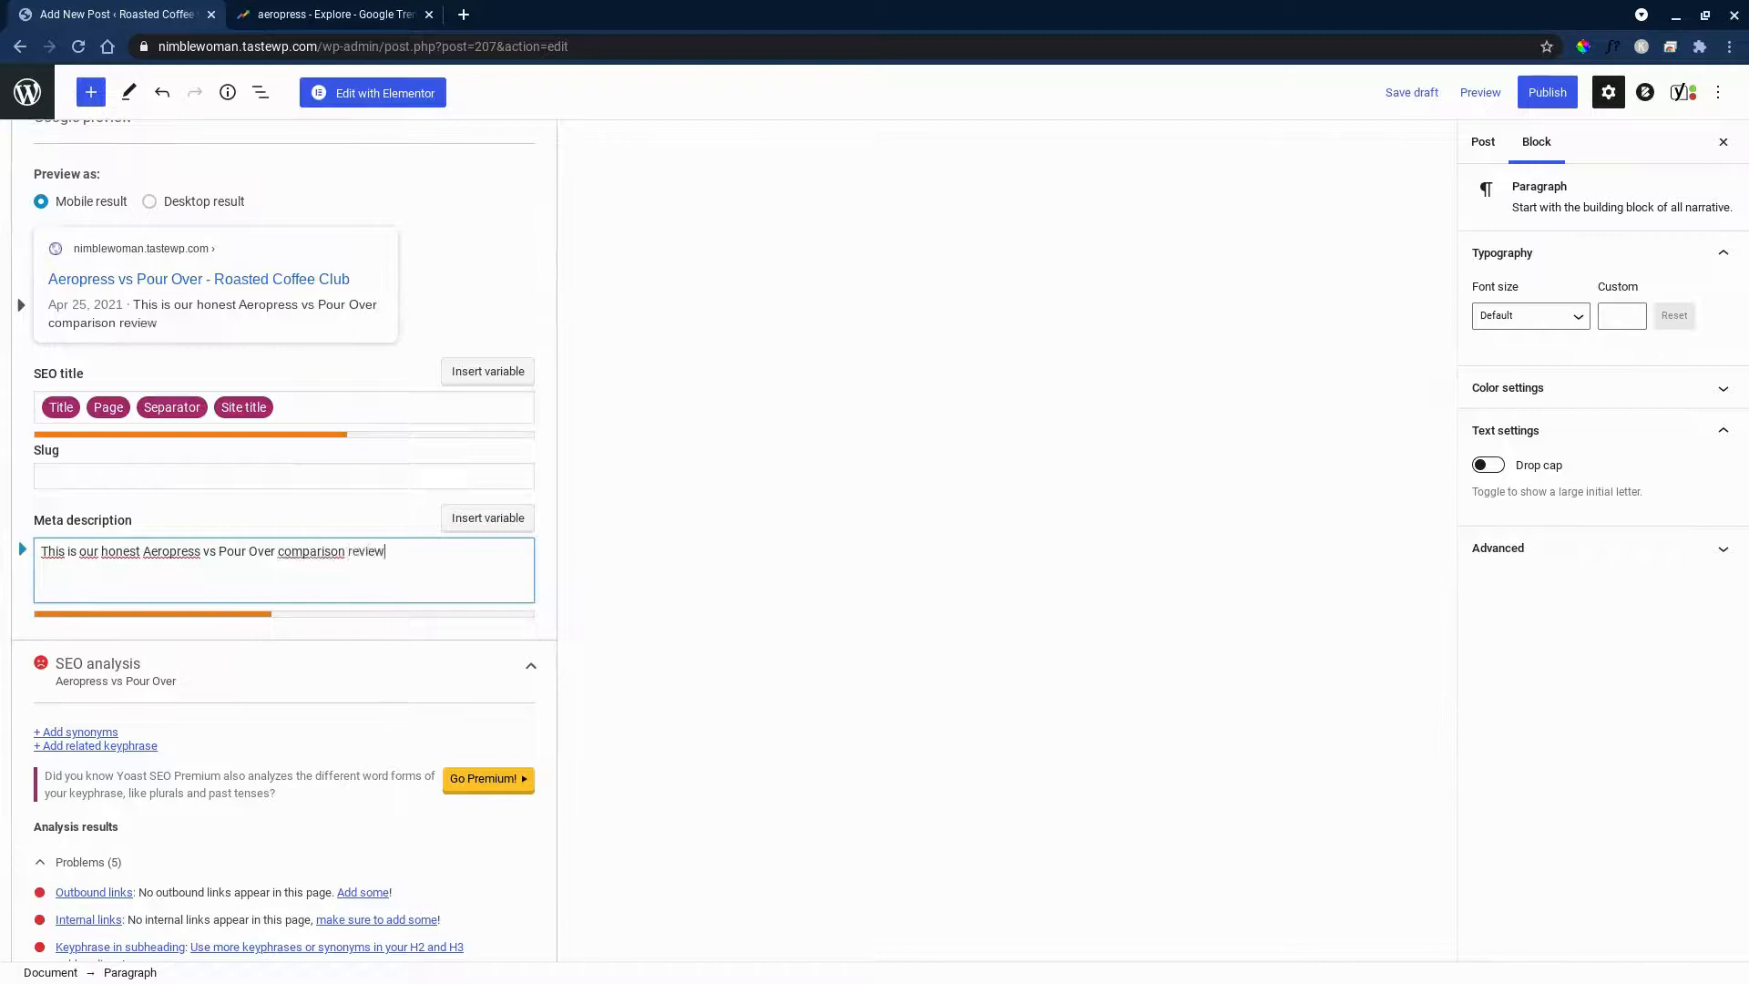
type(" where we help you make a buying descision ")
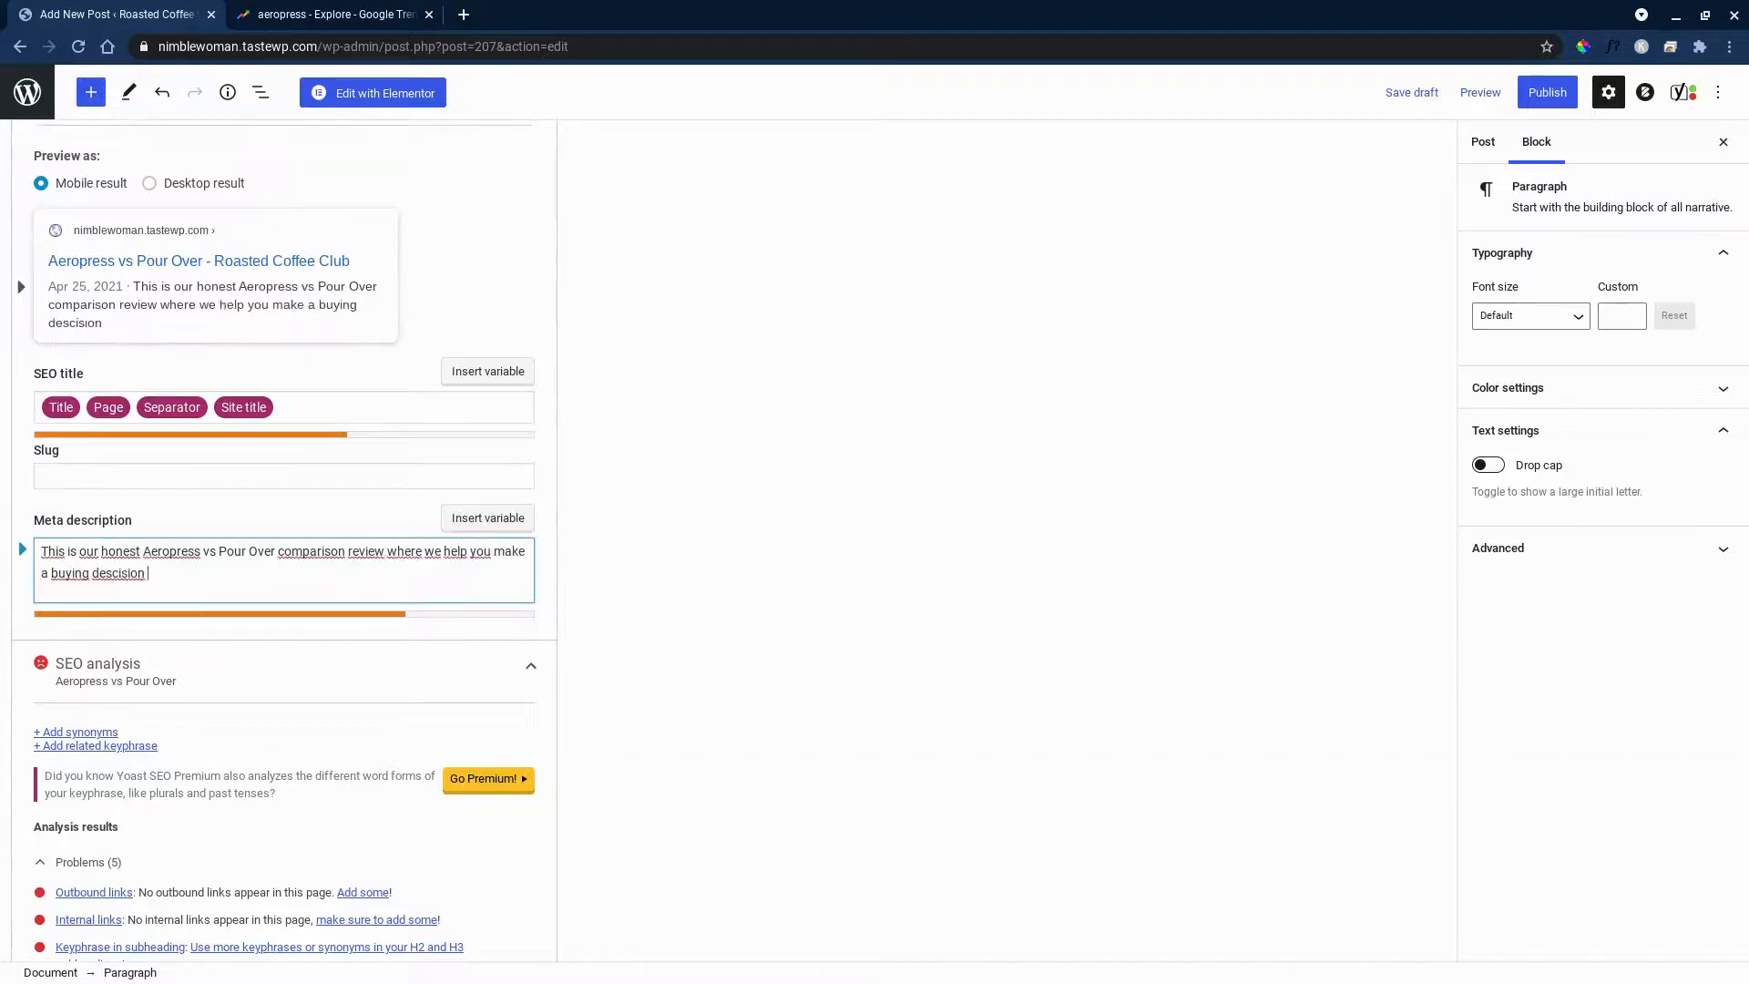
type("on which one fits your taste!")
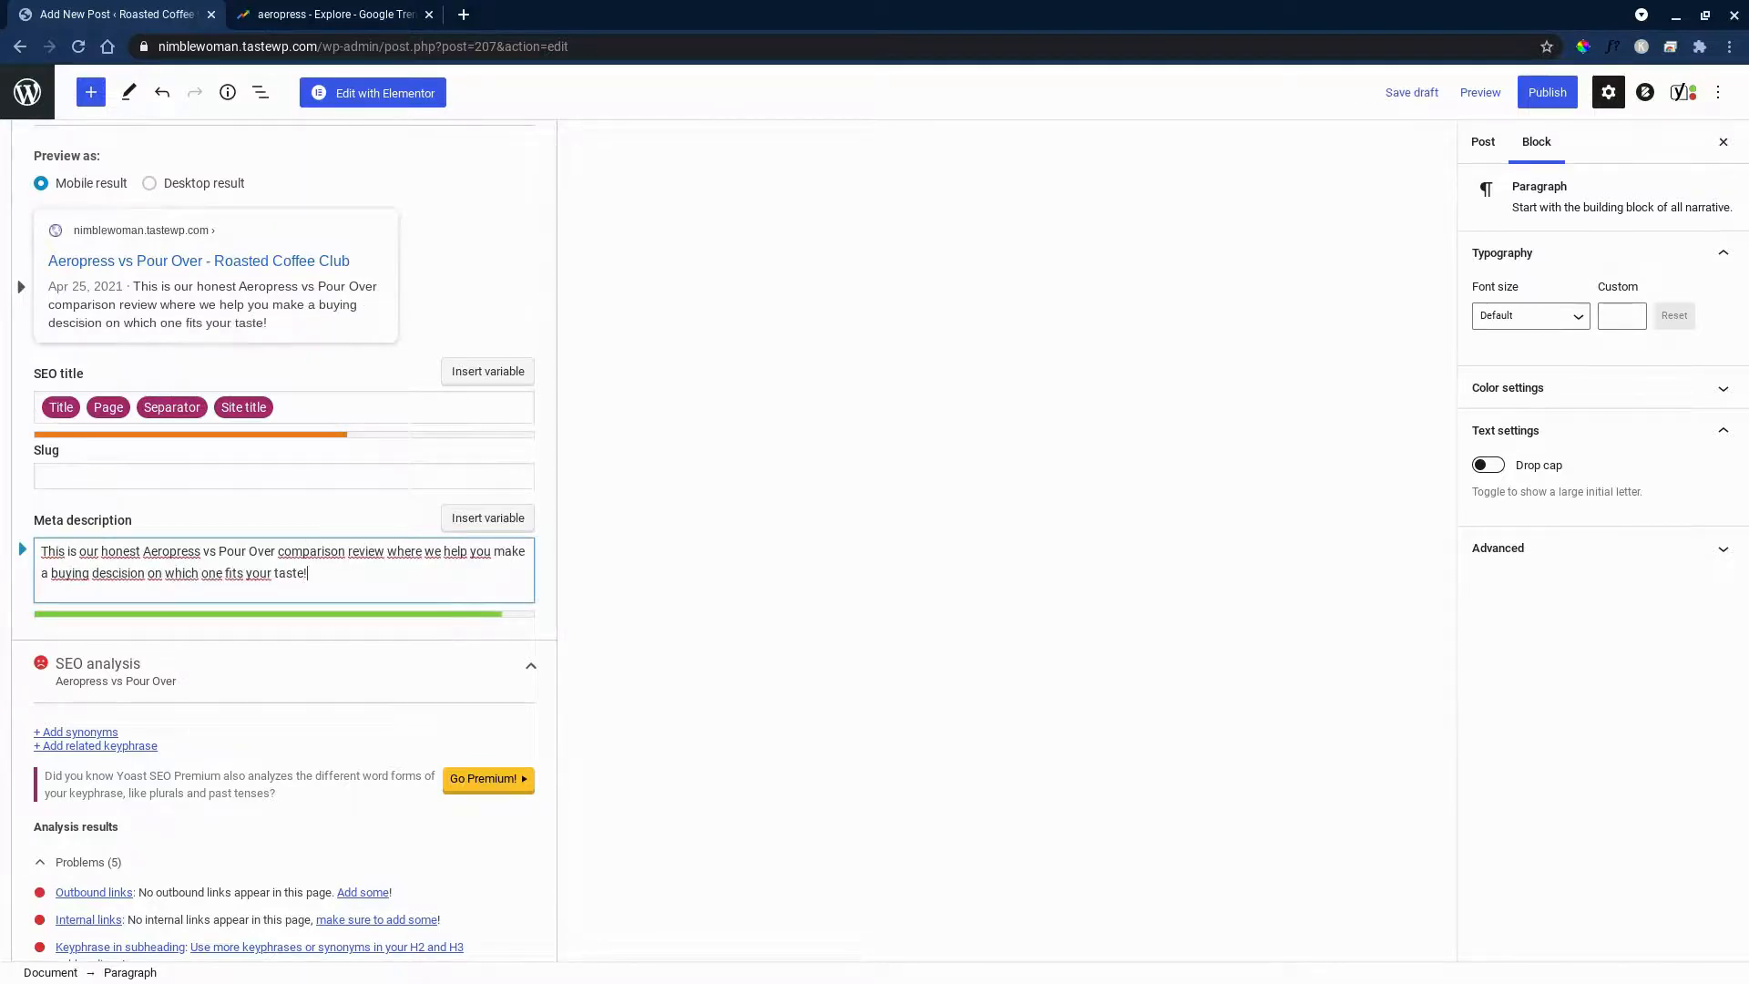
- Replace the SEO title's variables with "Aeropress vs Pour Over - An HONEST unbiased comparison" and recheck the SEO analysis
scroll(586, 611, "up", 1)
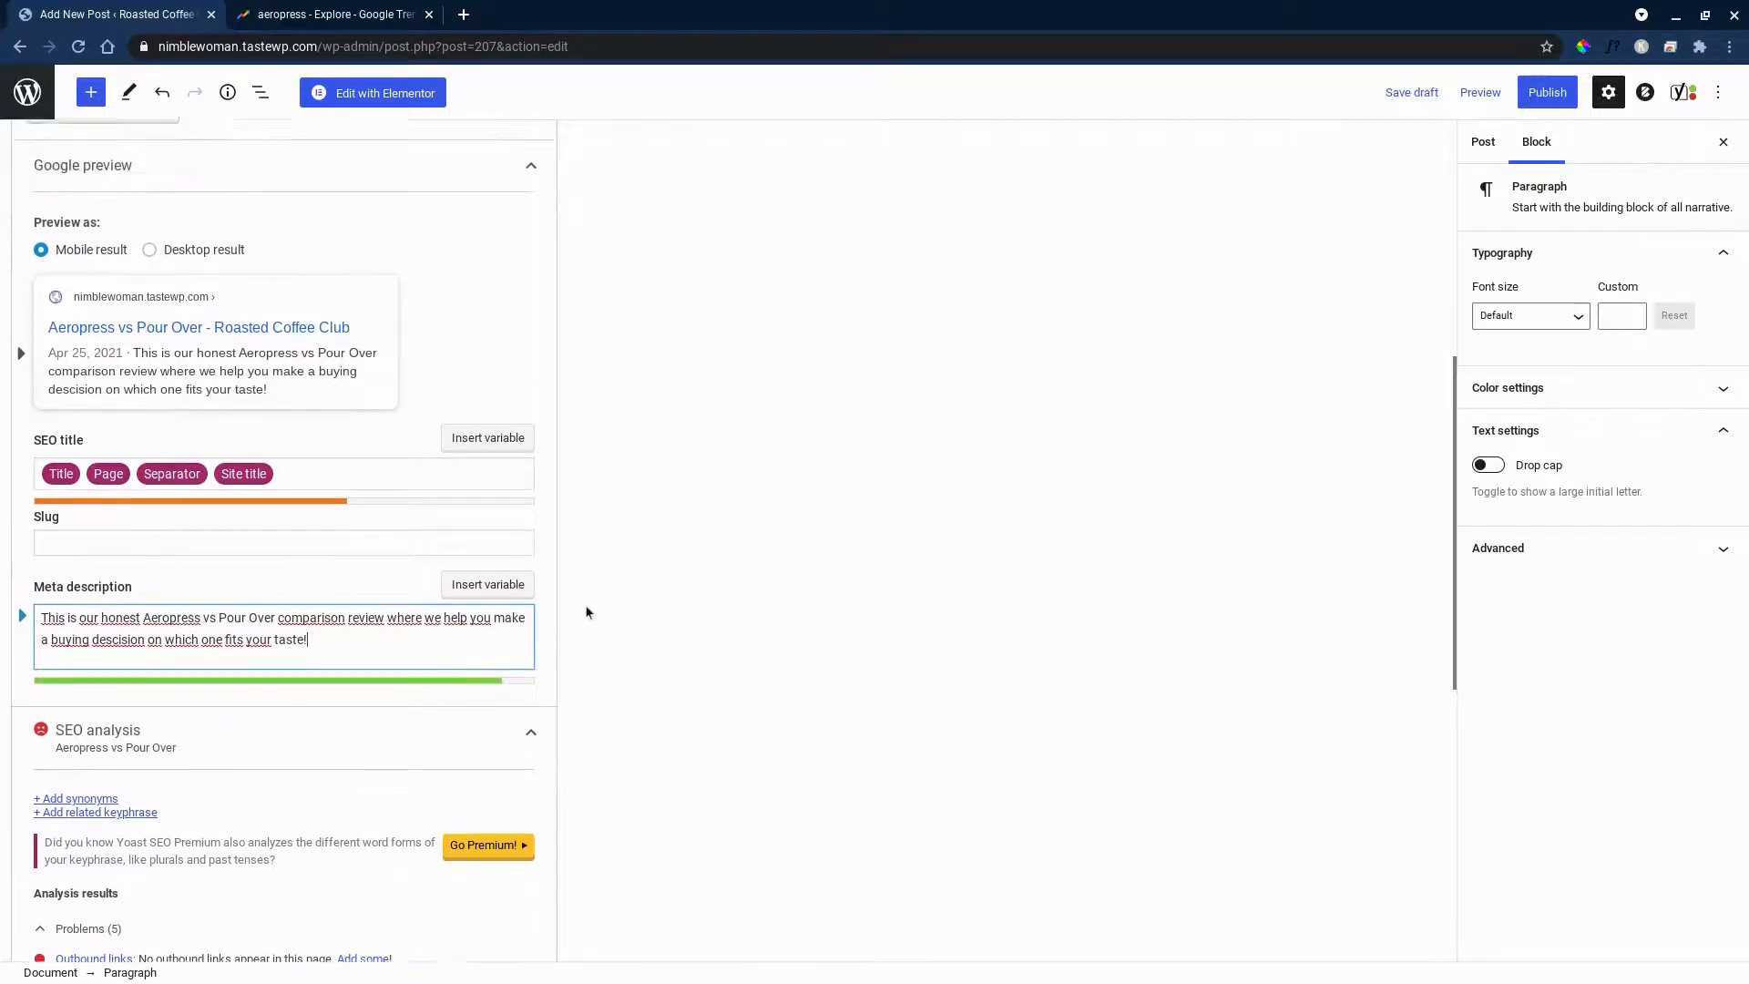
left_click(364, 517)
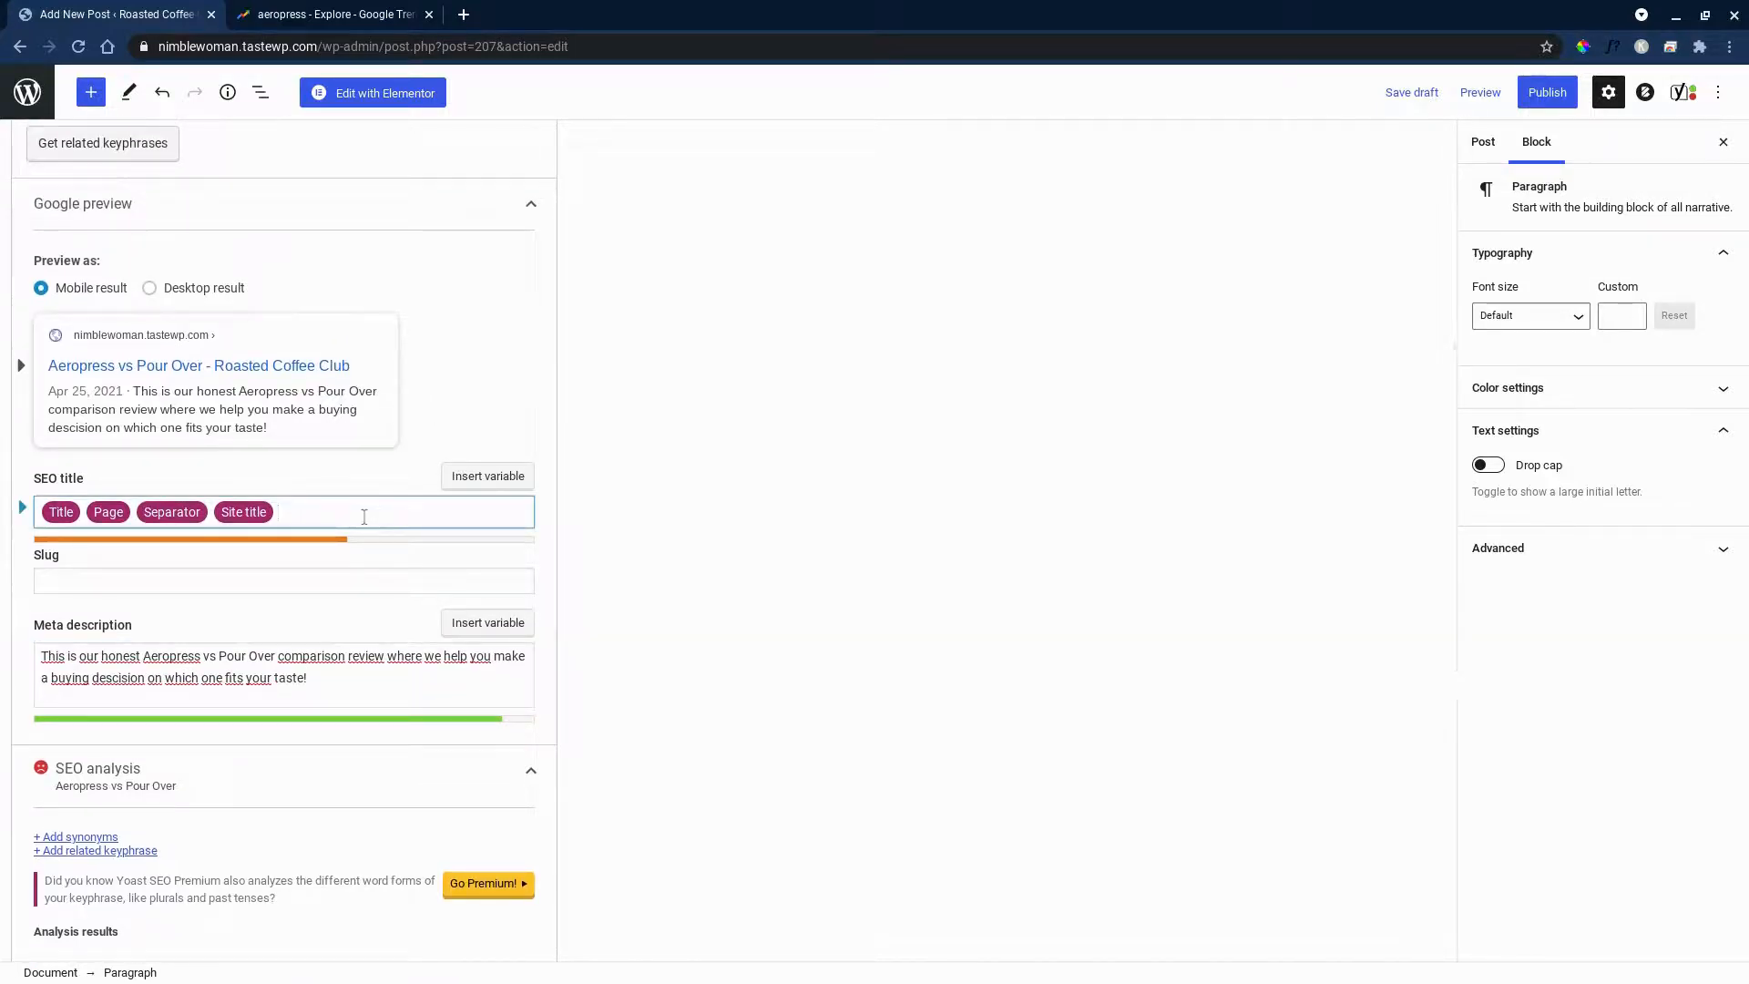
key("ctrl+a")
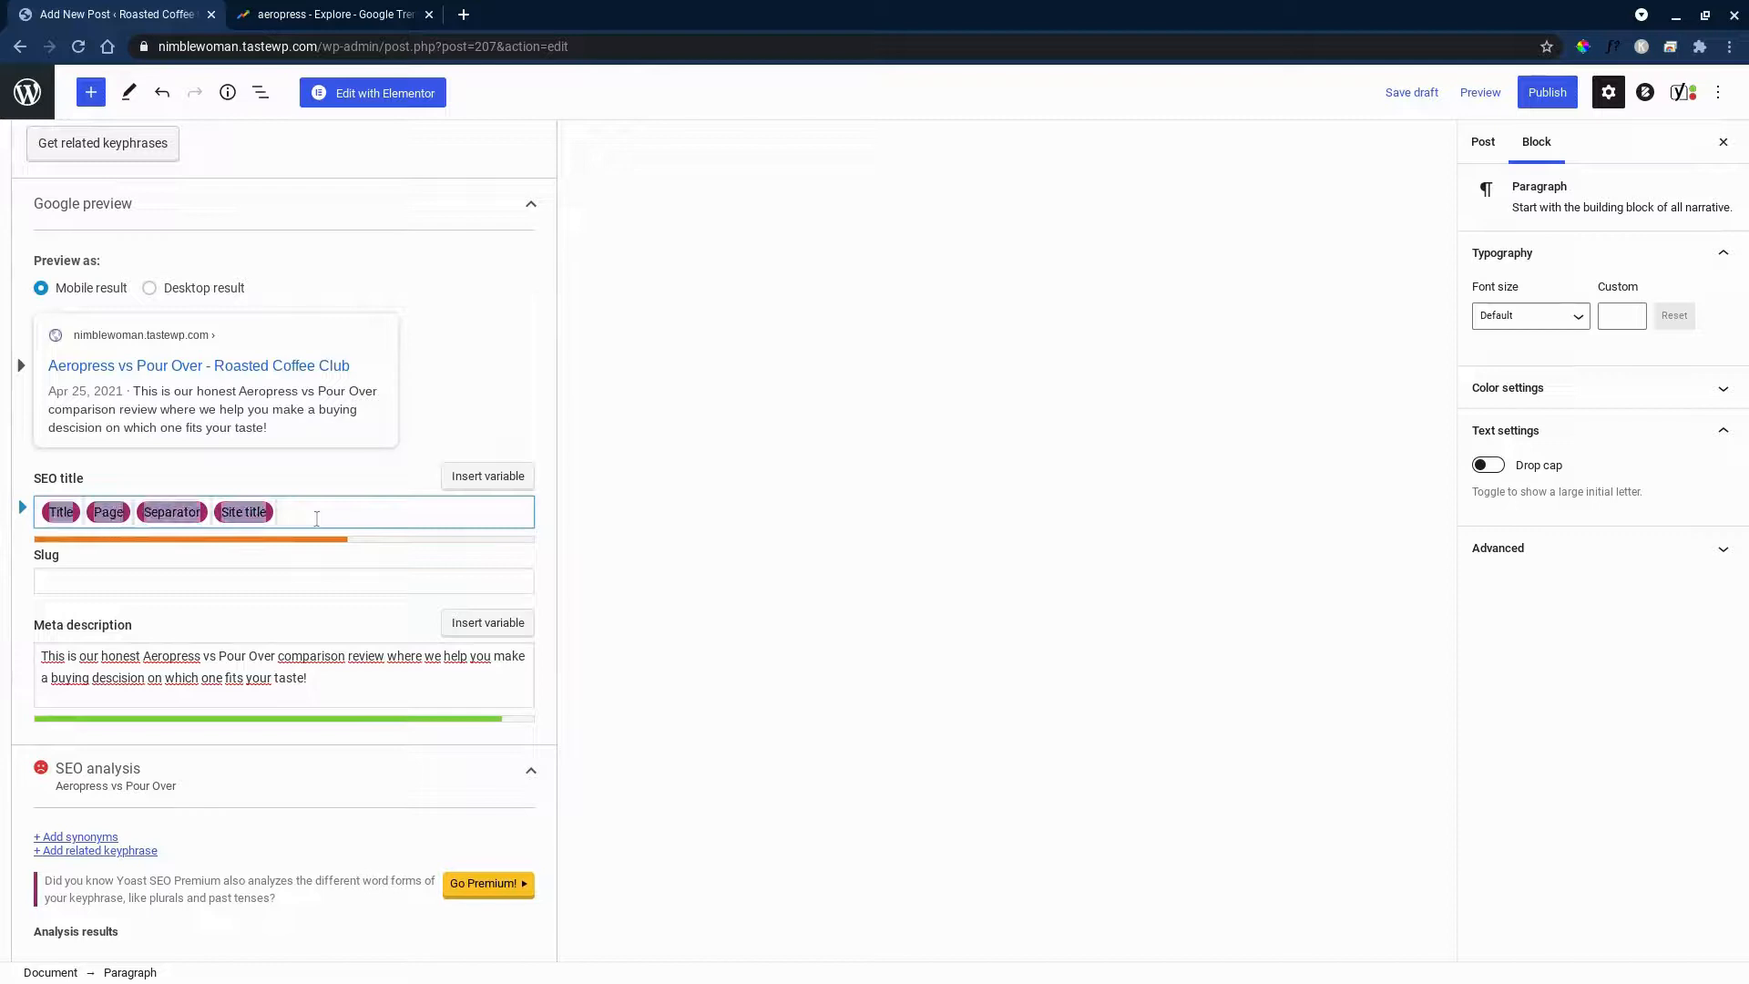
key("BackSpace")
type("Aeropress vs Pour Over")
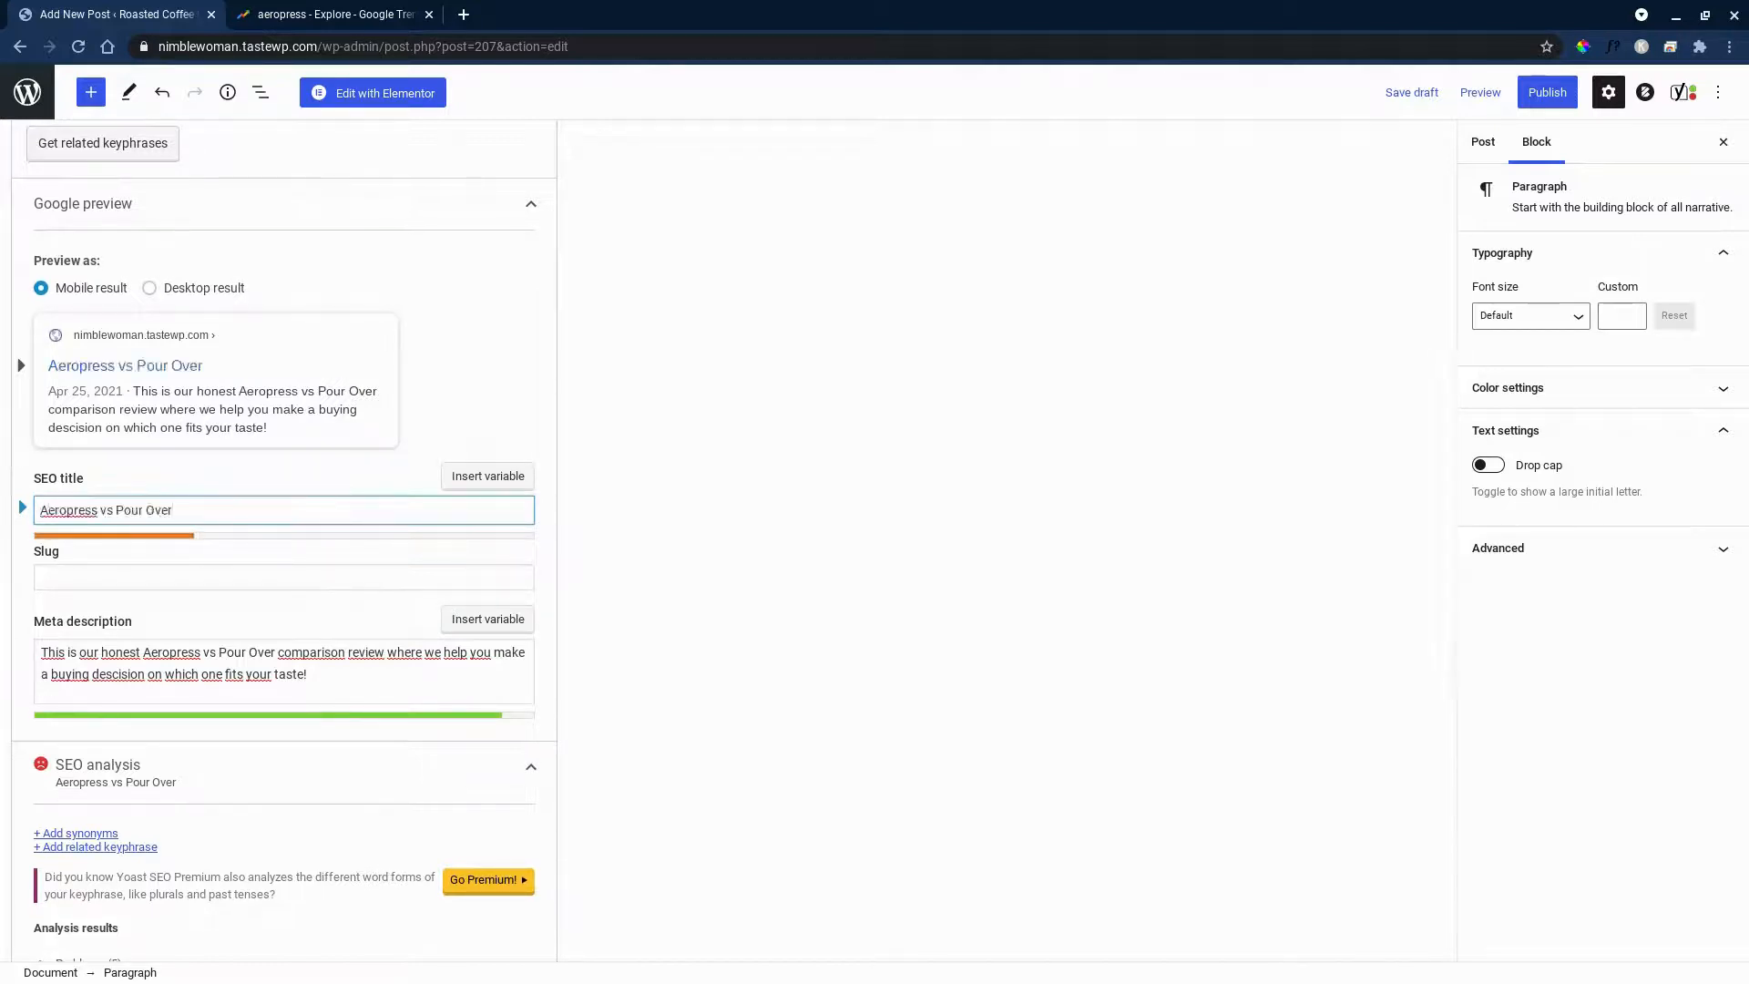
type("- An HONEST unbiased comparison")
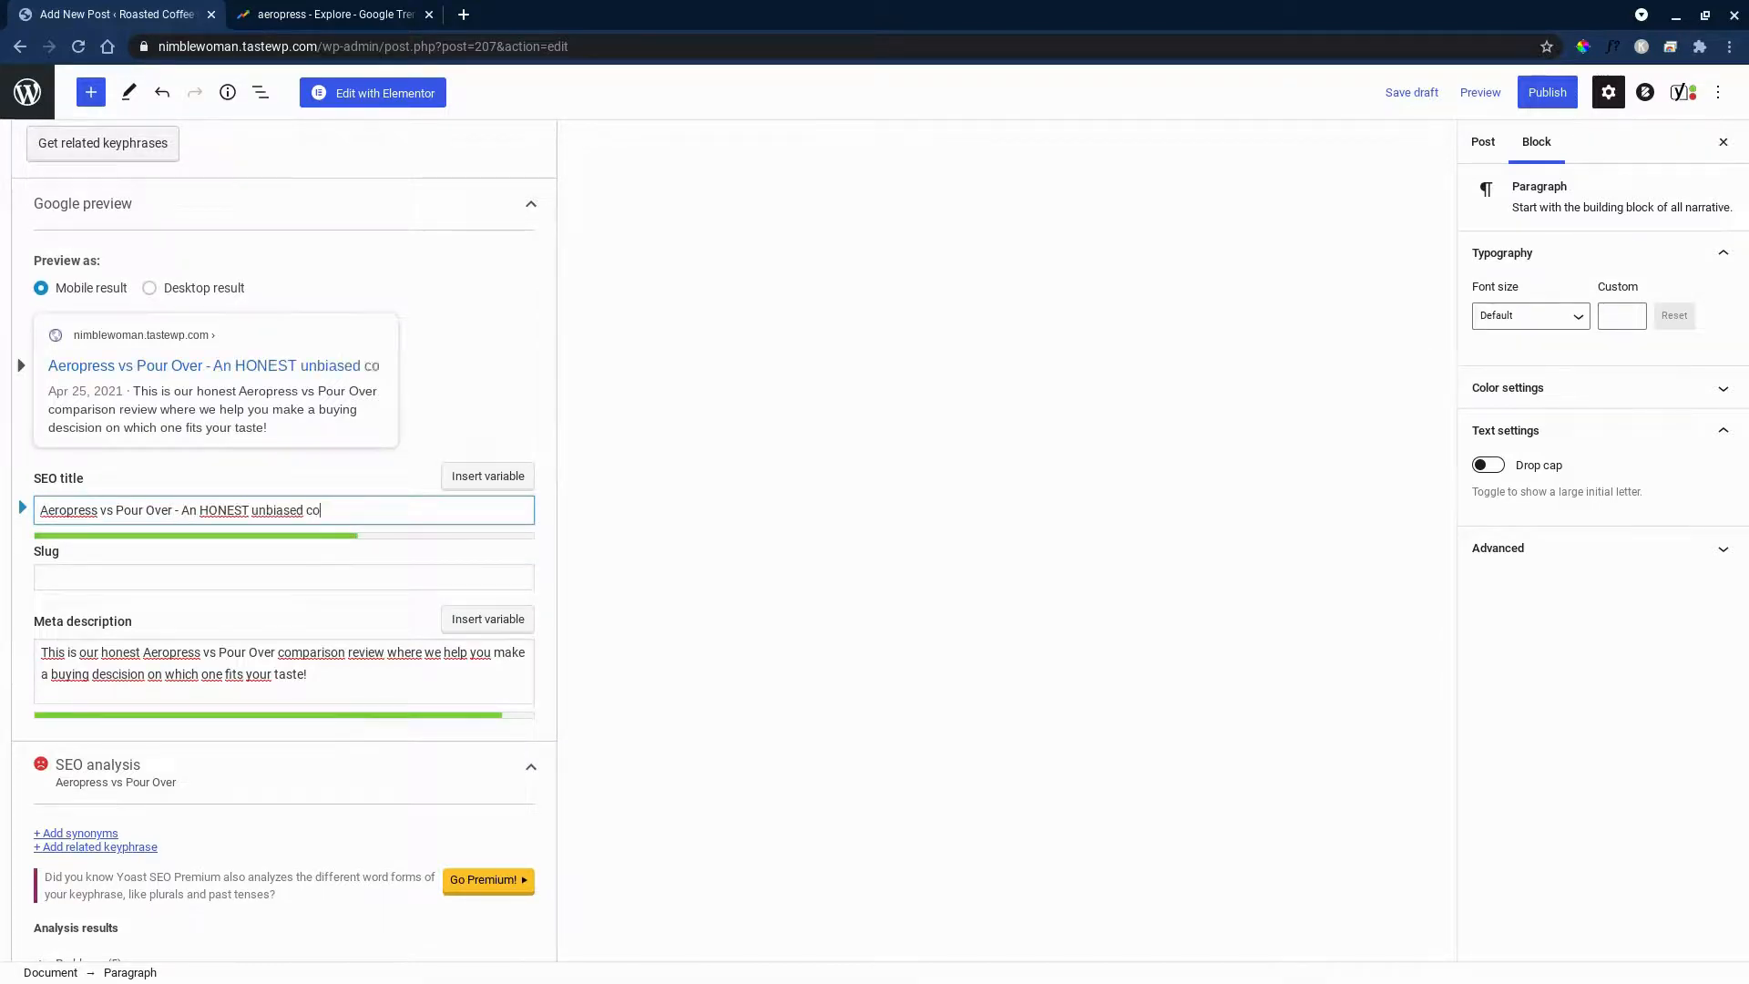
left_click(820, 495)
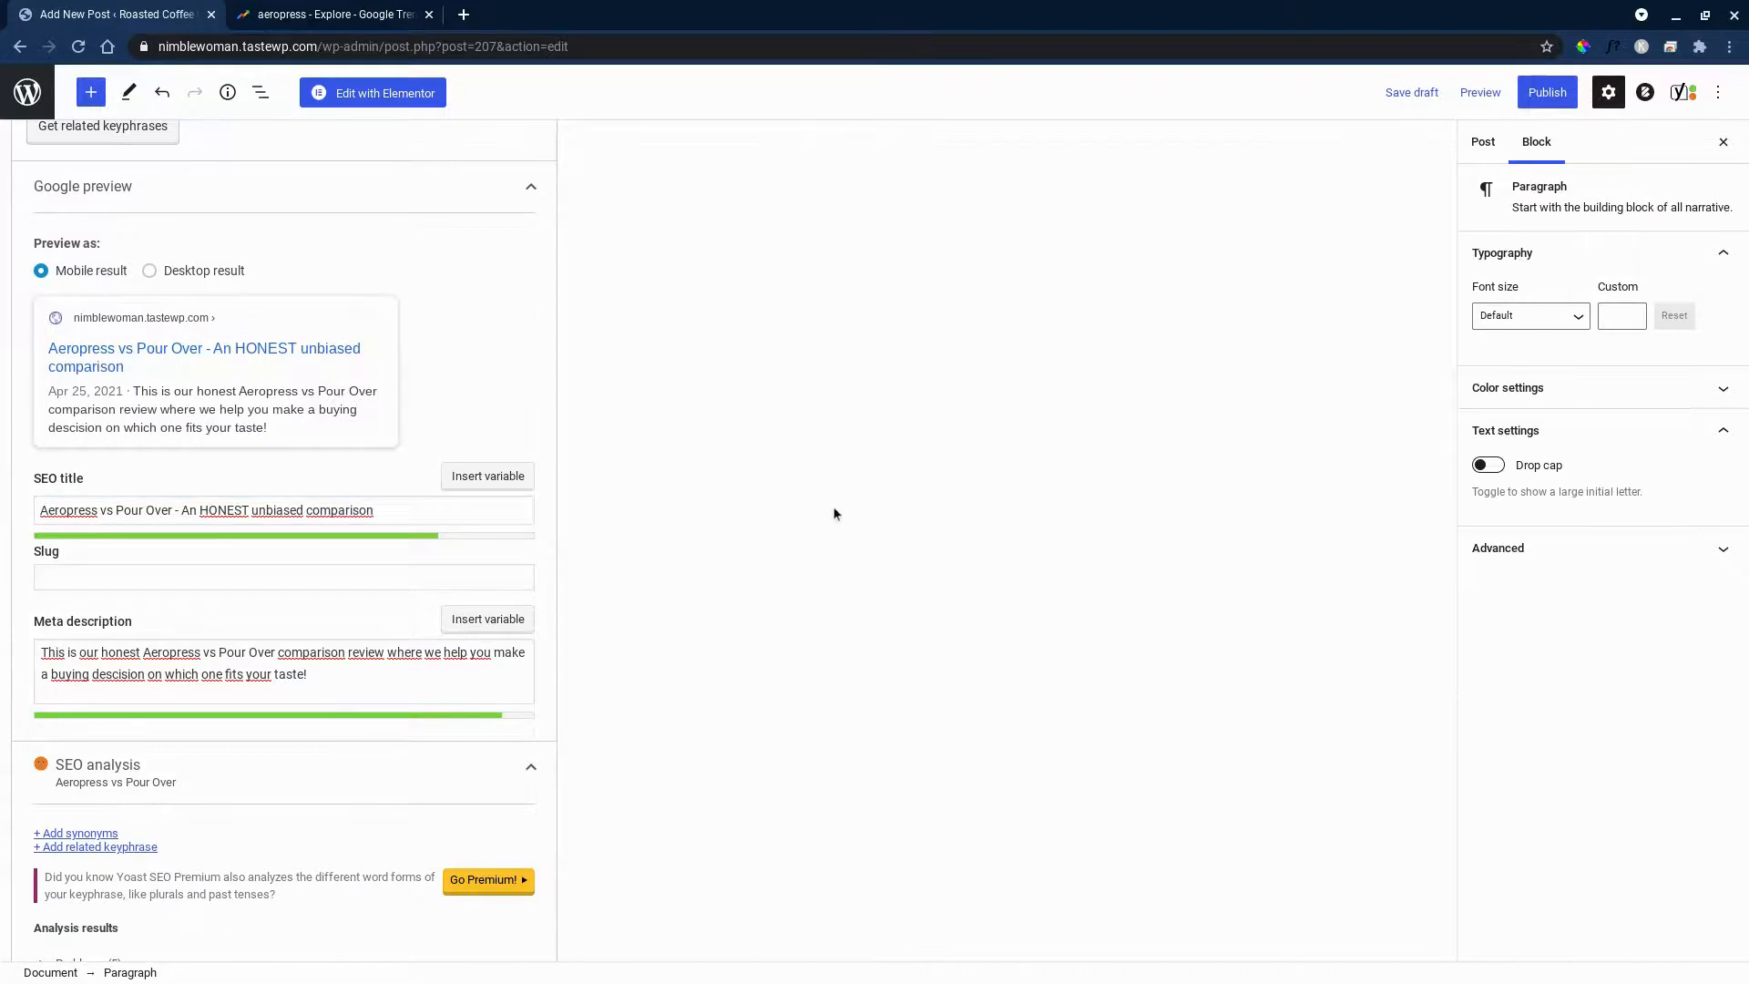
scroll(829, 517, "down", 4)
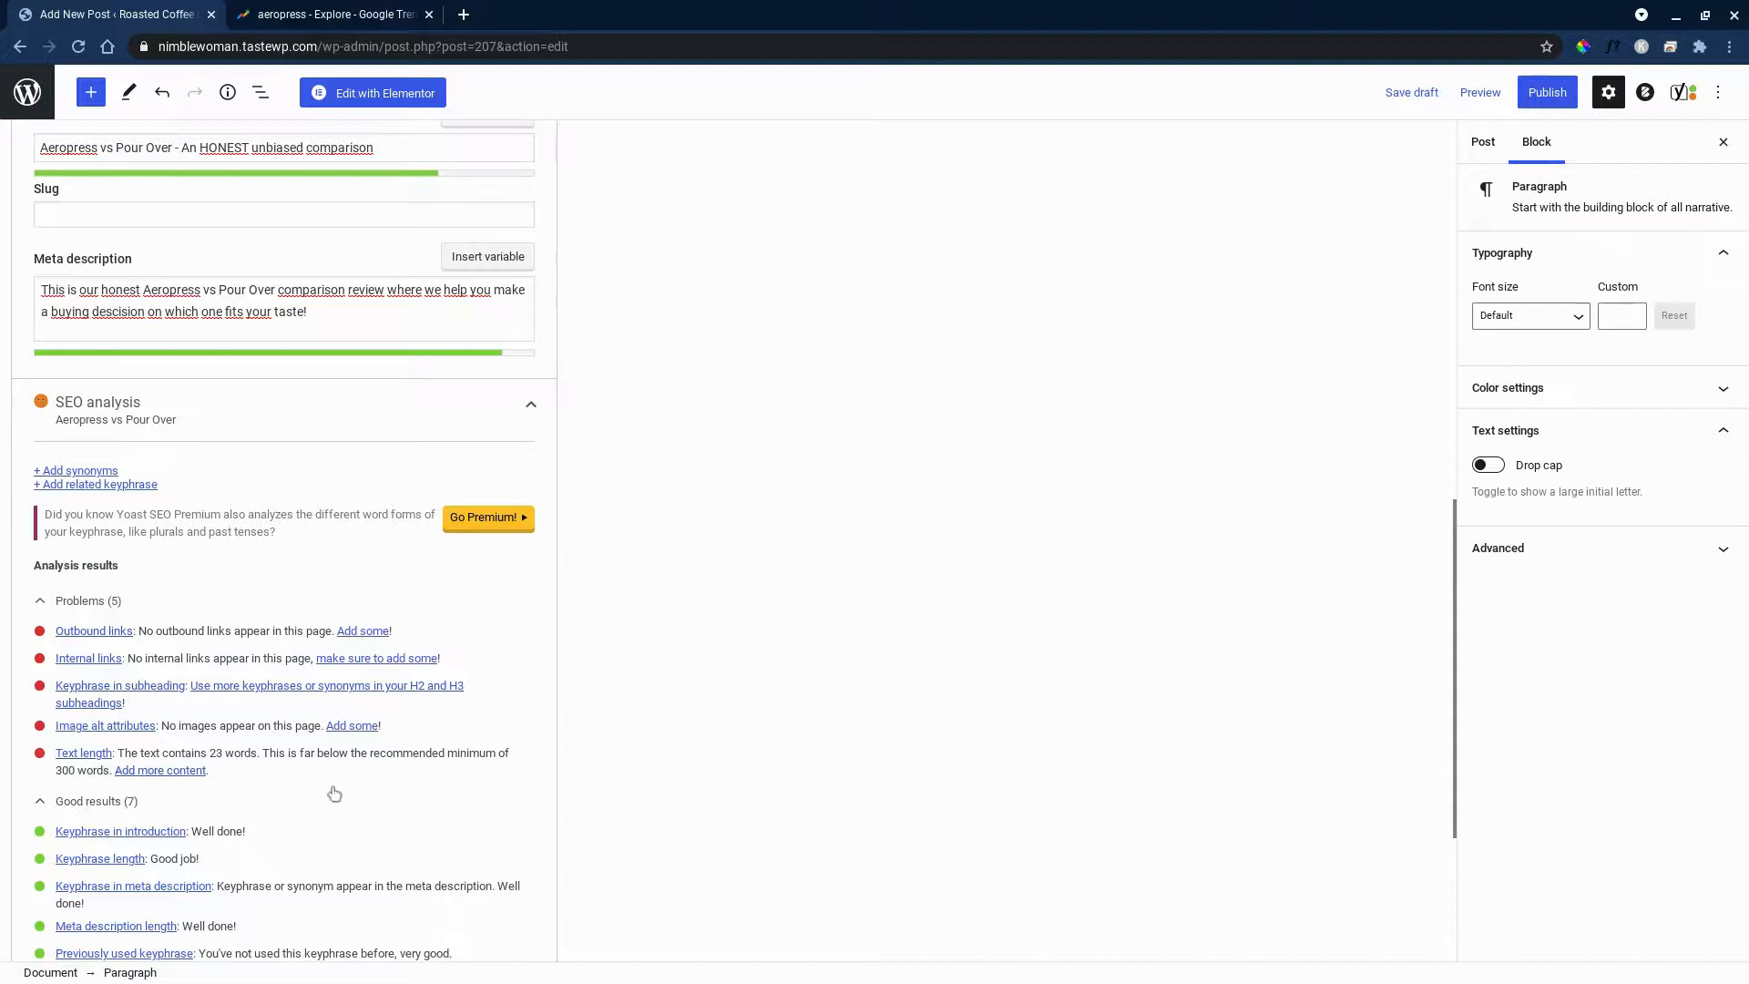
- Upload the Aeropress picture "Screenshot 2021-04-25 11.04.08.png" from the computer and set it as the post's featured image
scroll(707, 555, "up", 6)
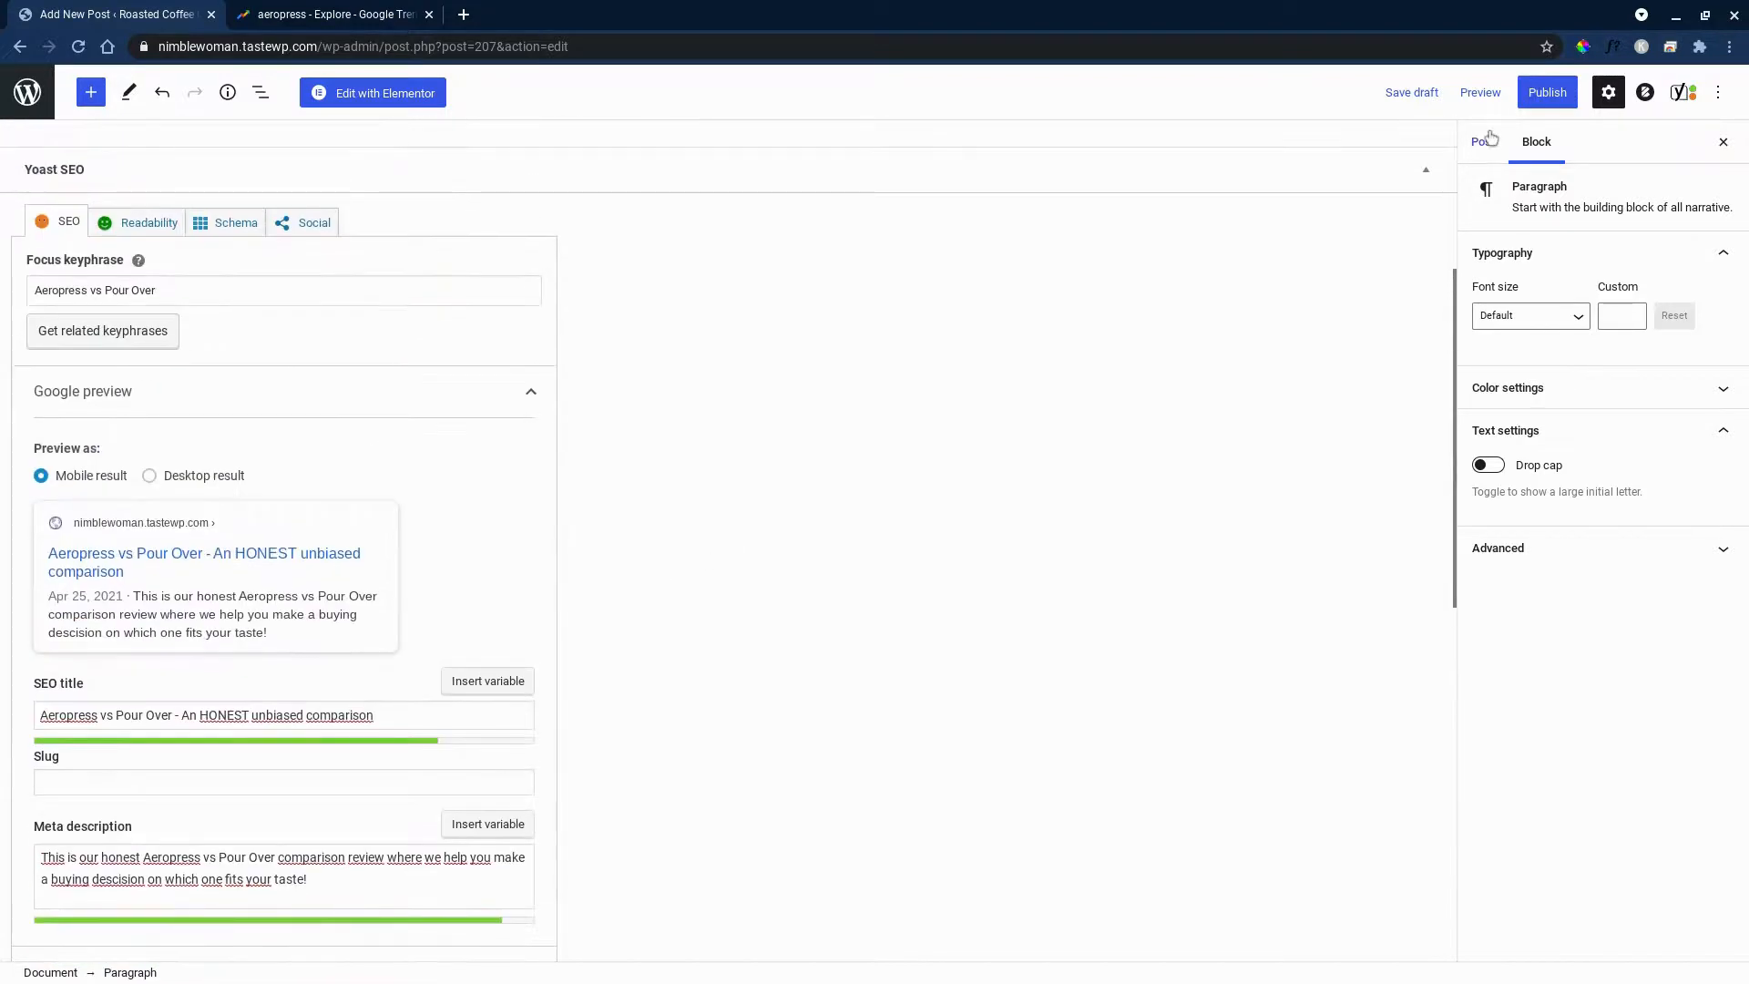
left_click(1485, 141)
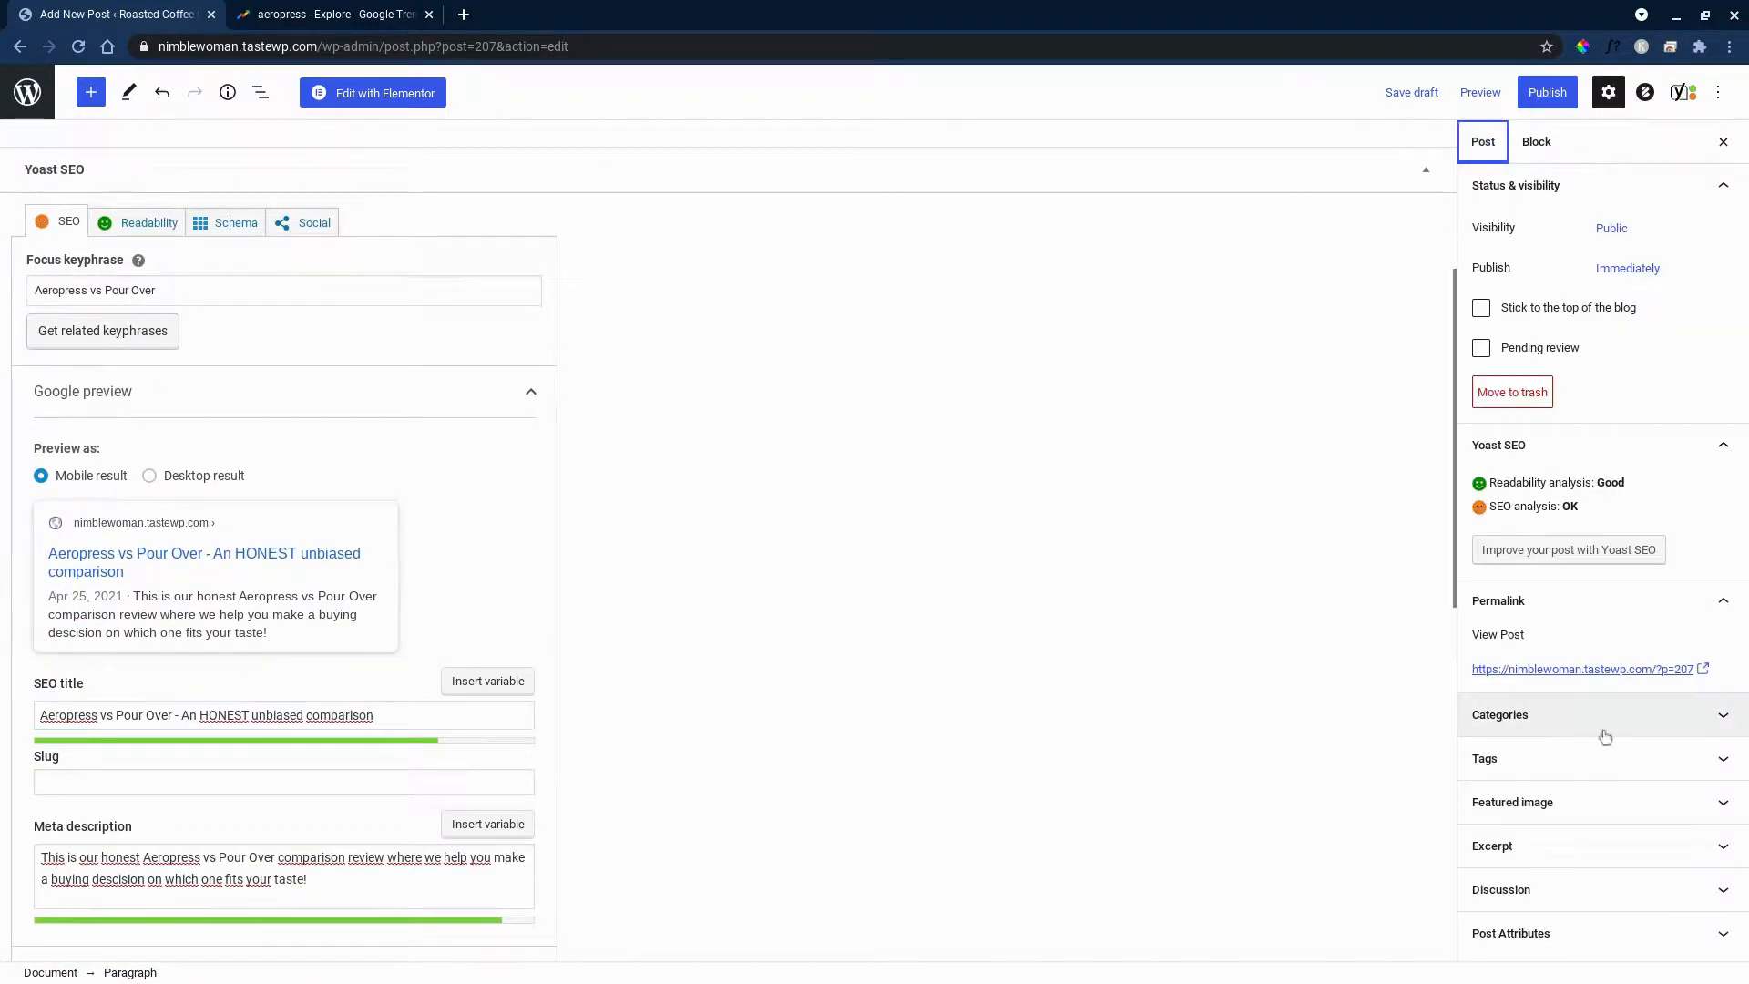
left_click(1605, 802)
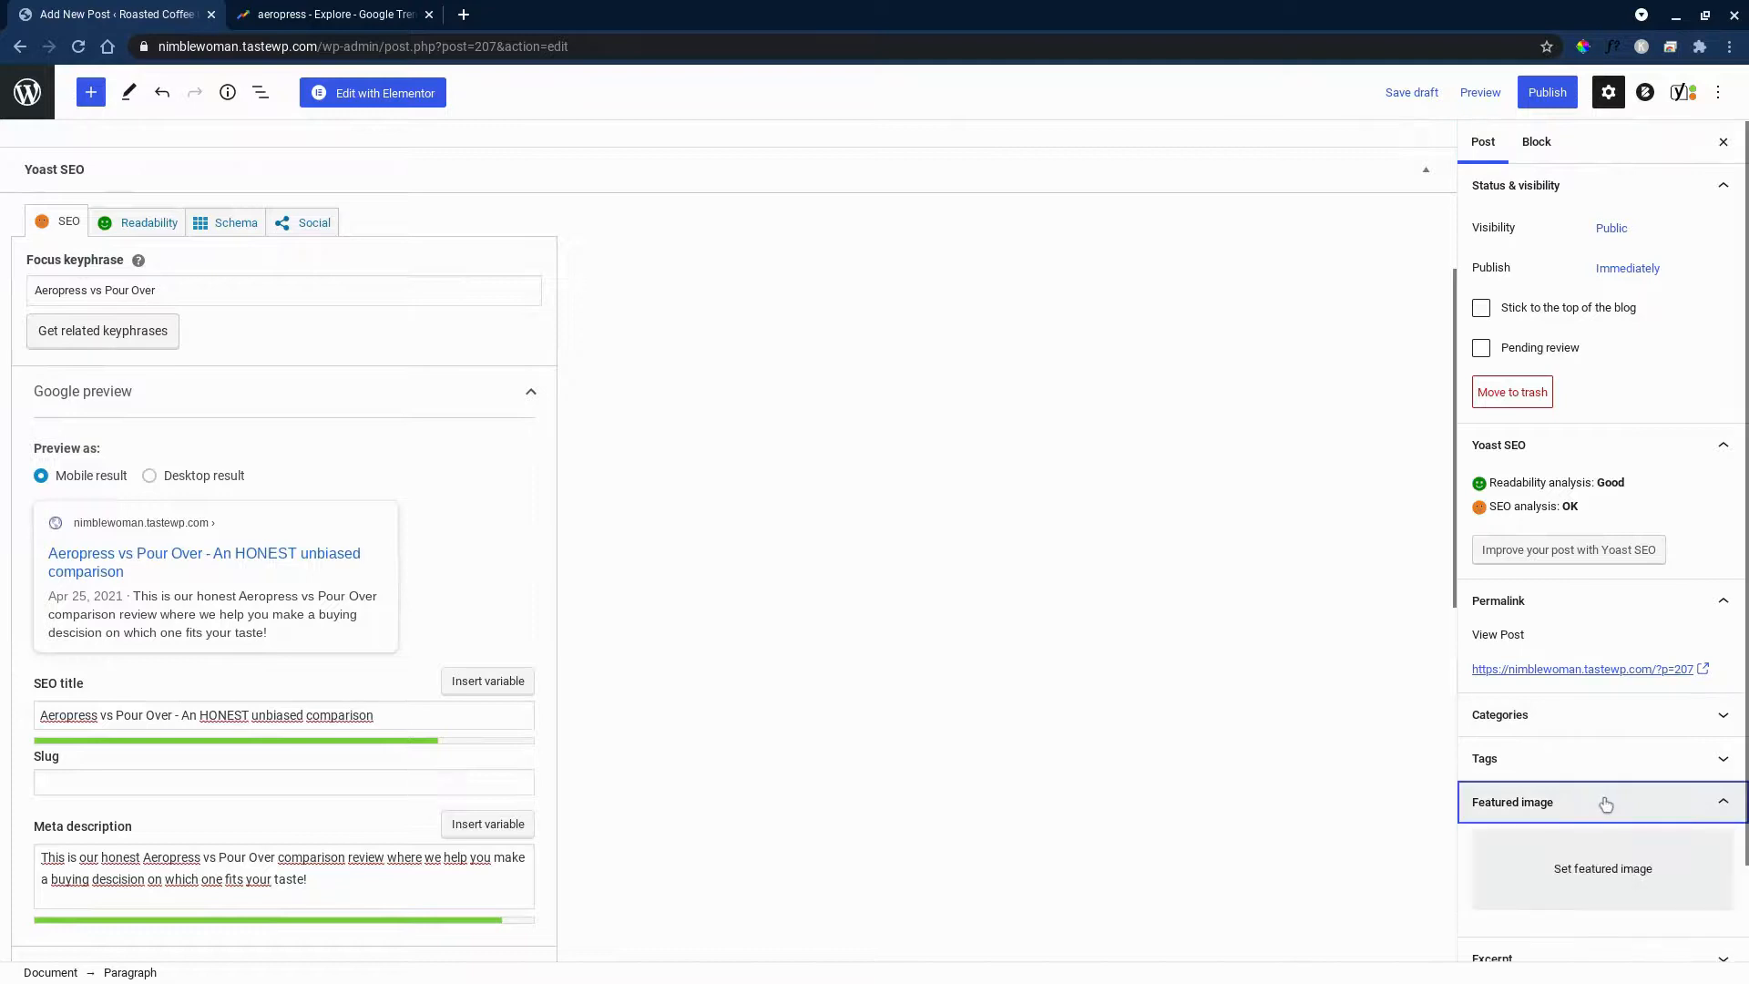
left_click(1624, 867)
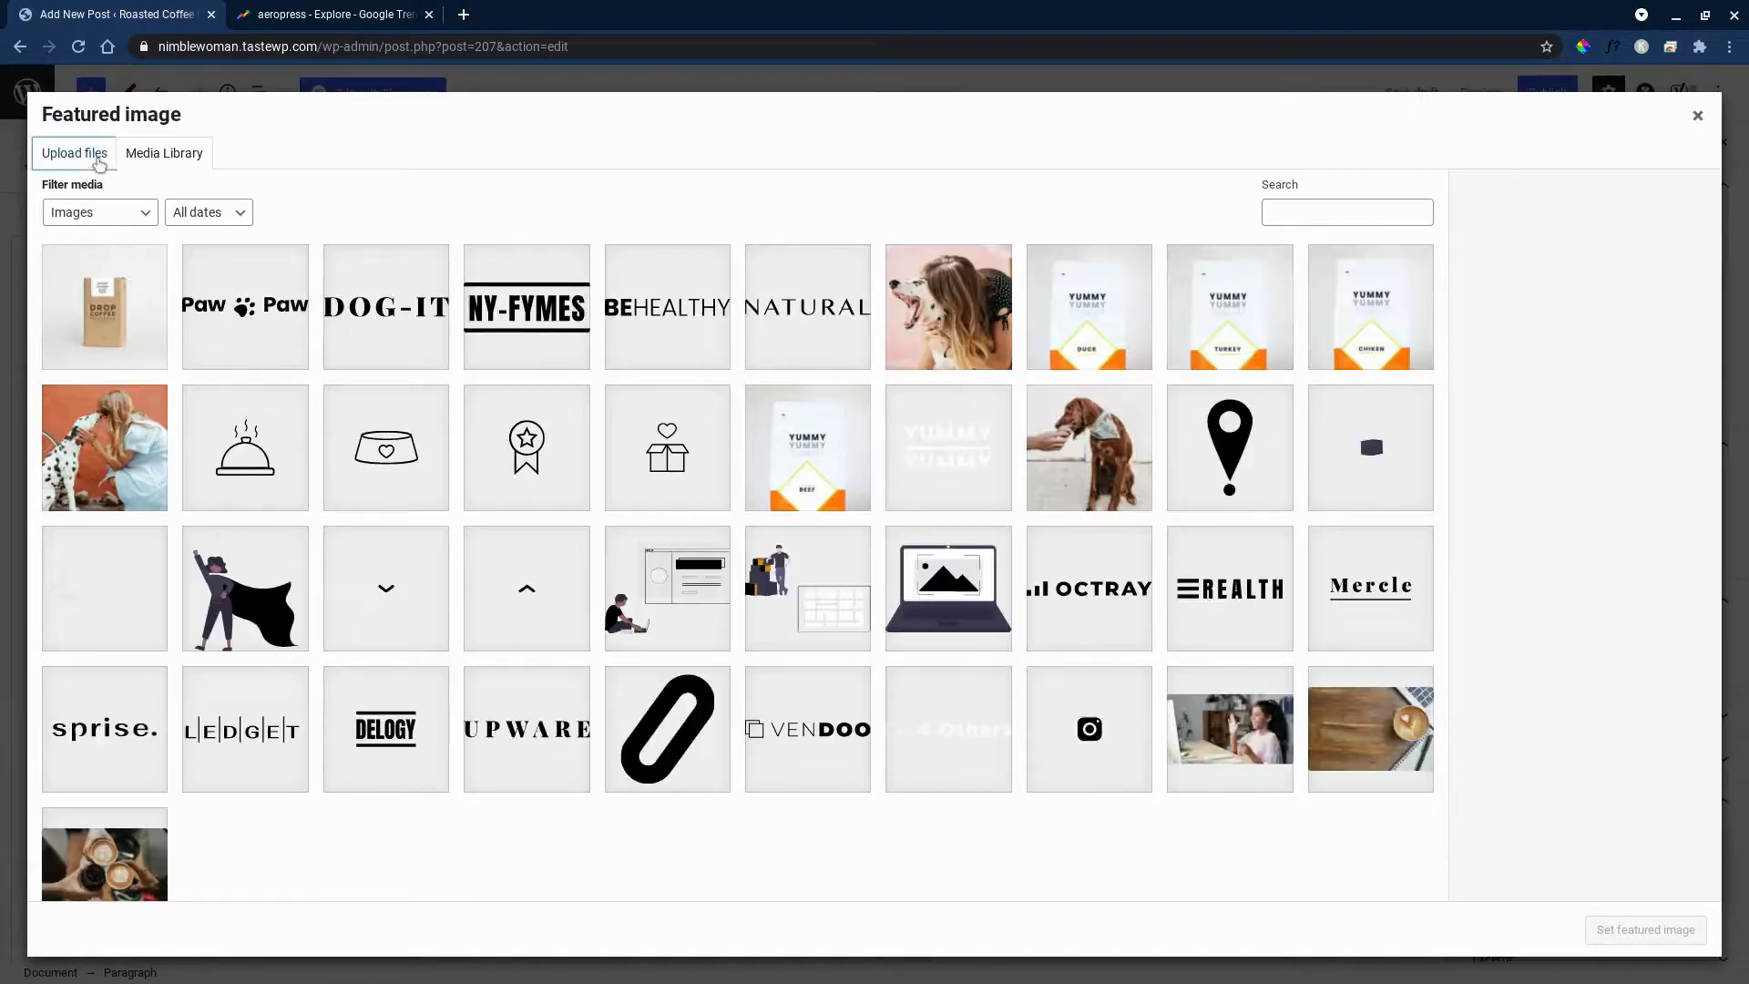
left_click(99, 157)
left_click(879, 492)
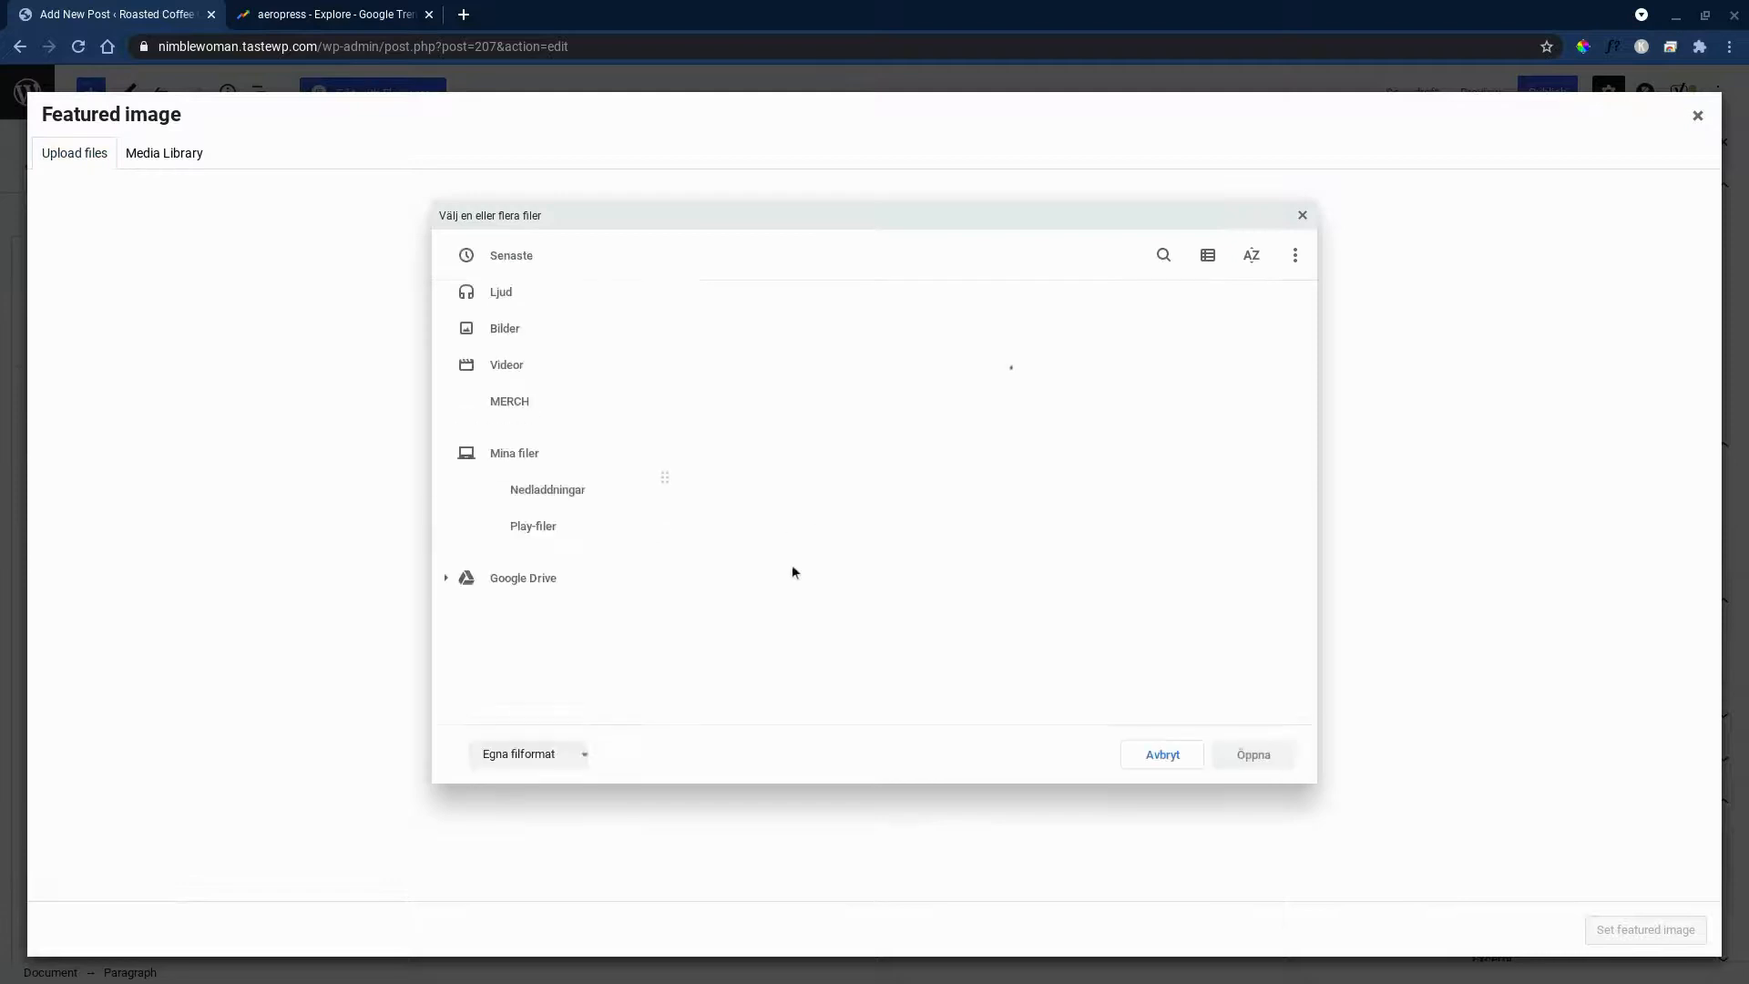
double_click(797, 606)
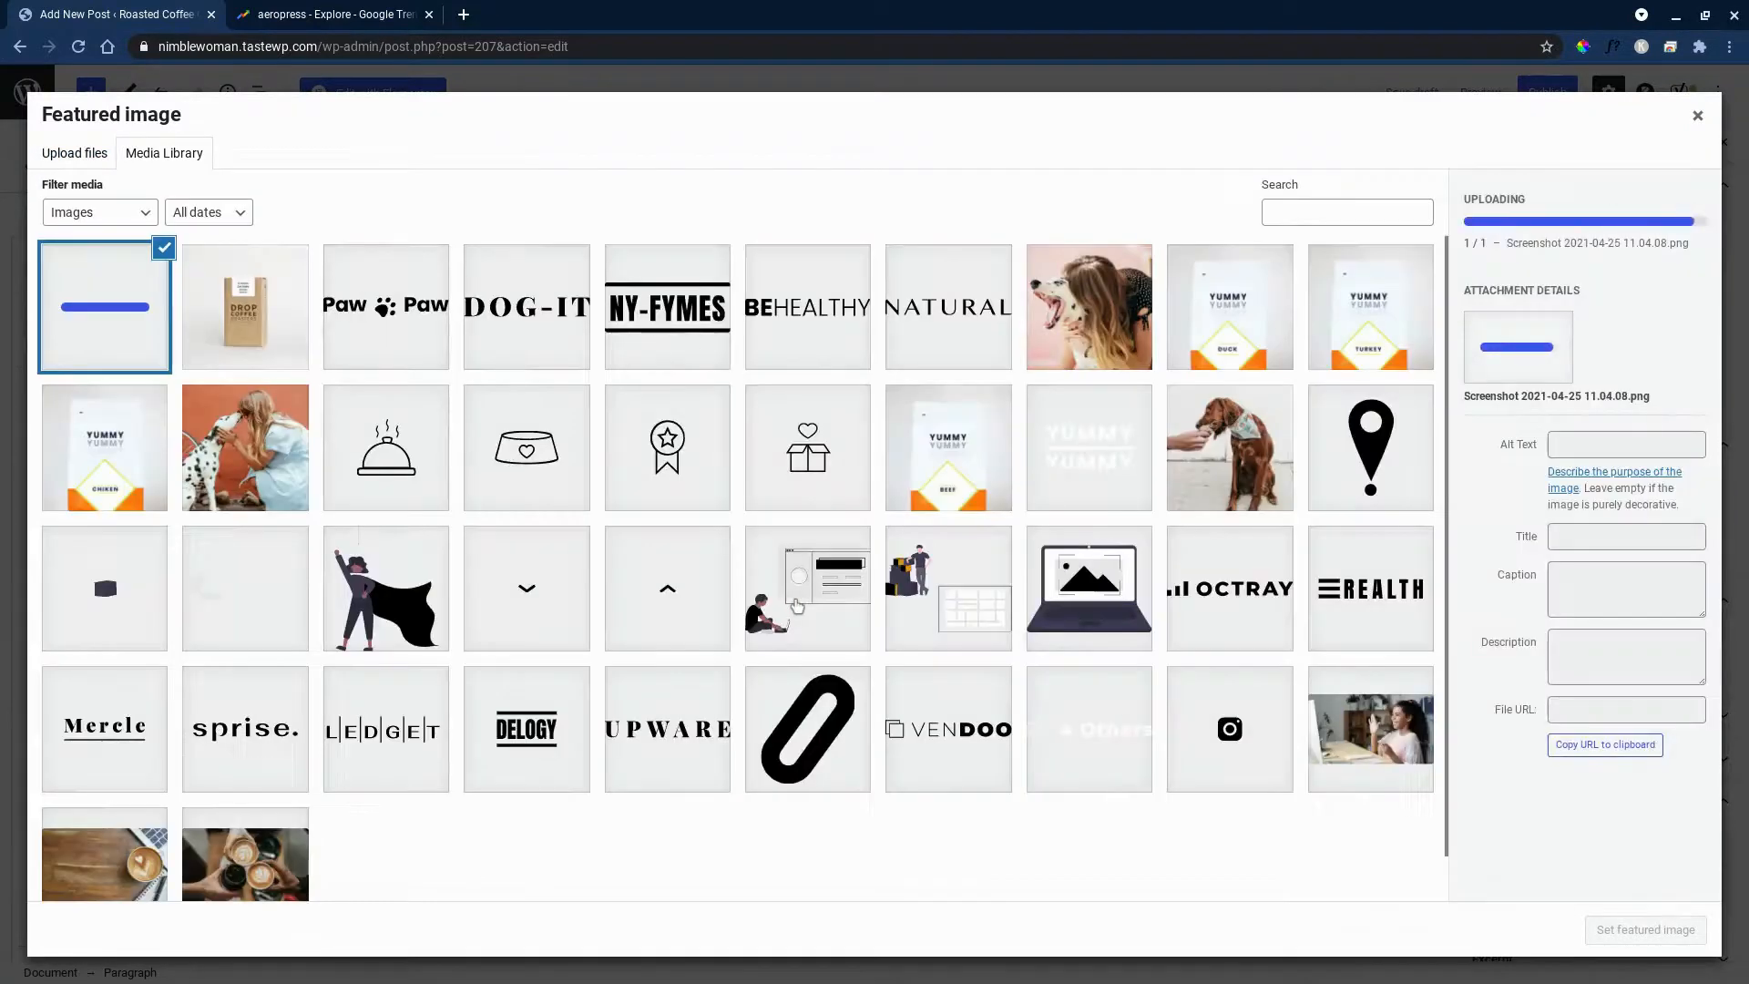
left_click(1645, 930)
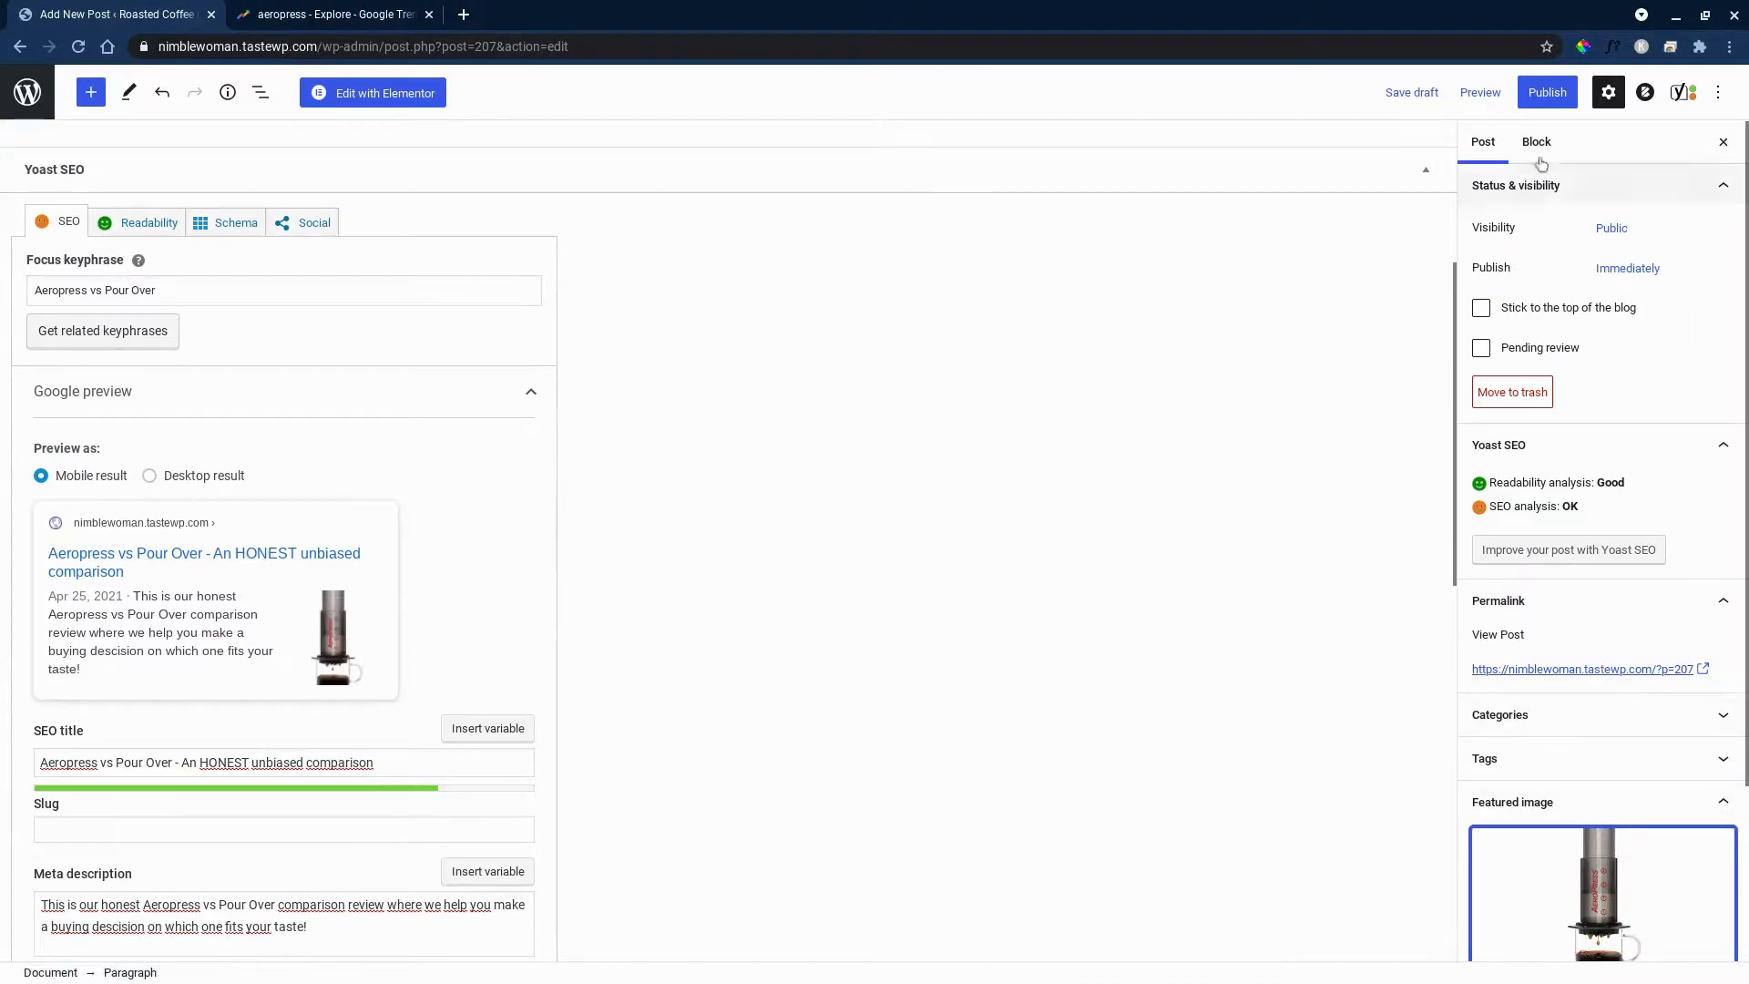
- Publish the post and open its live page on the site
left_click(1548, 93)
left_click(1564, 94)
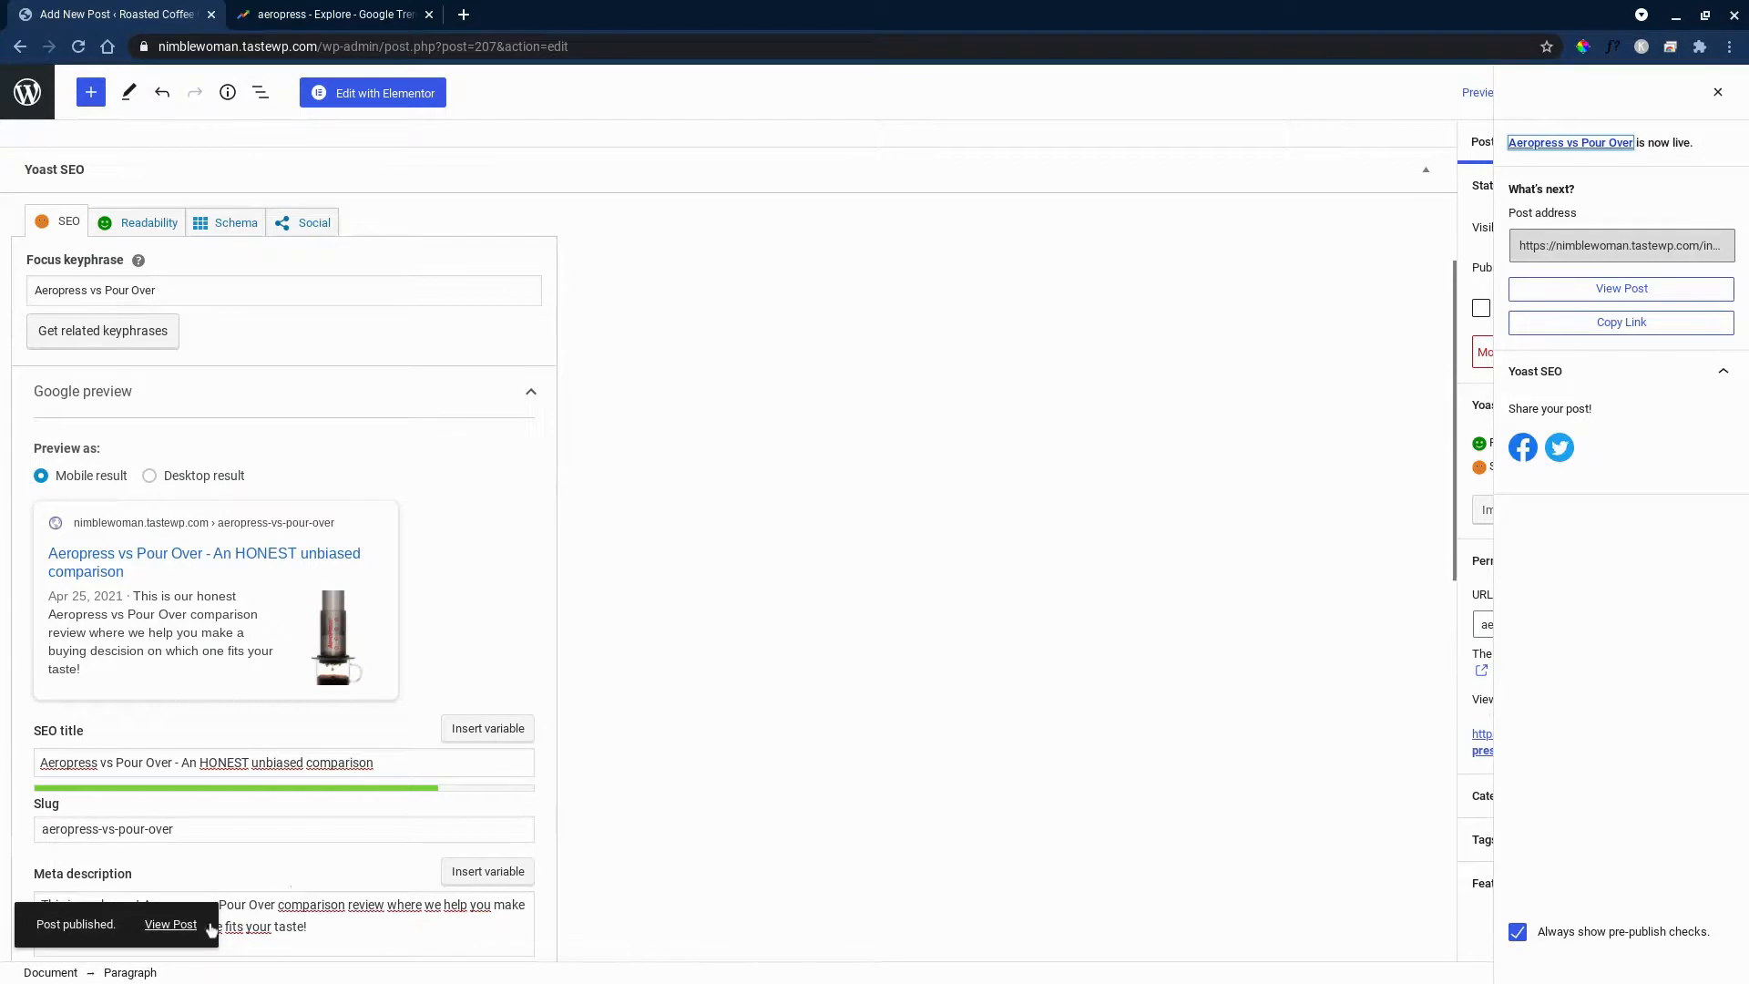
left_click(173, 925)
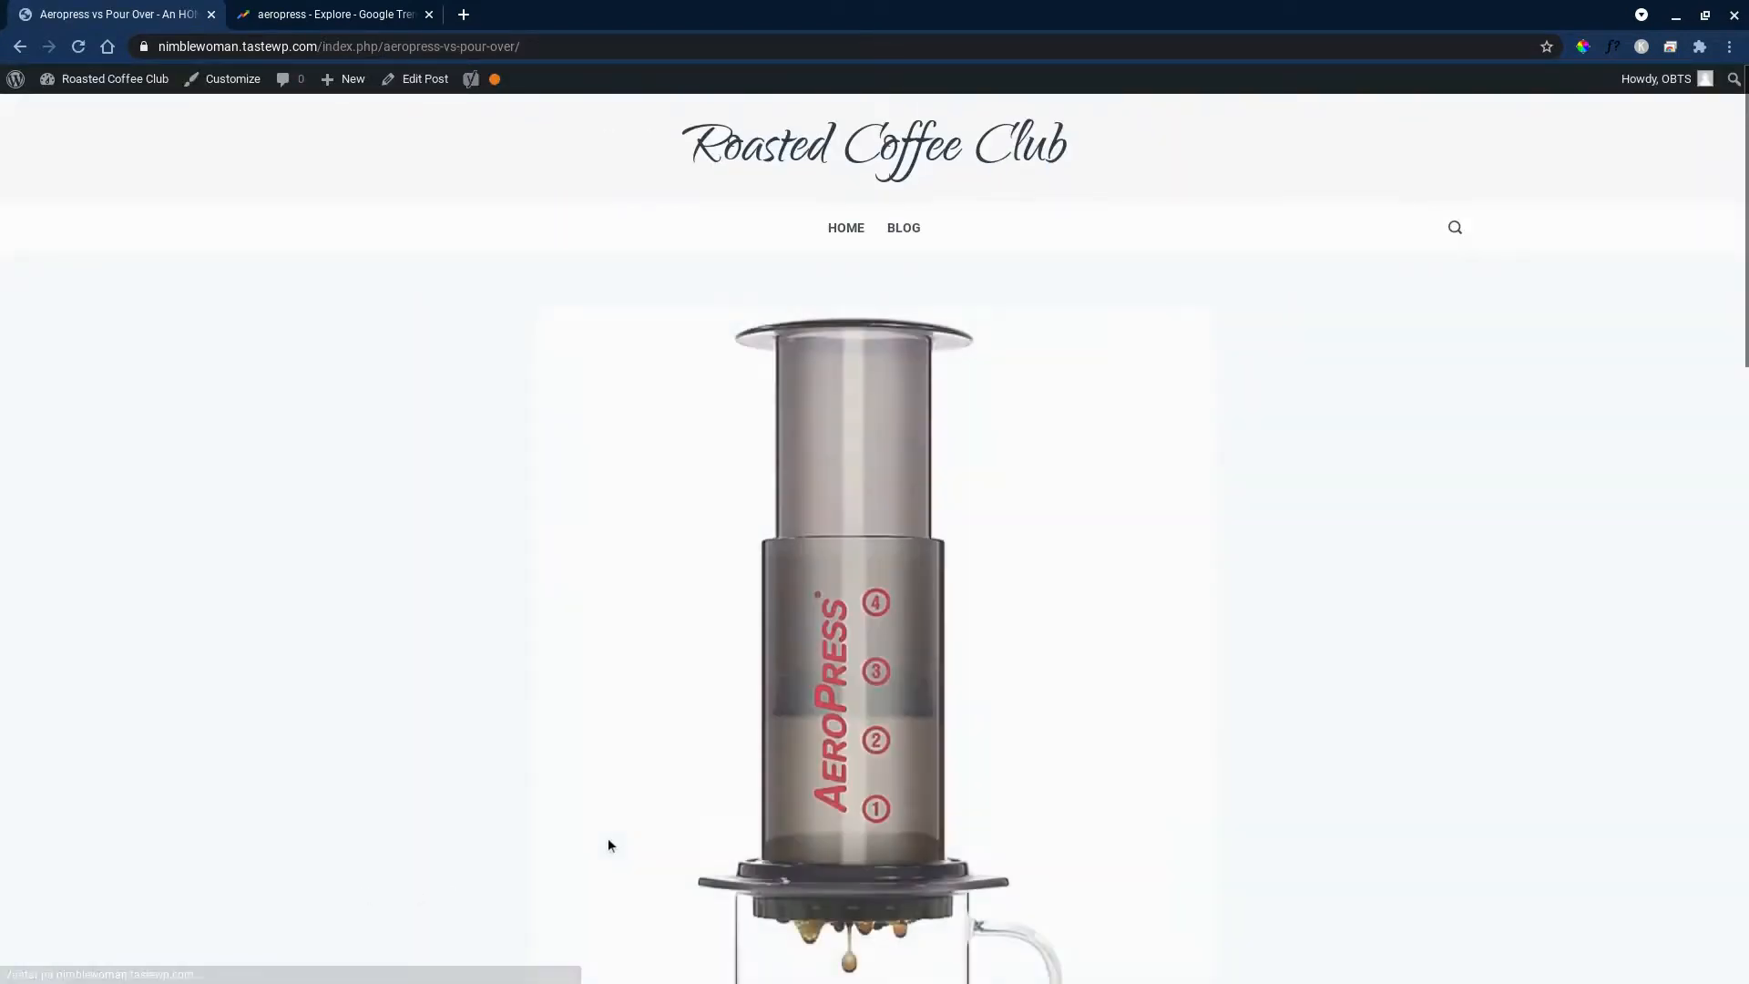
- Look through the published post's image, title and text, and open the site's blog page to see its listing
scroll(904, 704, "down", 5)
scroll(912, 683, "down", 2)
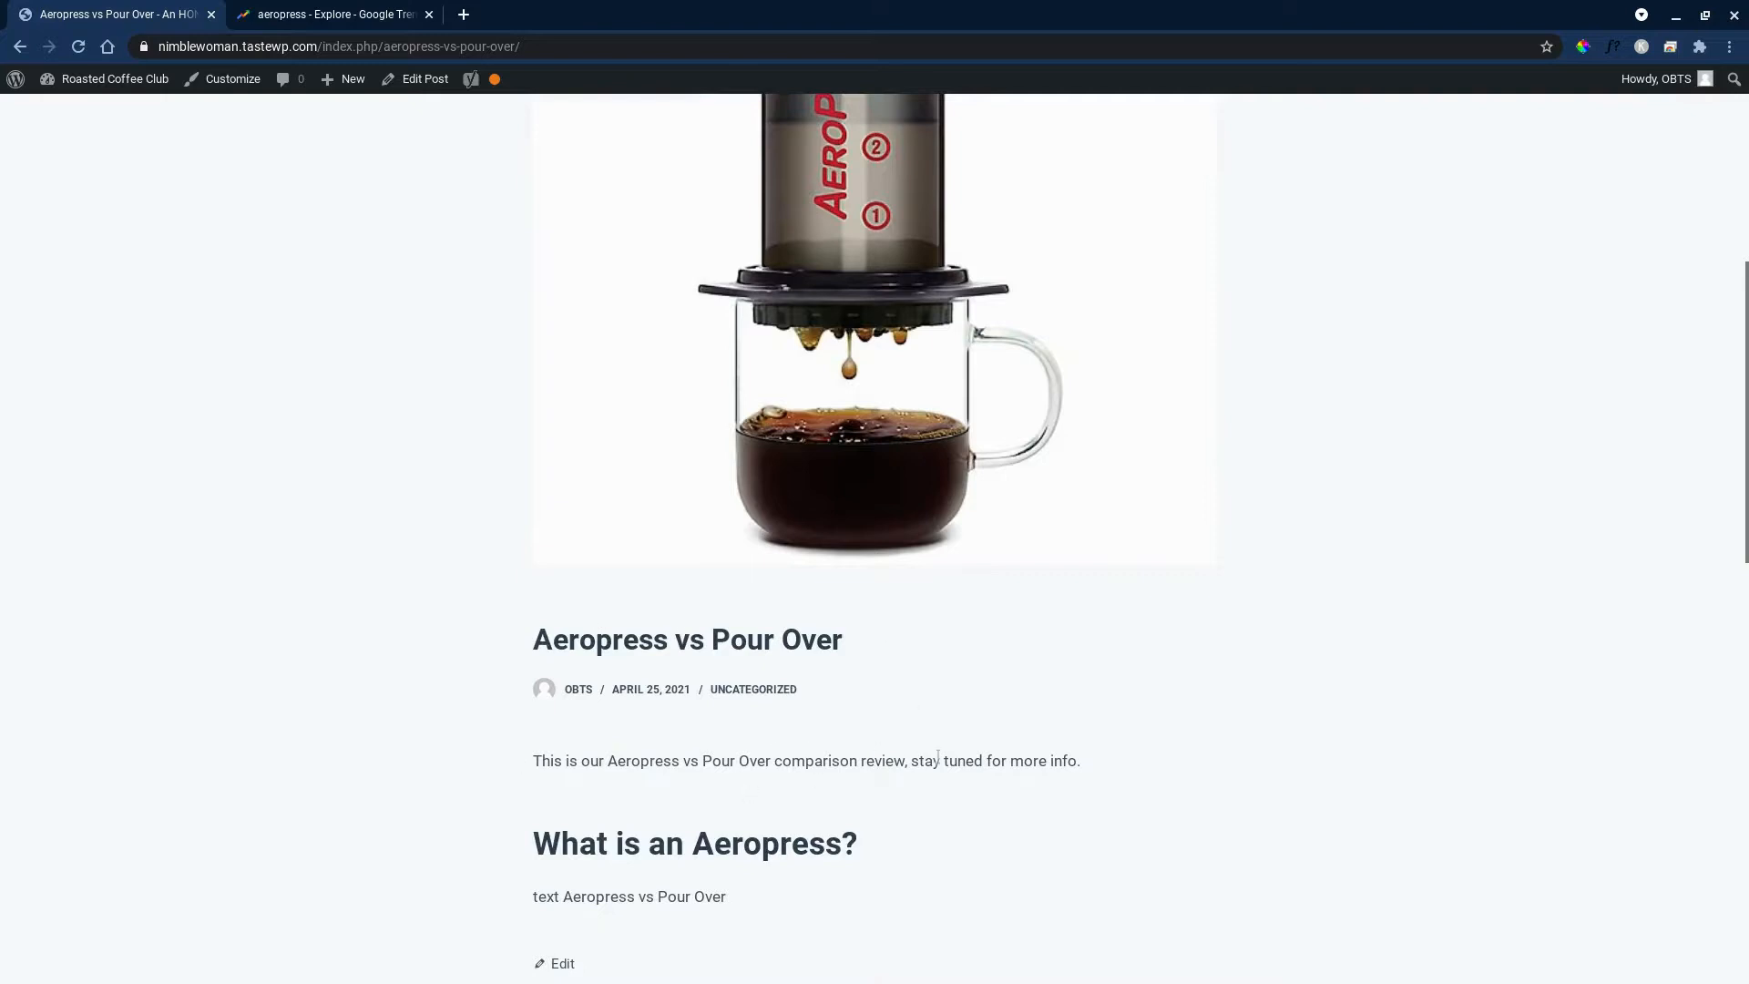
scroll(630, 845, "down", 3)
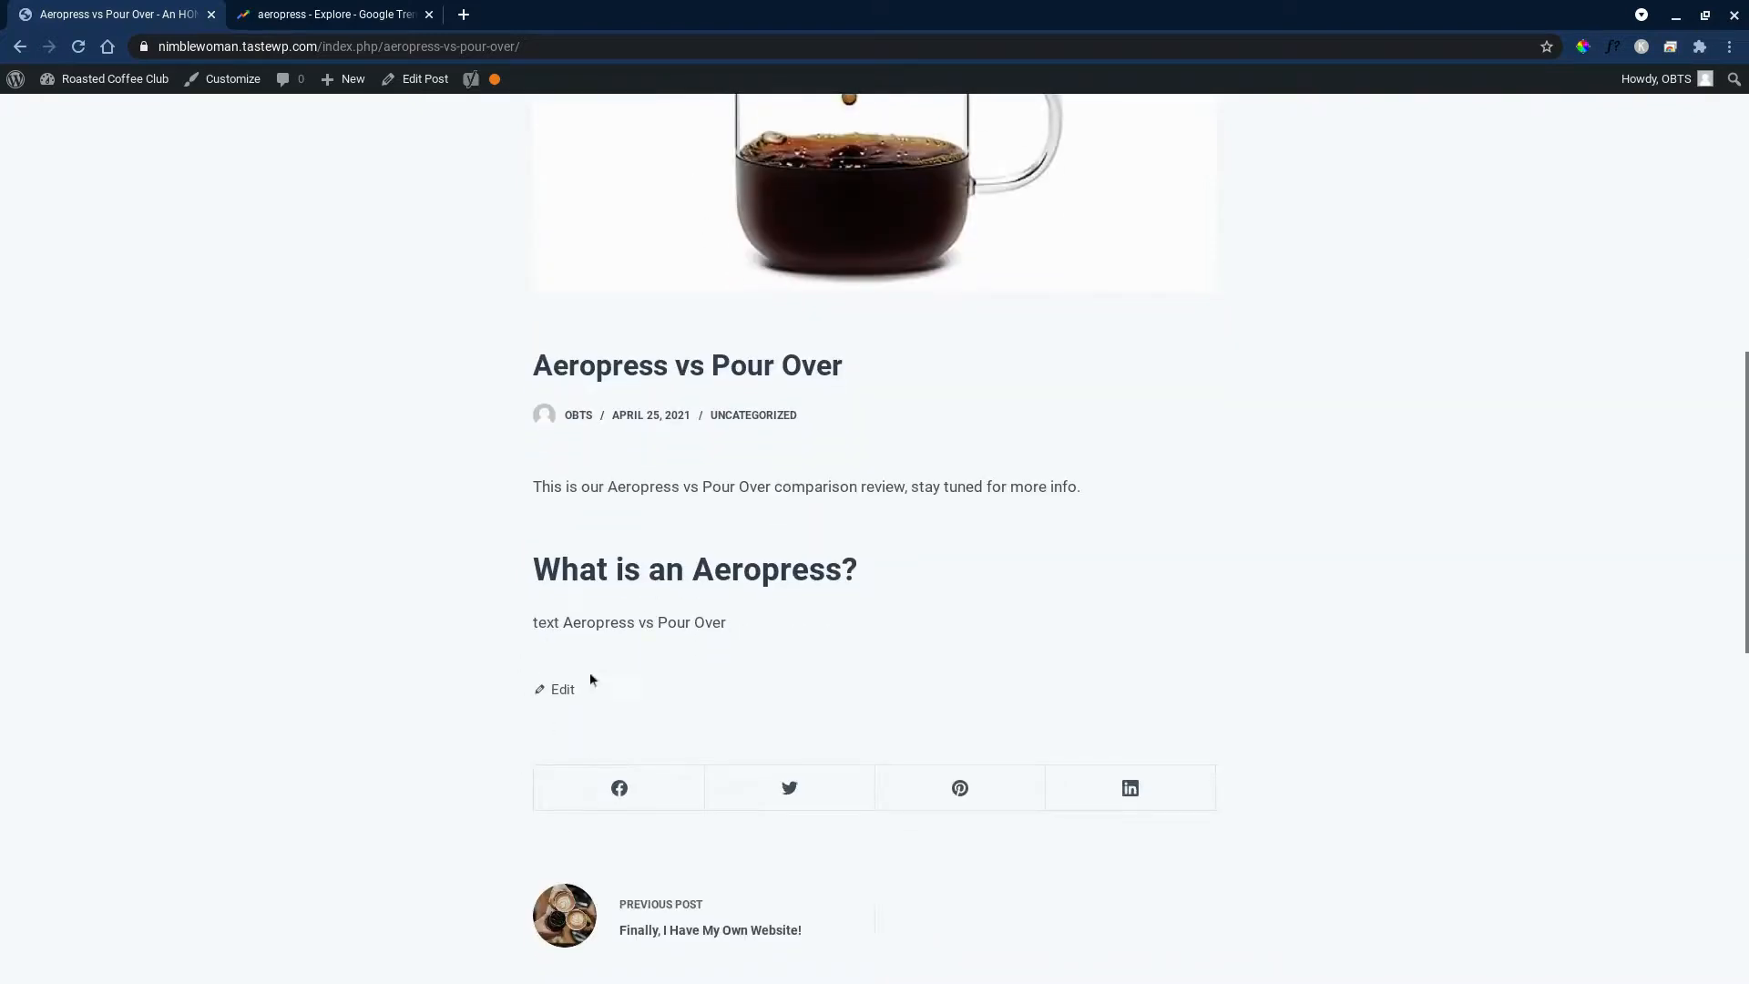
scroll(938, 688, "up", 10)
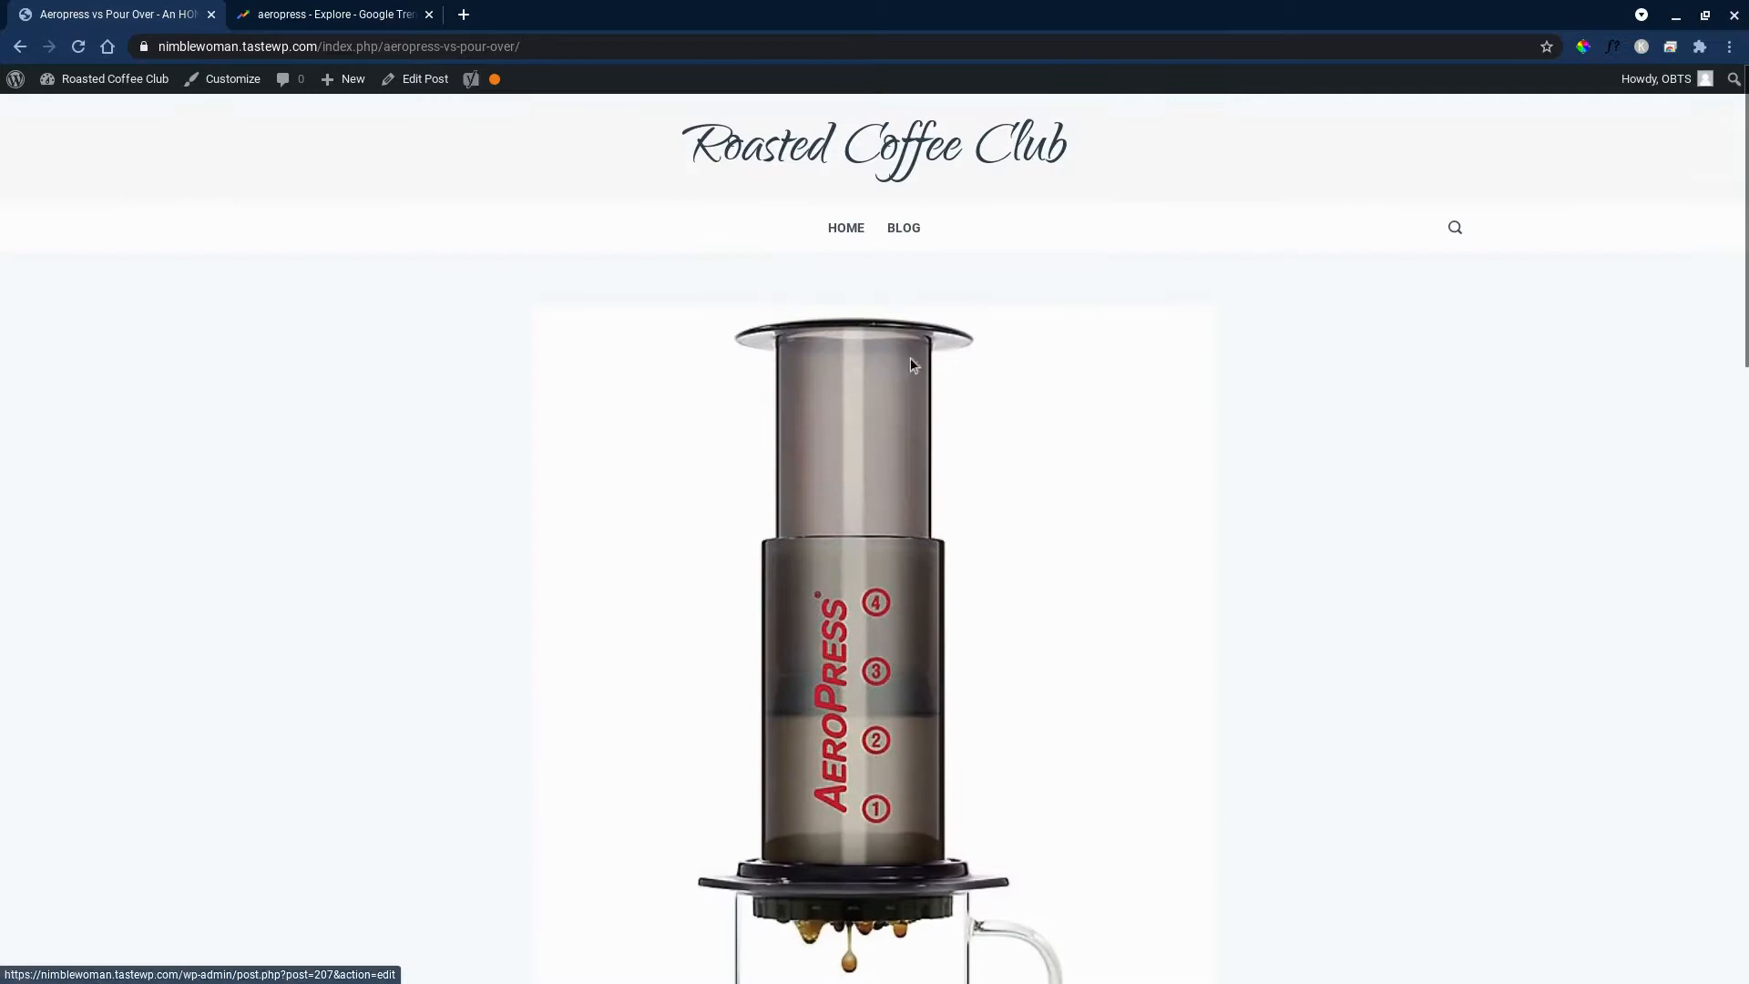
left_click(912, 230)
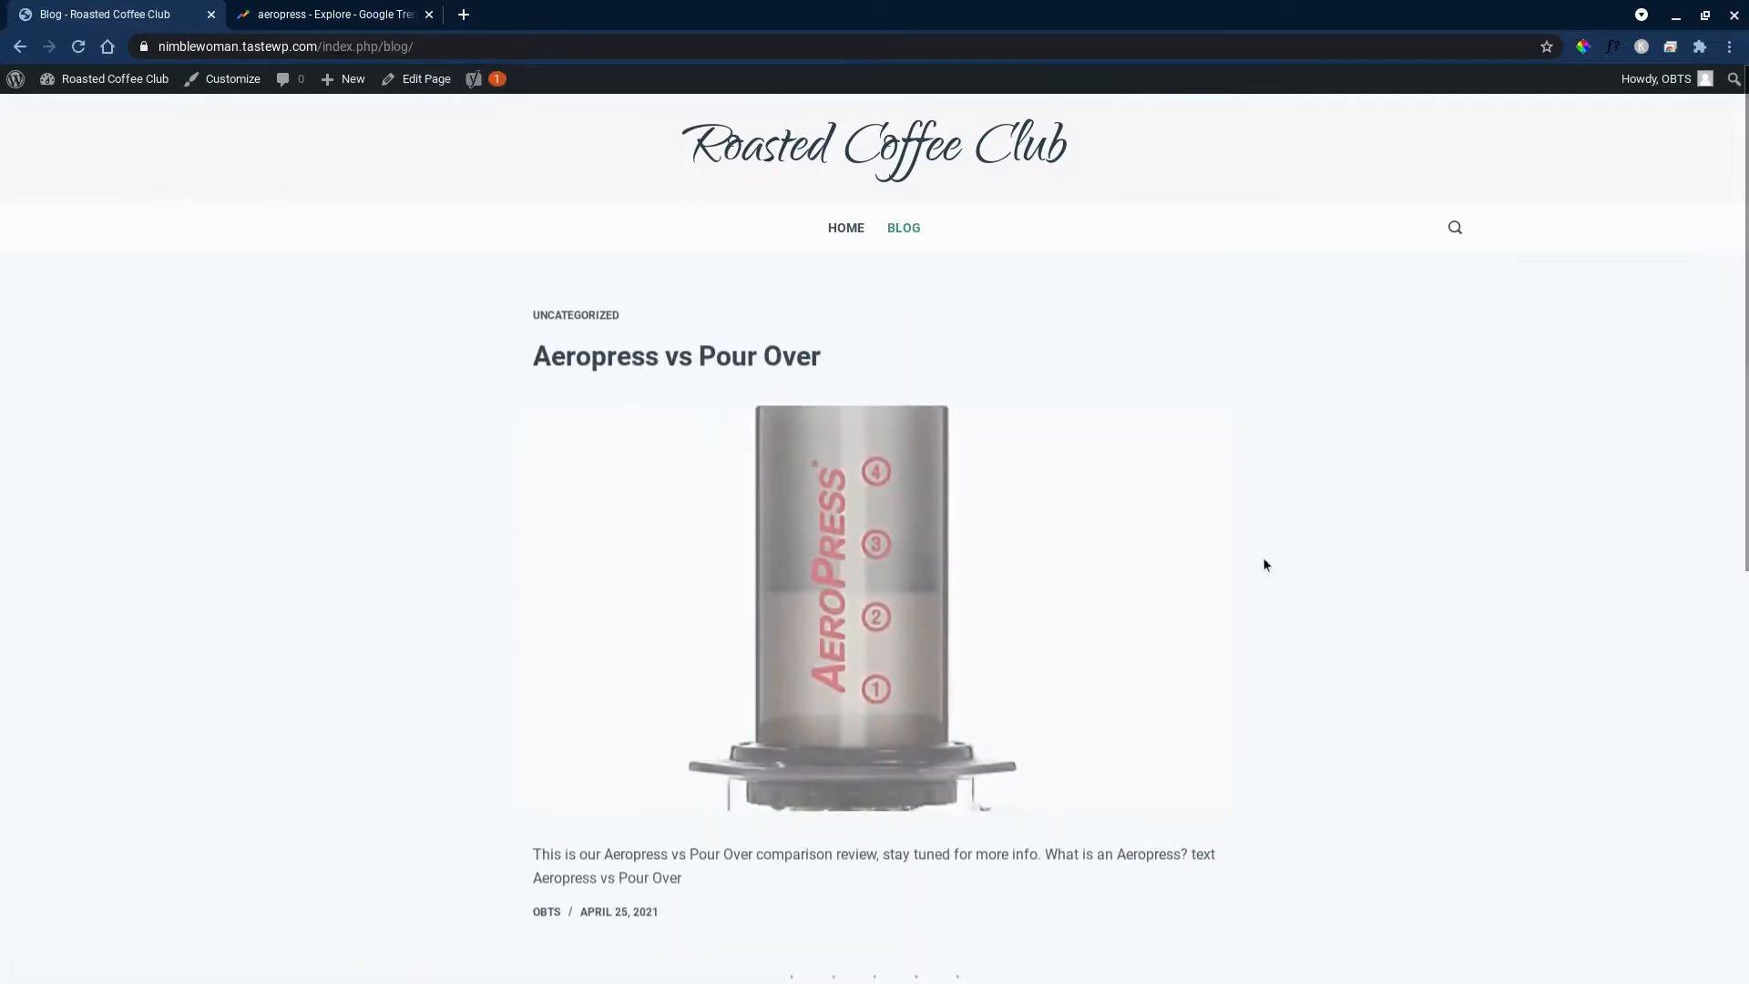